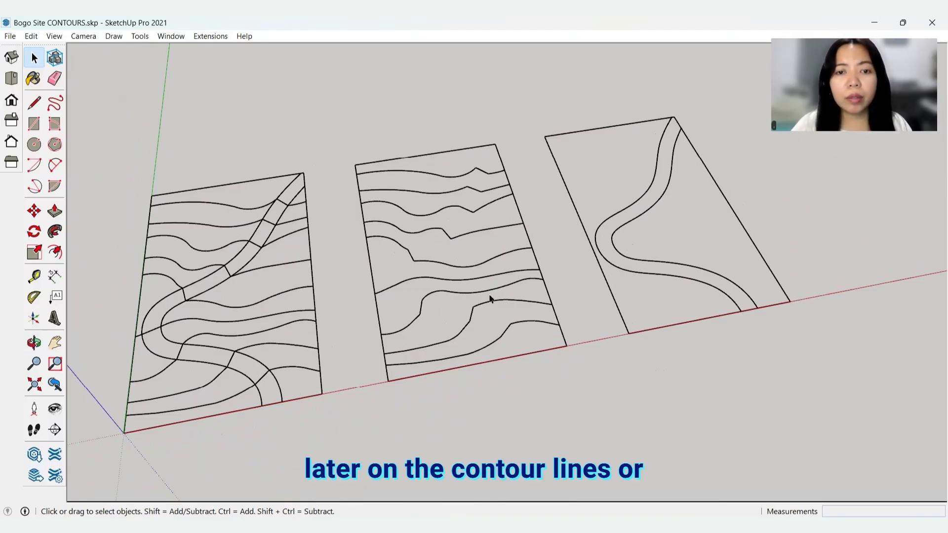
Step: Open the imported CAD group for editing and move the road-only plot farther along the red axis, away from the contour plot
middle_click_drag(418, 321, 481, 297)
double_click(427, 291)
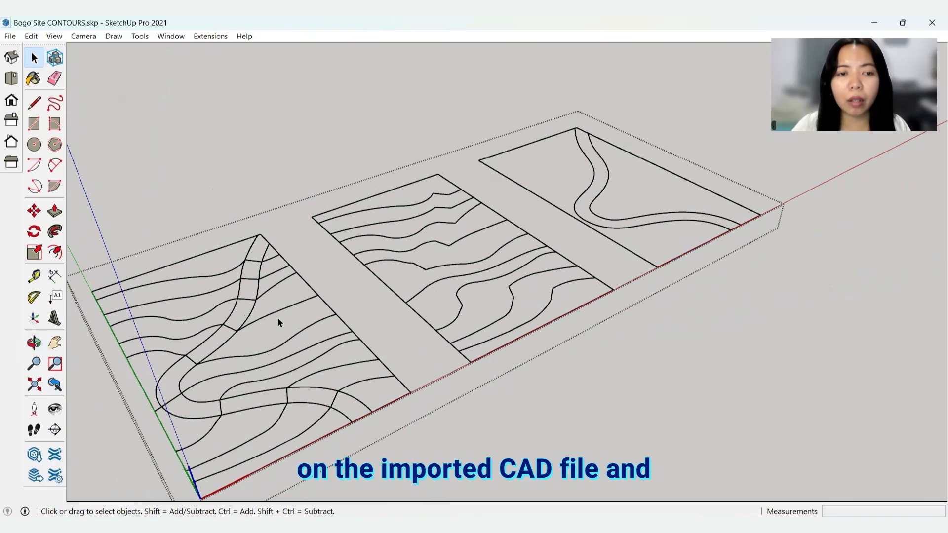
middle_click_drag(486, 247, 494, 288)
middle_click_drag(520, 335, 371, 379)
scroll(371, 379, "down", 2)
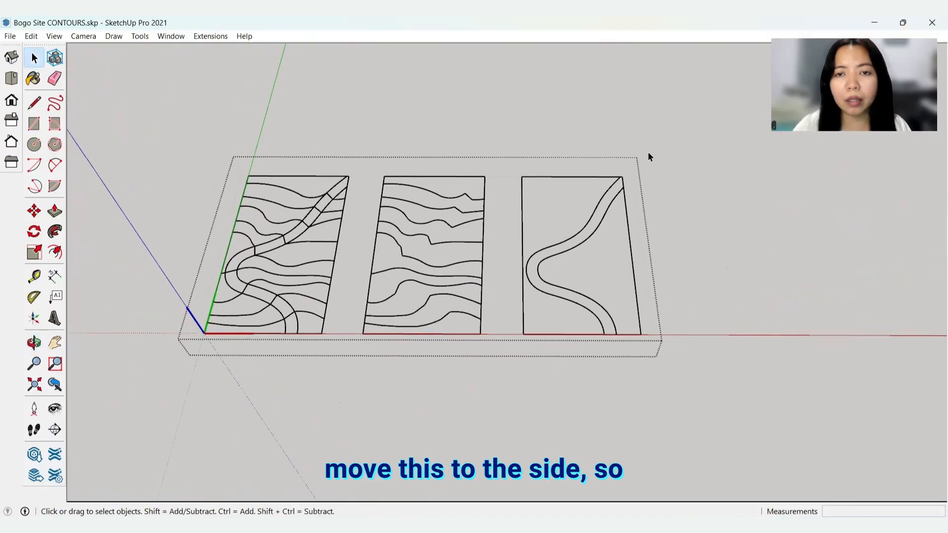
left_click(653, 330)
key("m")
left_click(641, 328)
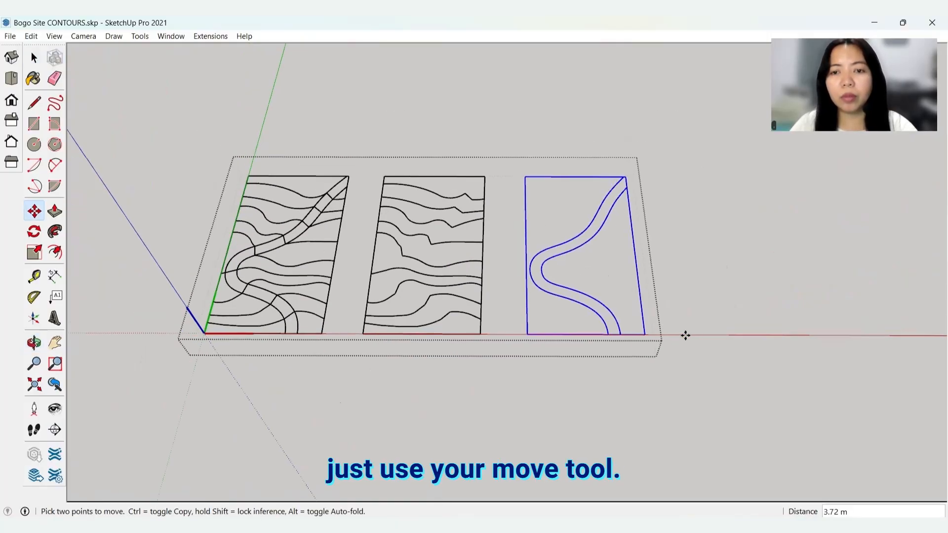
left_click(741, 335)
key("space")
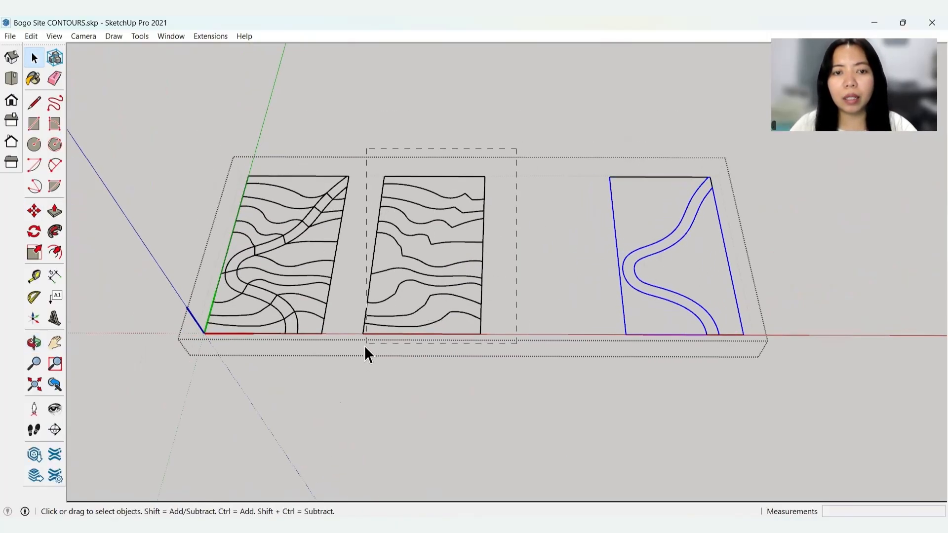
Step: Move the contour-only plot along the red axis into the gap between the other two plots and close the group
left_click(363, 346)
key("m")
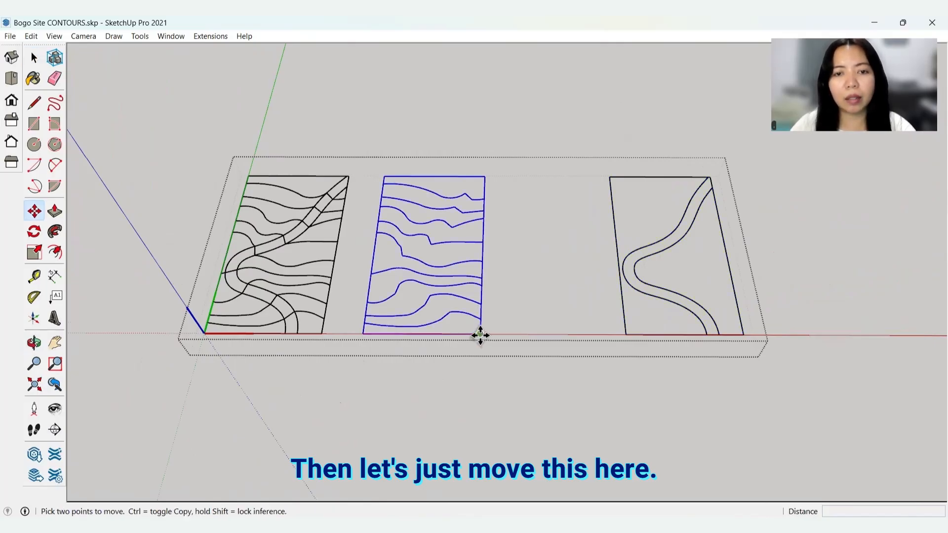
left_click(480, 335)
left_click(532, 334)
key("space")
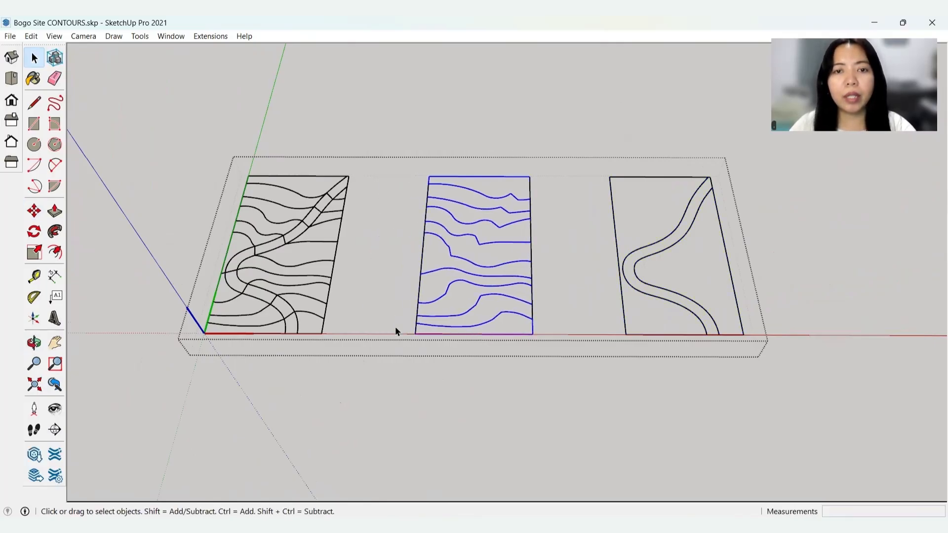
middle_click_drag(397, 331, 630, 376)
left_click(630, 376)
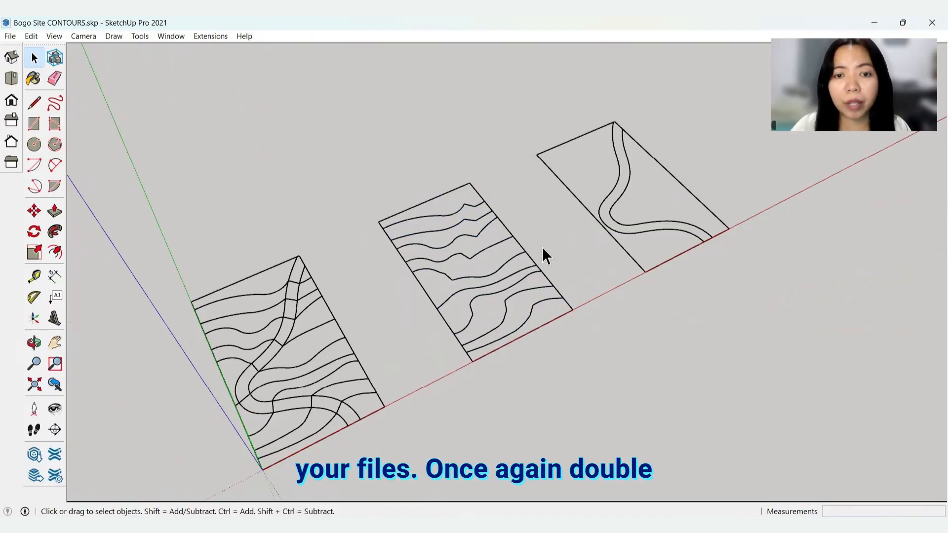
Step: Reopen the group and erase the two long side boundaries of the contour-only plot, leaving its contour lines and end edges
mouse_move(541, 253)
middle_mouse_down()
mouse_move(541, 296)
mouse_move(567, 202)
mouse_move(539, 269)
middle_mouse_up()
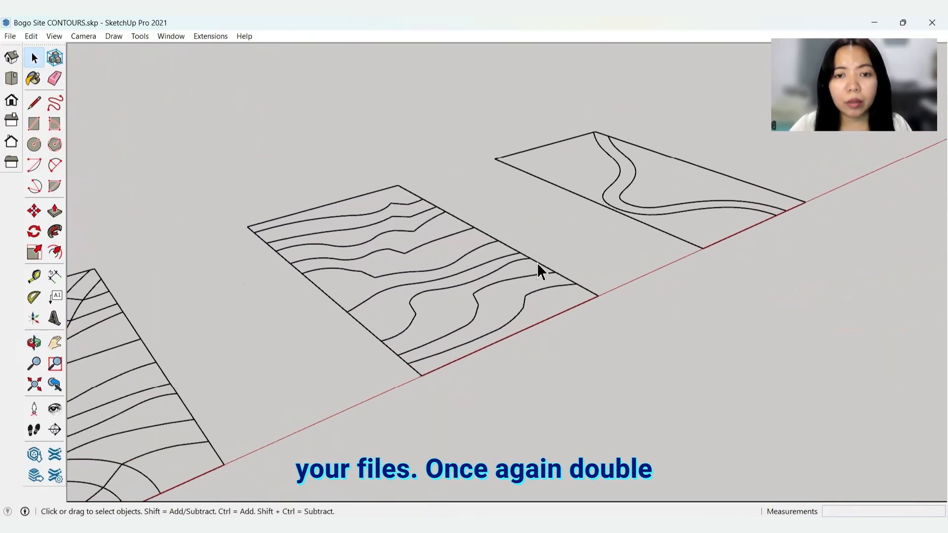
double_click(521, 307)
middle_click_drag(459, 330, 639, 368)
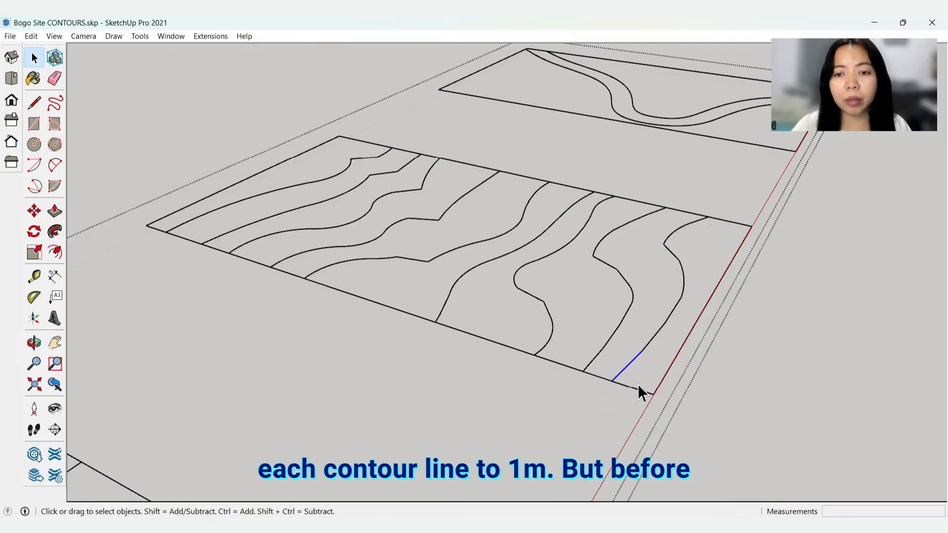
key("e")
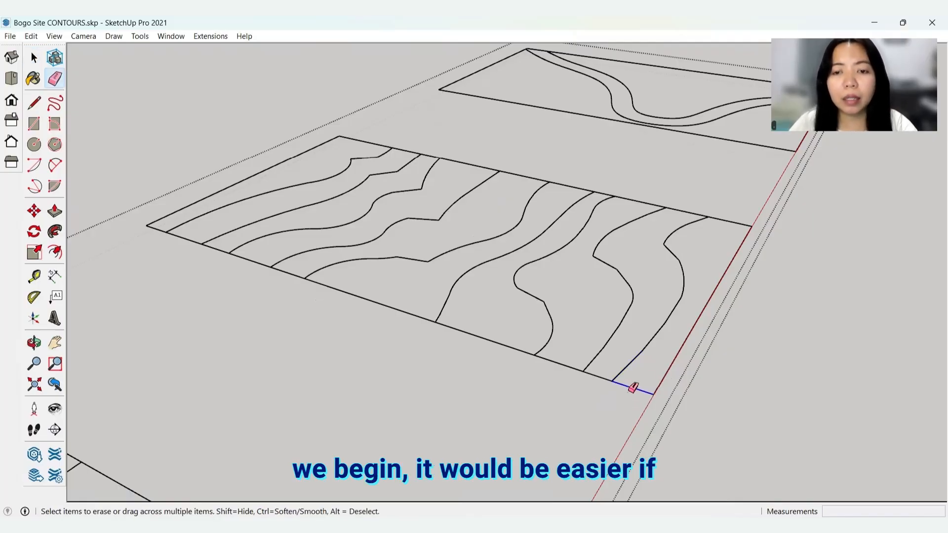
mouse_move(603, 379)
left_mouse_down()
mouse_move(563, 356)
mouse_move(511, 362)
mouse_move(502, 342)
mouse_move(407, 303)
mouse_move(157, 222)
left_mouse_up()
mouse_move(358, 140)
left_mouse_down()
mouse_move(423, 135)
mouse_move(415, 145)
mouse_move(468, 165)
mouse_move(591, 175)
mouse_move(643, 199)
mouse_move(611, 188)
mouse_move(677, 184)
mouse_move(740, 224)
left_mouse_up()
key("space")
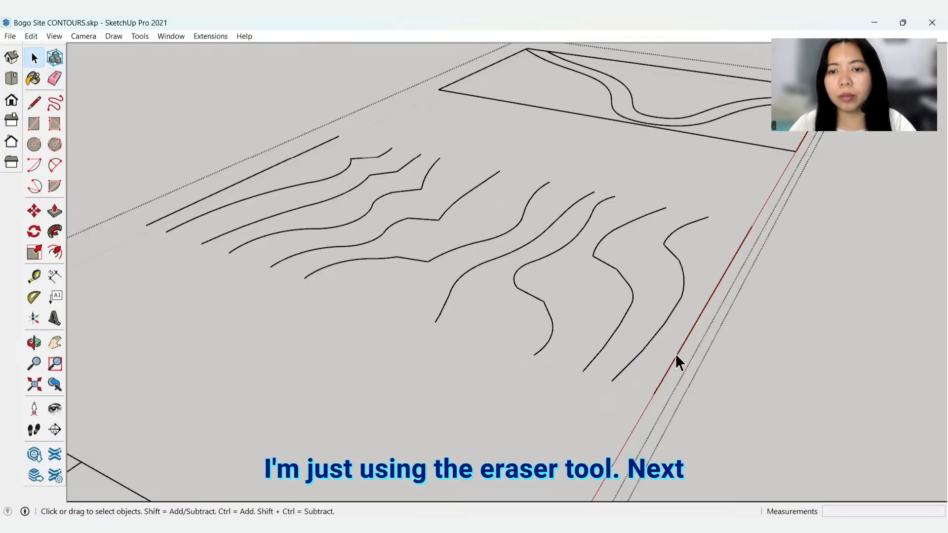
Step: Raise the contour line nearest the plot's red-axis edge 1 m along the blue axis
left_click(675, 224)
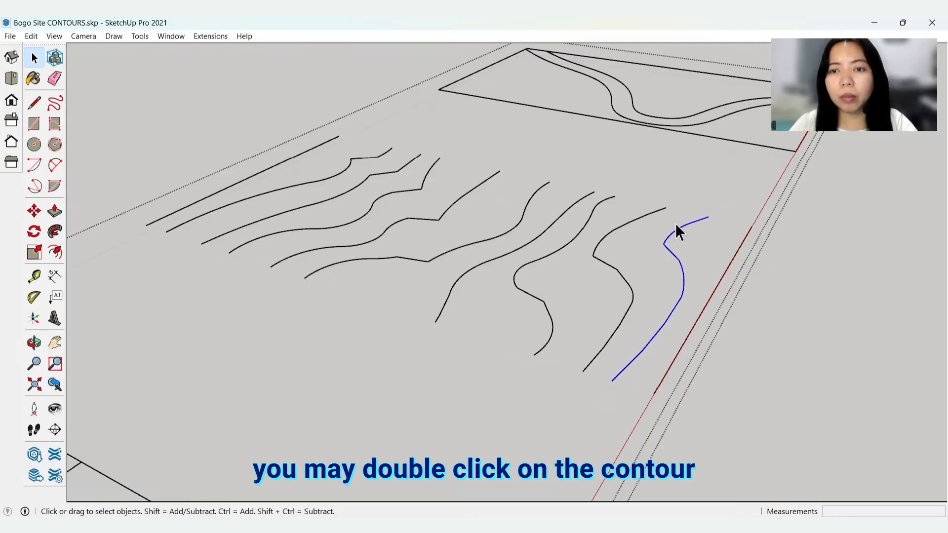
middle_click_drag(718, 312, 661, 313)
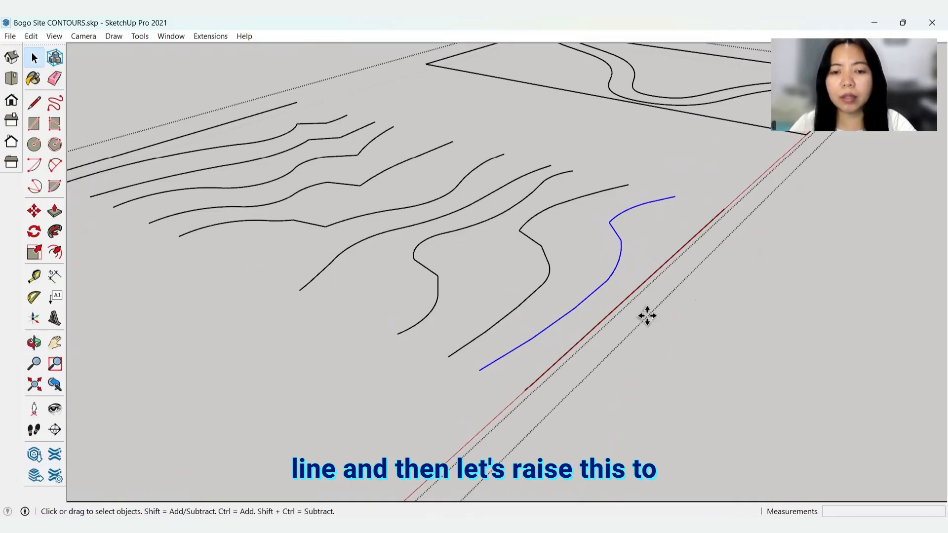
key("m")
left_click(480, 370)
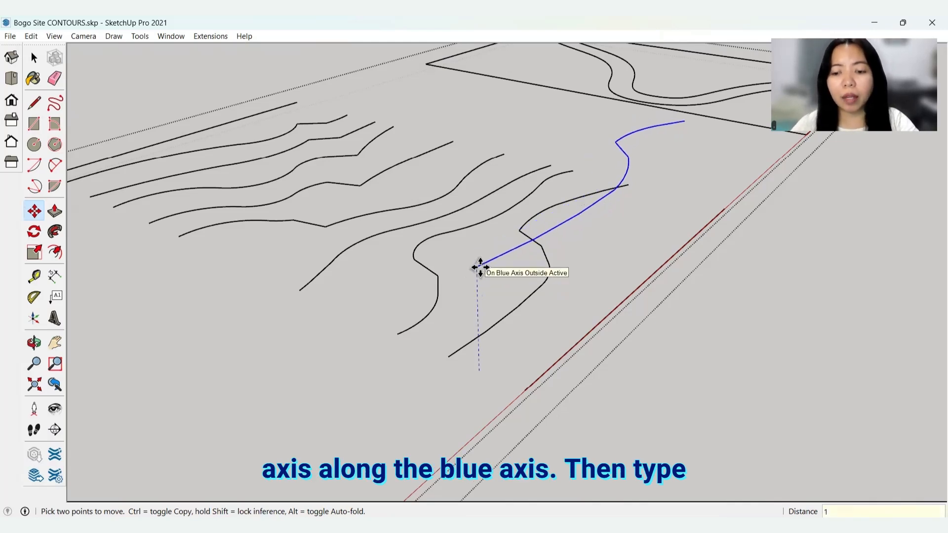
key("Return")
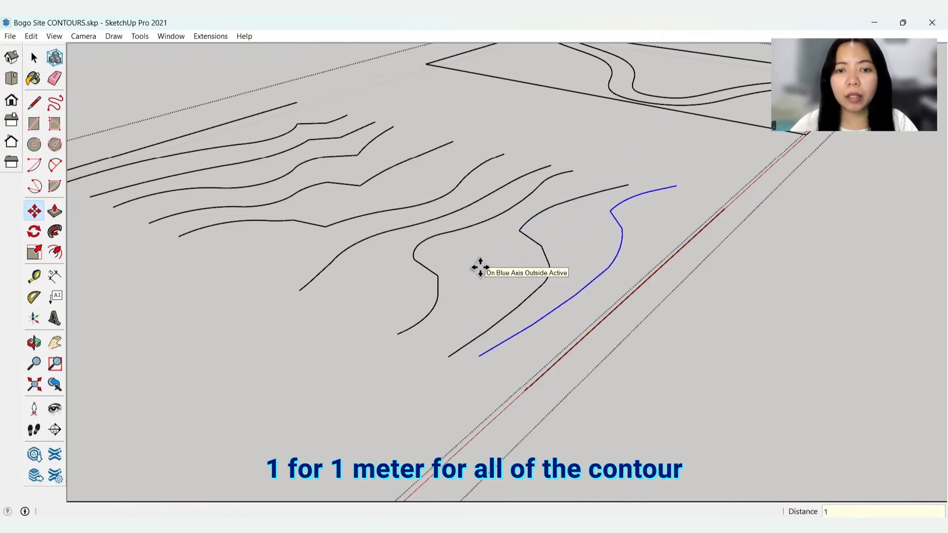
key("space")
Step: Raise the second contour line from the red-axis edge 2 m along the blue axis
middle_click_drag(487, 326, 575, 287)
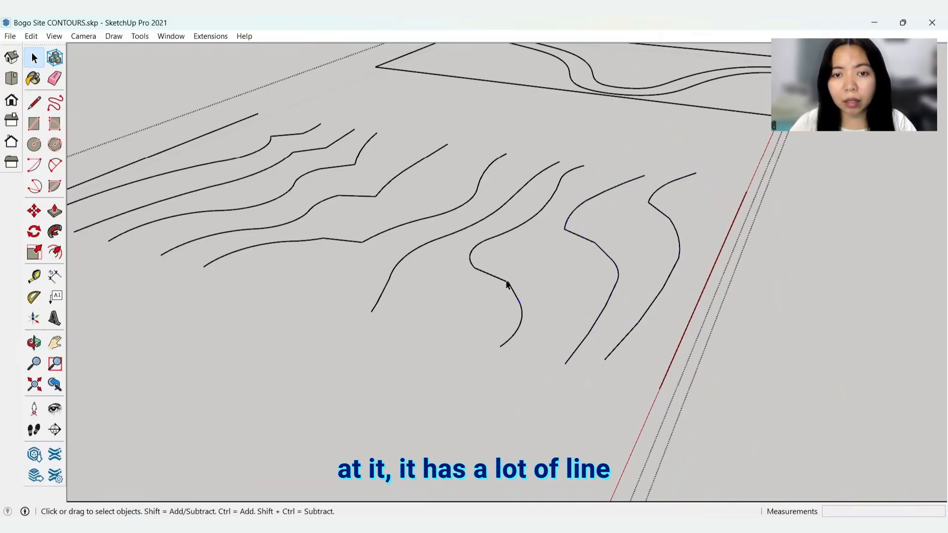
double_click(590, 332)
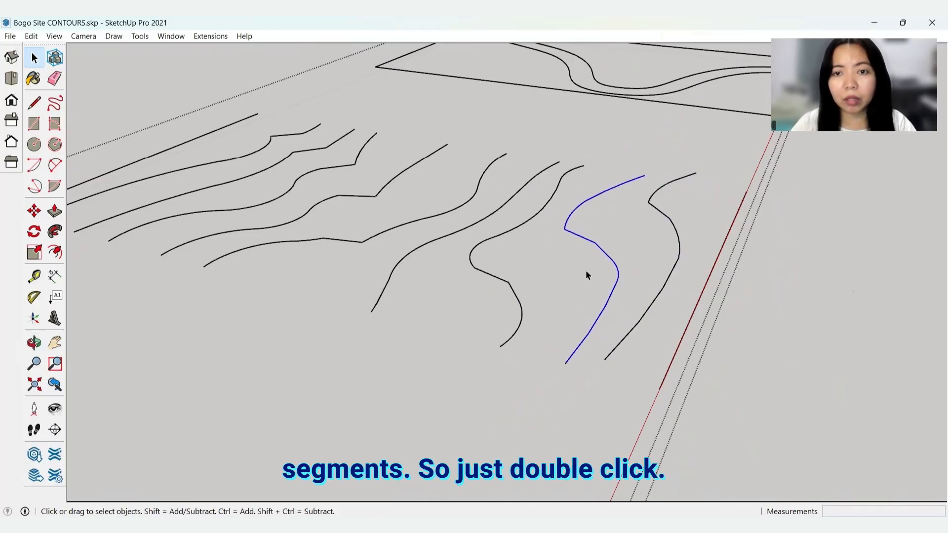
key("m")
left_click(565, 364)
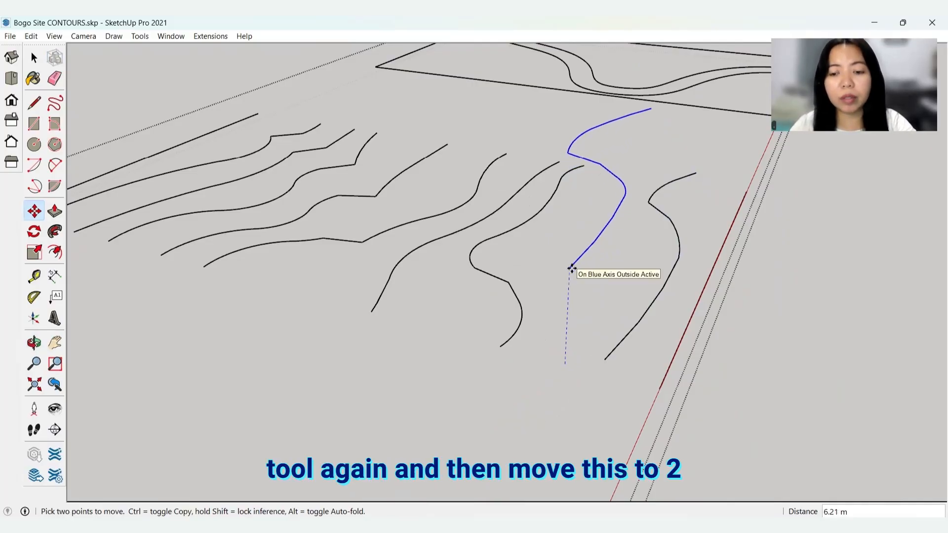
type("2")
key("Return")
middle_click_drag(597, 345, 564, 339)
key("space")
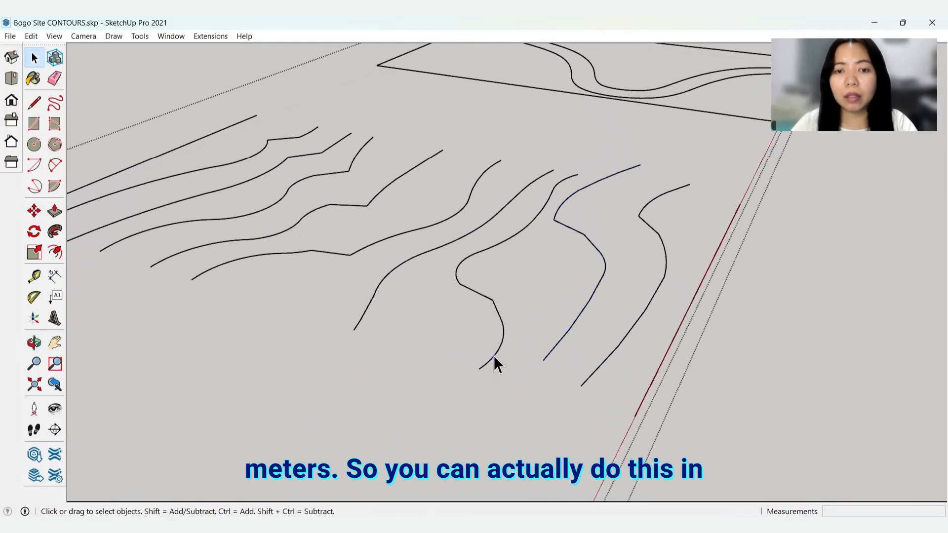
Step: Raise the third contour line from the red-axis edge 3 m along the blue axis
left_click(494, 356)
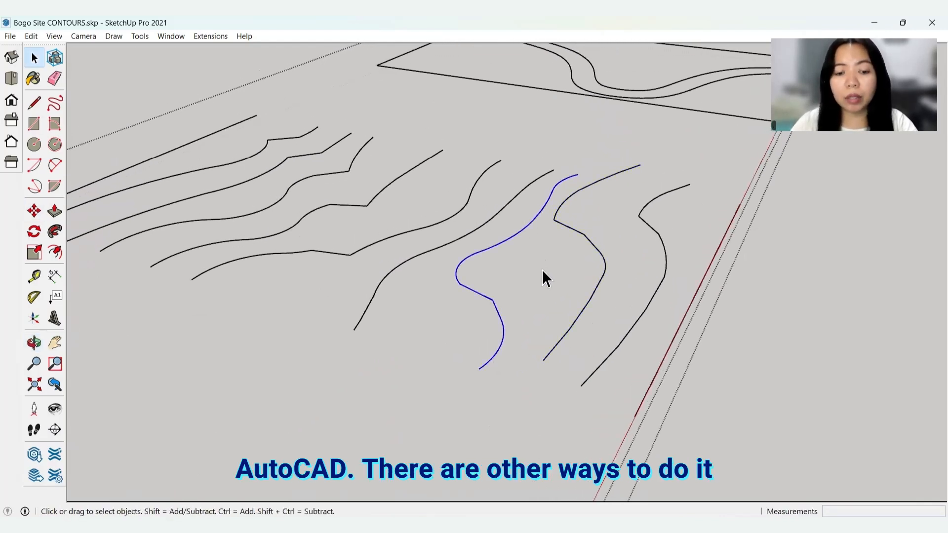
key("m")
left_click(477, 365)
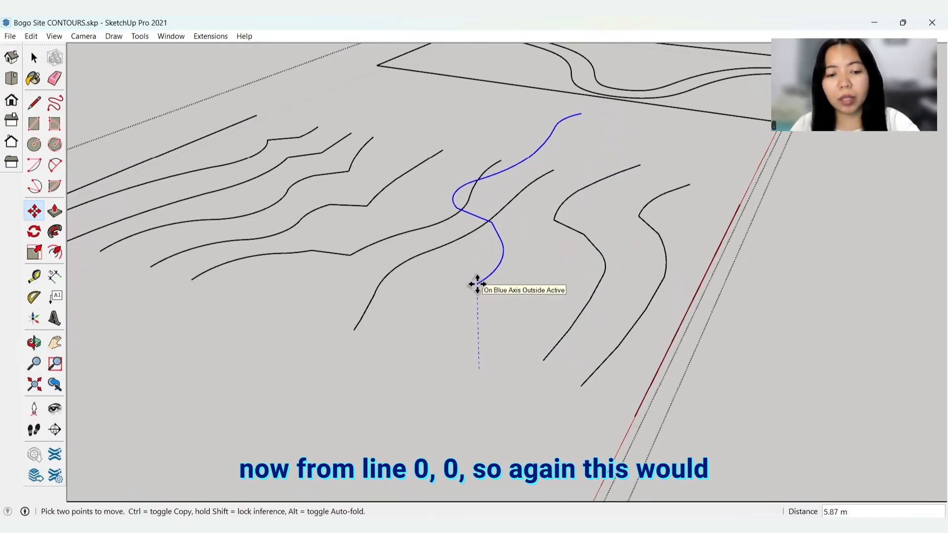
key("Return")
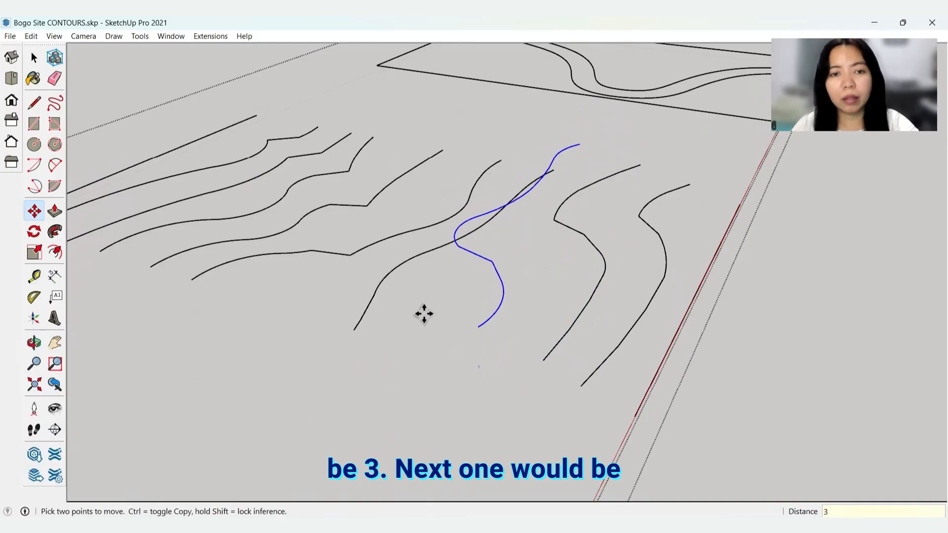
key("space")
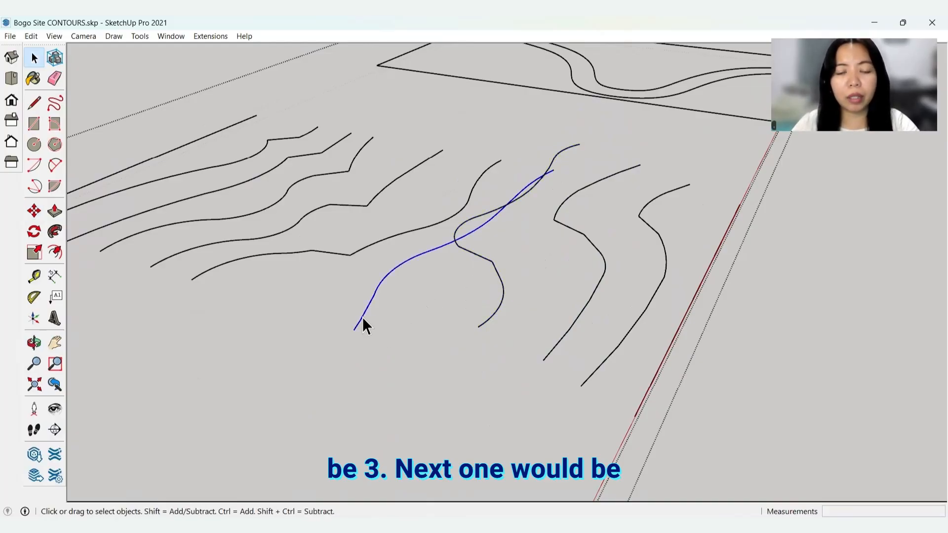
Step: Raise the fourth contour line from the red-axis edge along the blue axis, one contour level above the third
key("m")
left_click(354, 331)
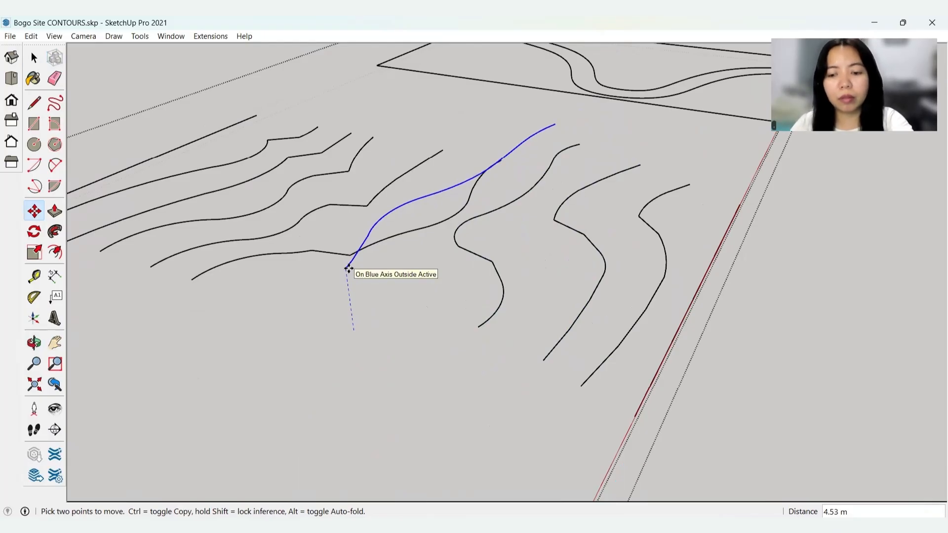
left_click(348, 270)
key("space")
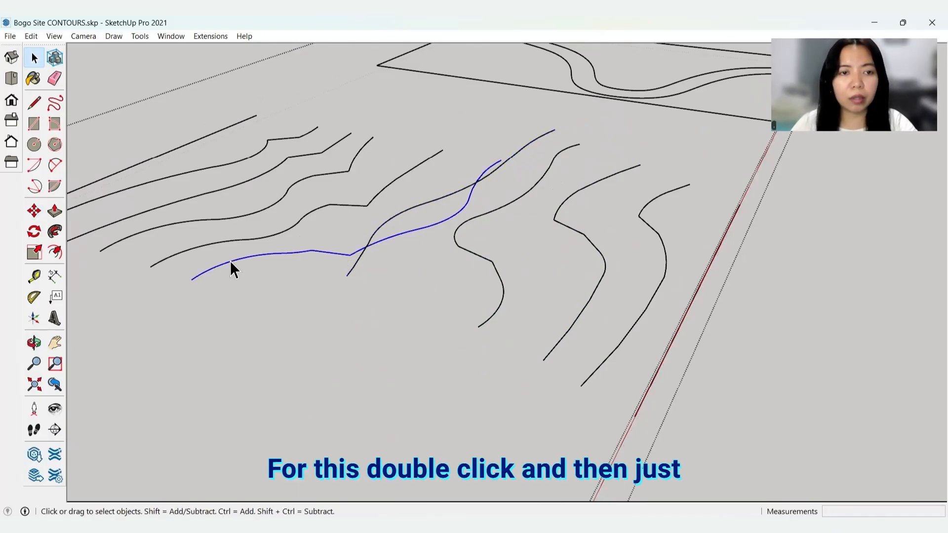
Step: Raise the fifth contour line from the red-axis edge 5 m along the blue axis
key("m")
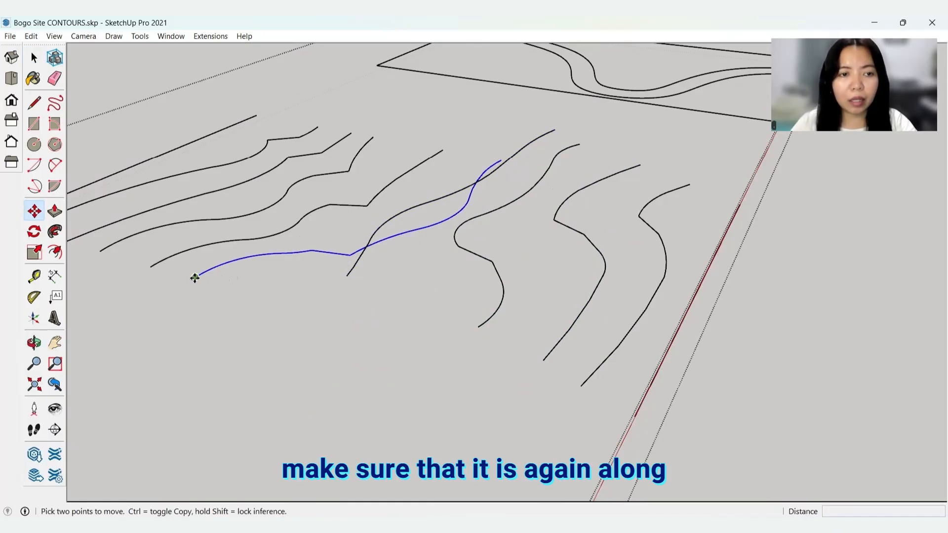
left_click(192, 279)
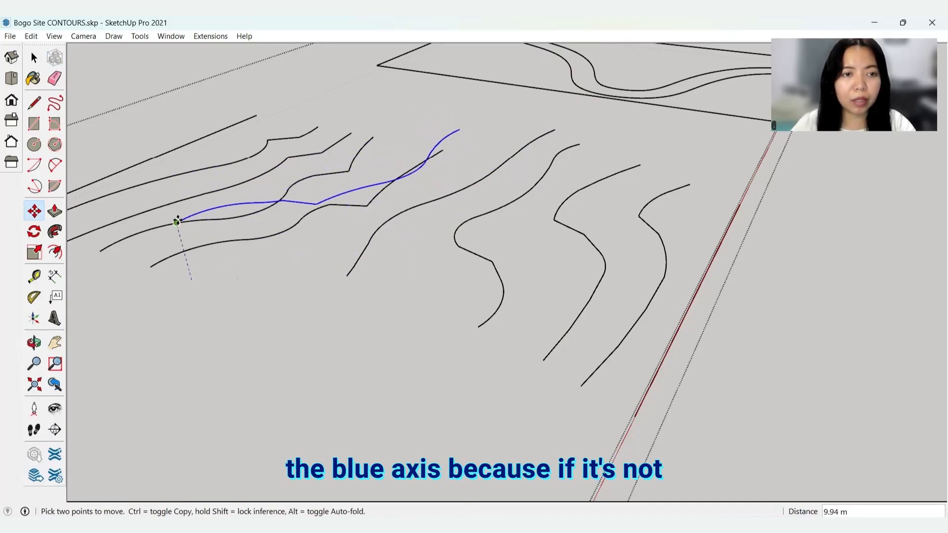
middle_click_drag(229, 250, 383, 241)
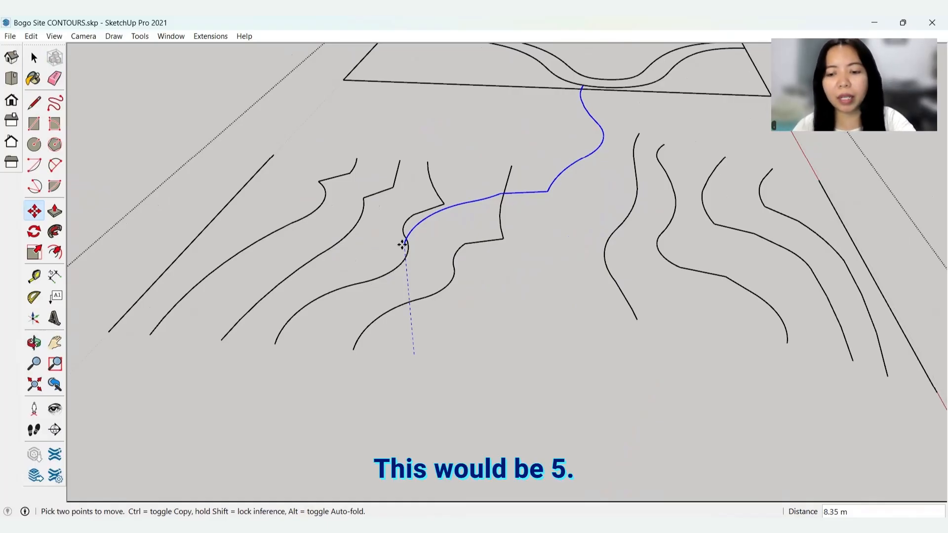
type("5")
key("Return")
middle_click_drag(402, 245, 459, 308)
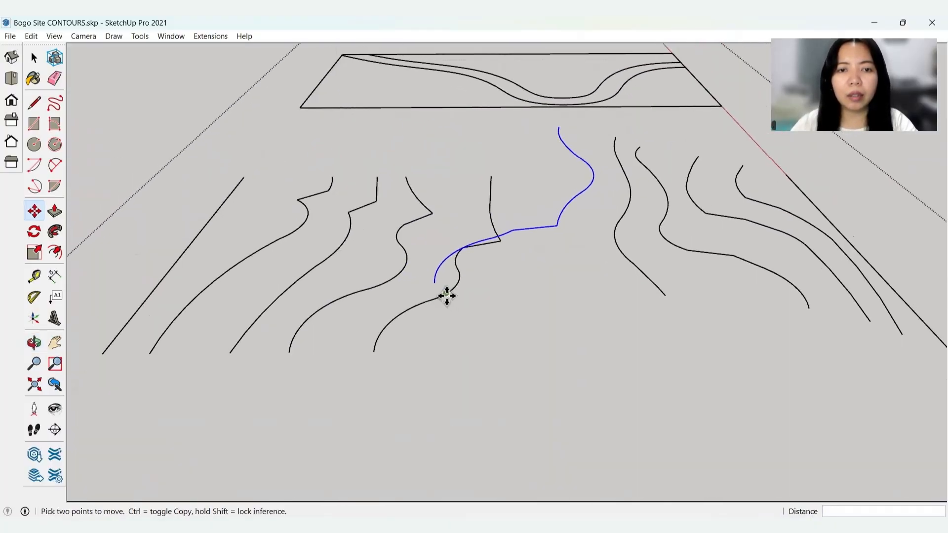
key("space")
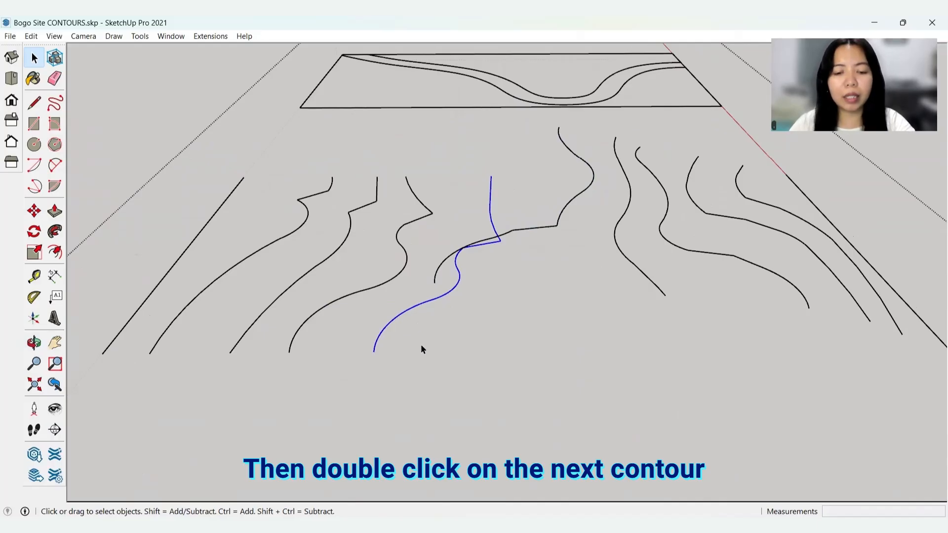
Step: Raise the sixth contour line from the red-axis edge 6 m along the blue axis
key("m")
left_click(373, 353)
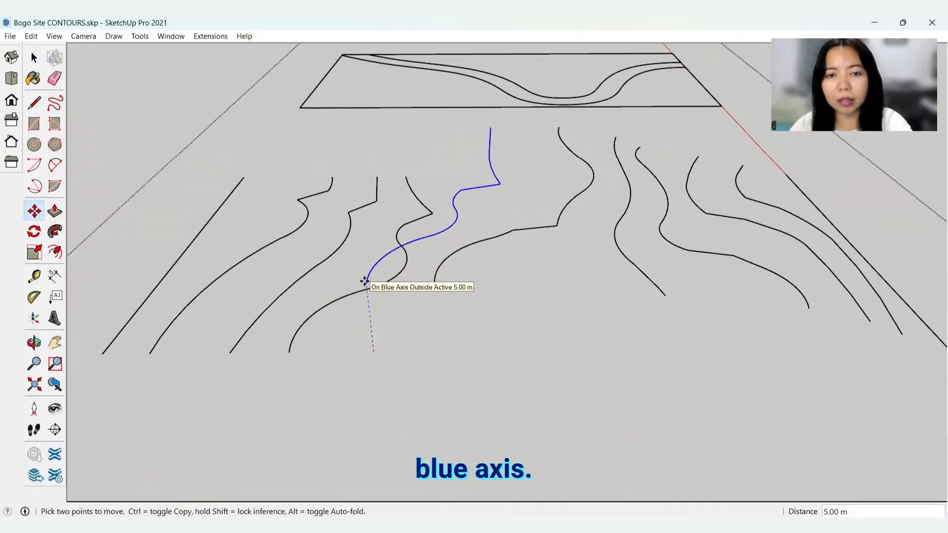
type("6")
key("Return")
key("space")
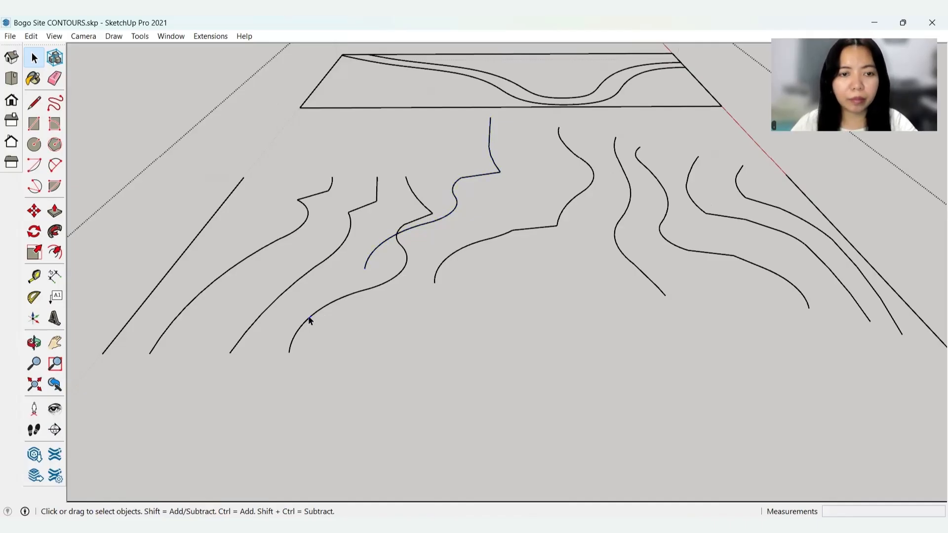
Step: Raise the seventh contour line from the red-axis edge along the blue axis, one contour level above the sixth
key("m")
left_click(289, 352)
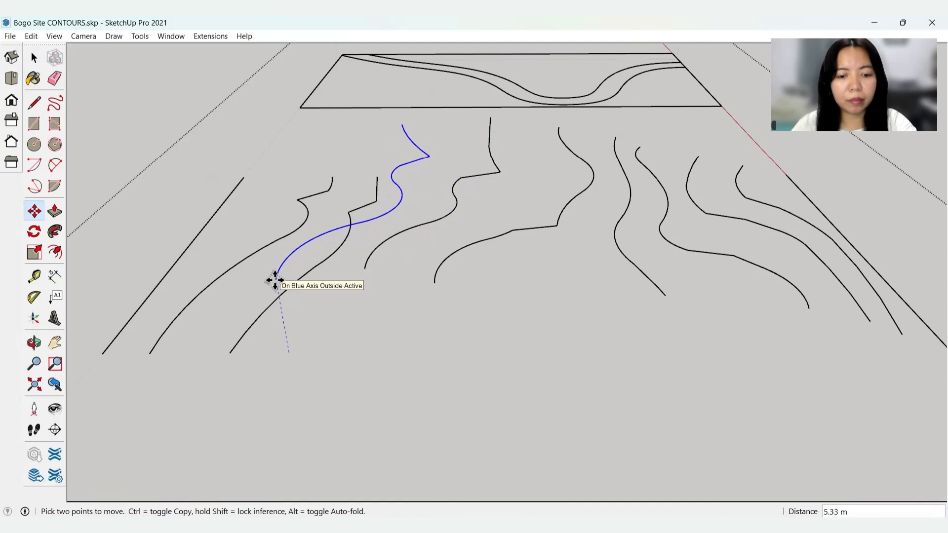
key("Return")
key("space")
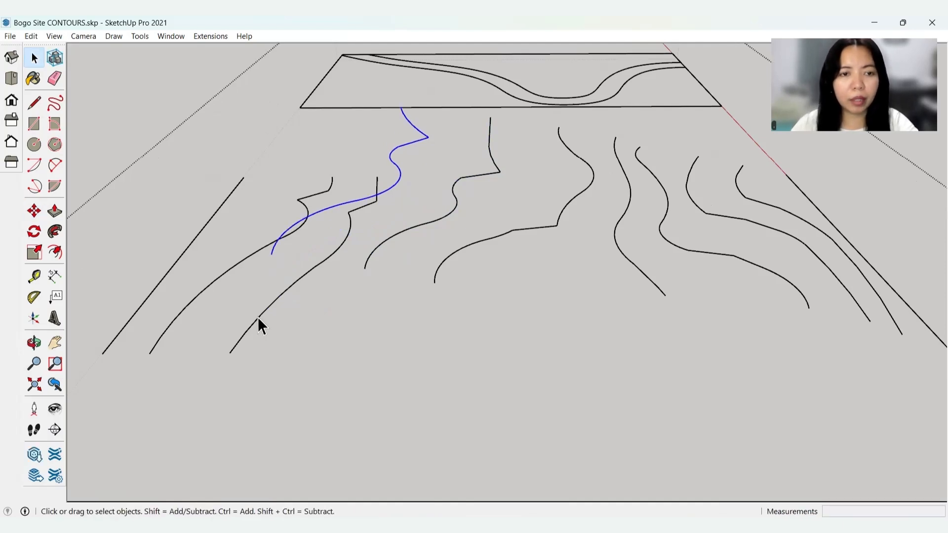
Step: Raise the eighth contour line from the red-axis edge 8 m along the blue axis
left_click(258, 320)
key("m")
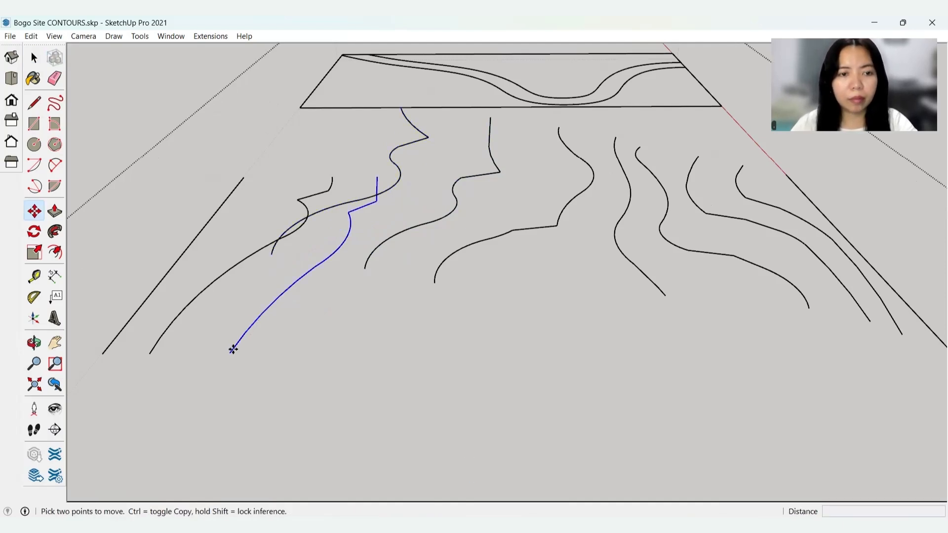
left_click(233, 349)
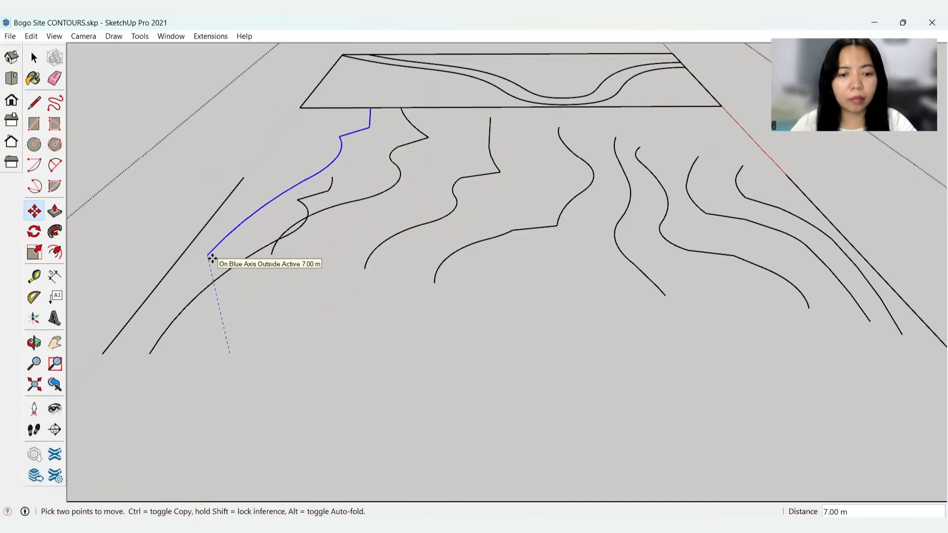
key("Return")
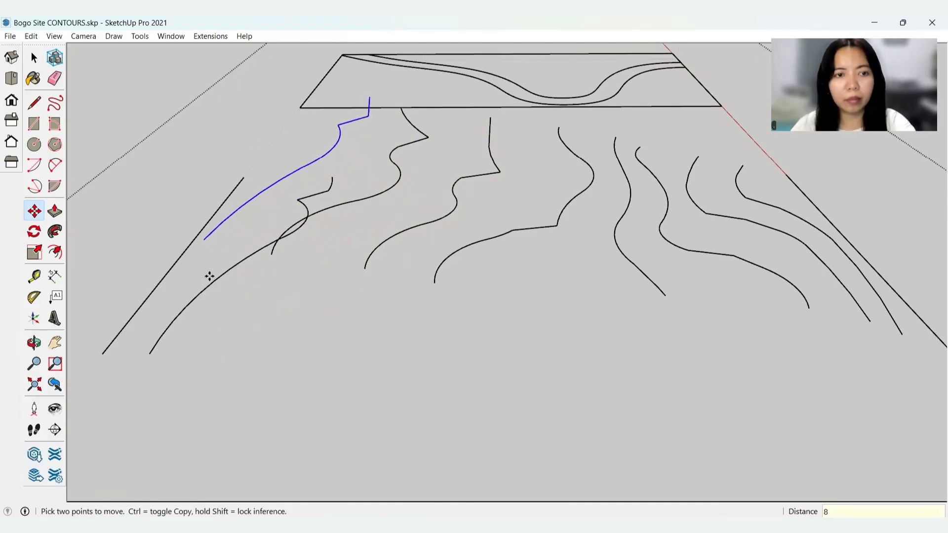
key("space")
Step: Raise the ninth contour line from the red-axis edge along the blue axis, one contour level above the eighth
left_click(188, 304)
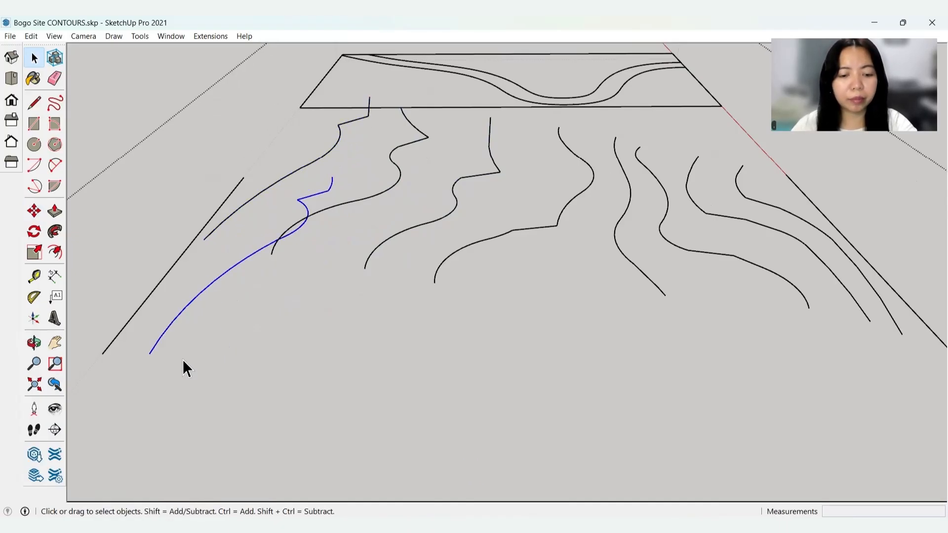
key("m")
left_click(149, 352)
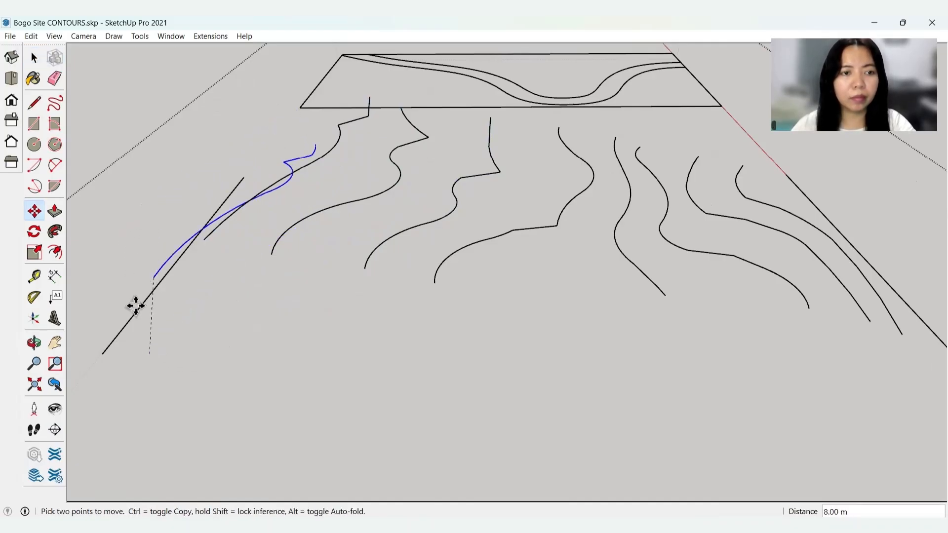
scroll(130, 321, "down", 1)
middle_click_drag(179, 327, 131, 227)
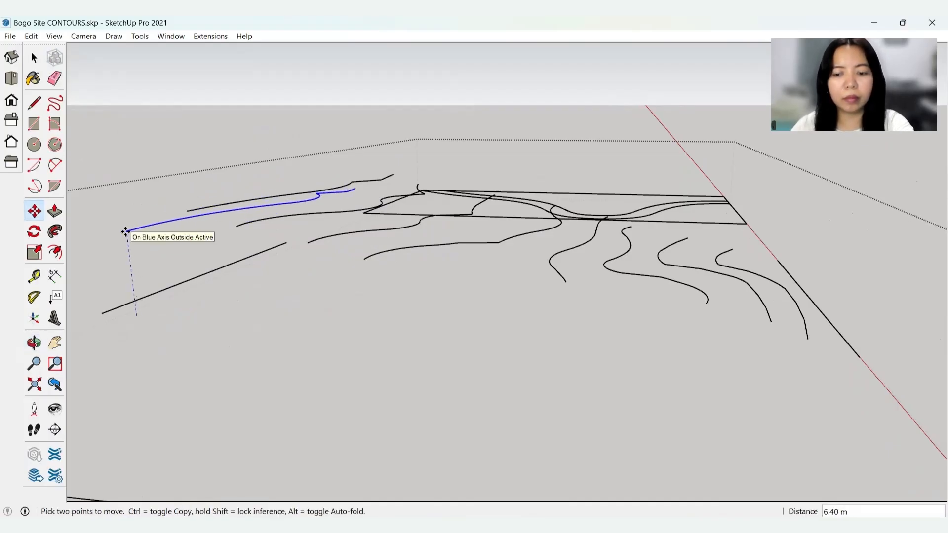
left_click(126, 231)
key("space")
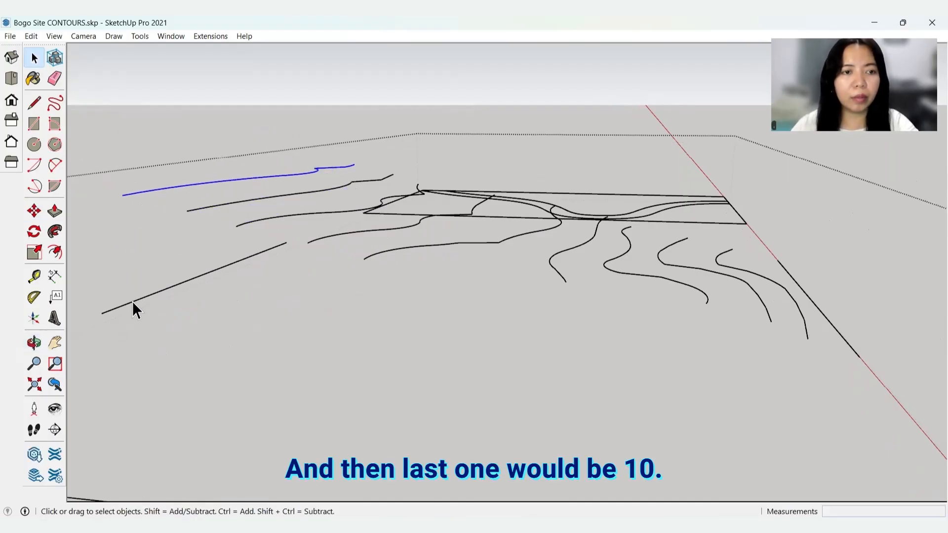
Step: Raise the straight outermost line, farthest from the red axis, 10 m along the blue axis and clear the selection
key("m")
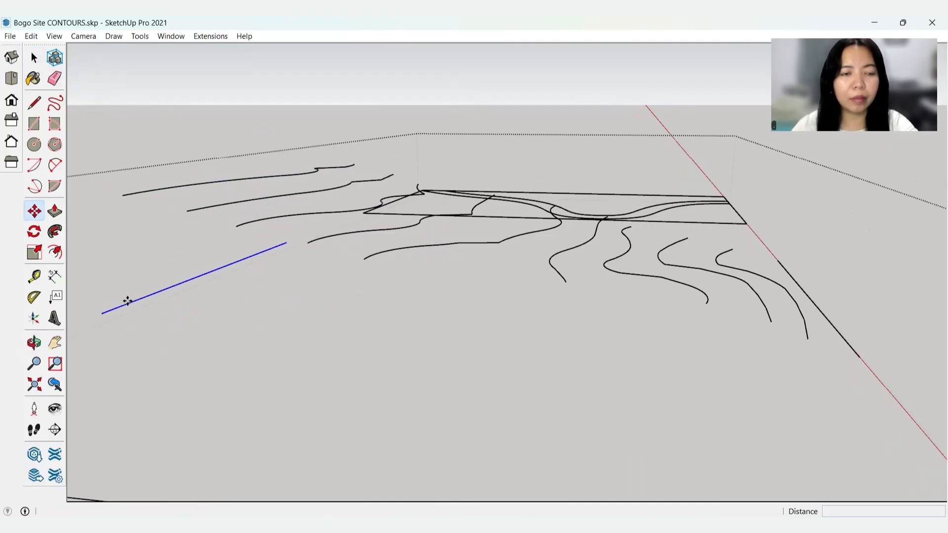
left_click(102, 312)
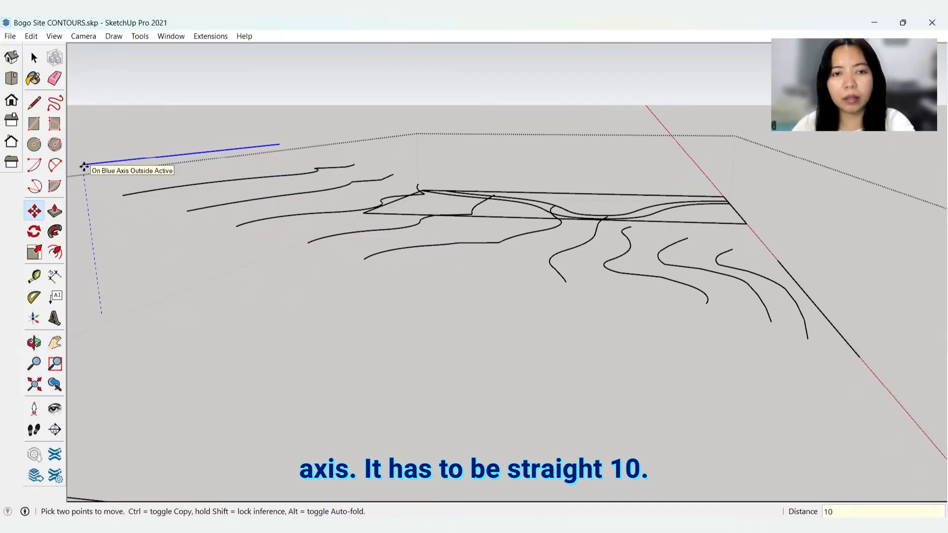
key("Return")
middle_click_drag(322, 213, 381, 280)
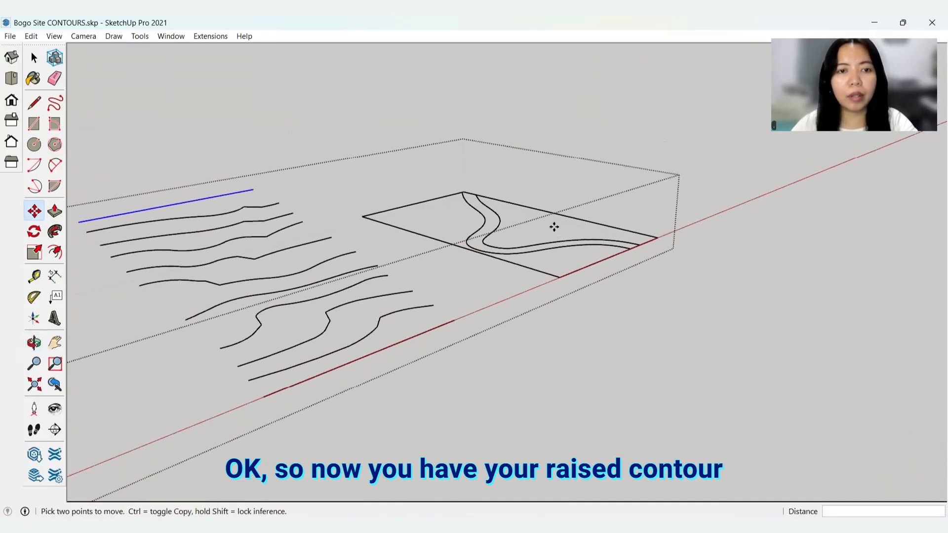
middle_click_drag(554, 227, 454, 271)
scroll(457, 273, "down", 2)
scroll(178, 233, "up", 2)
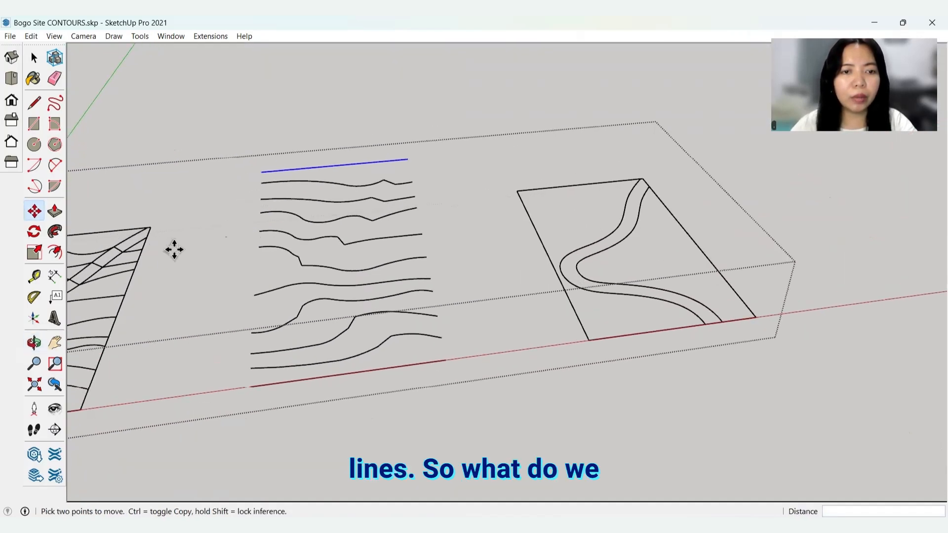
key("space")
left_click(482, 407)
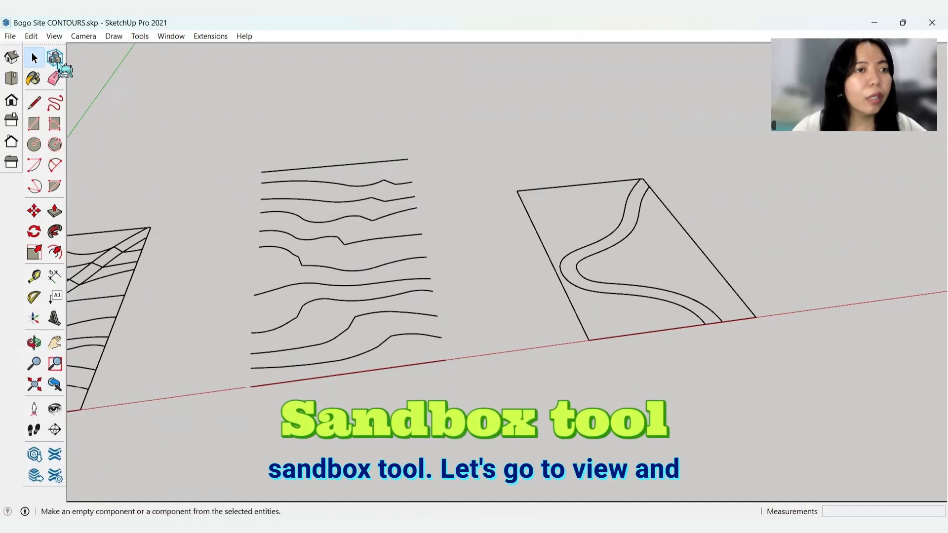
Step: Turn on the Sandbox toolbar and place it in a corner of the viewport, clear of the contour lines
left_click(55, 36)
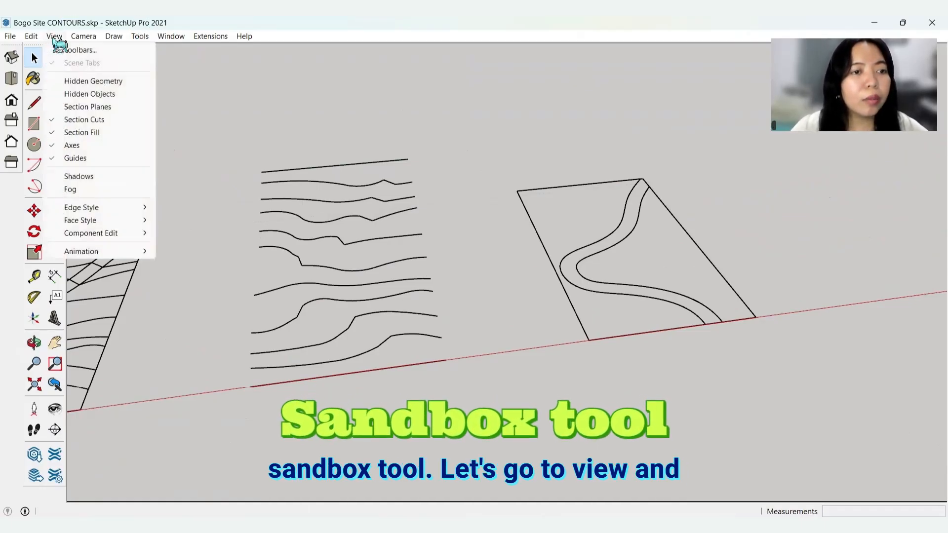
left_click(79, 50)
scroll(416, 281, "down", 3)
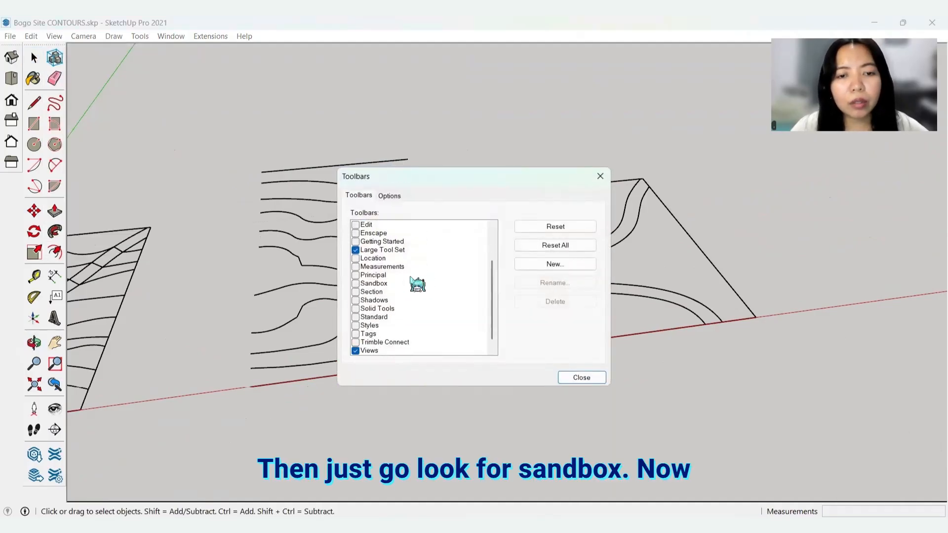
left_click(356, 284)
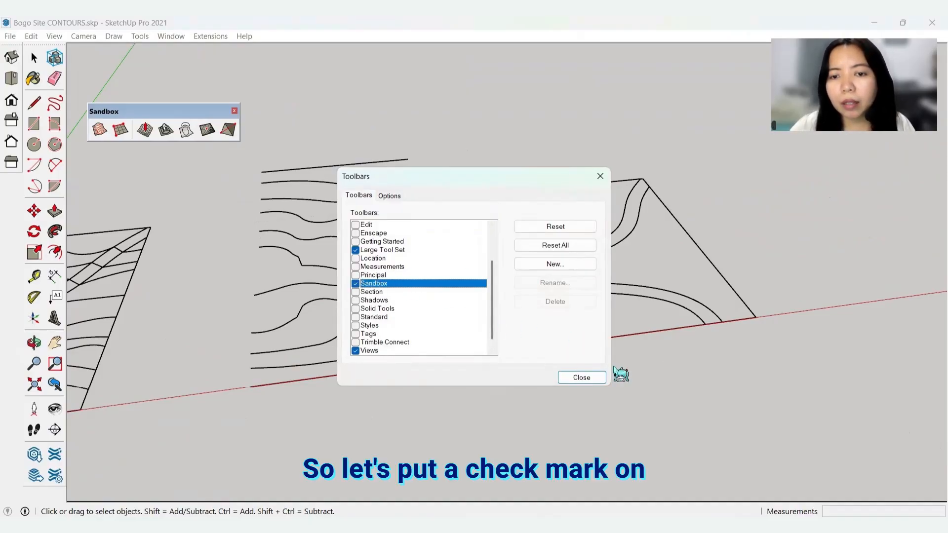
left_click(583, 378)
left_click(208, 128)
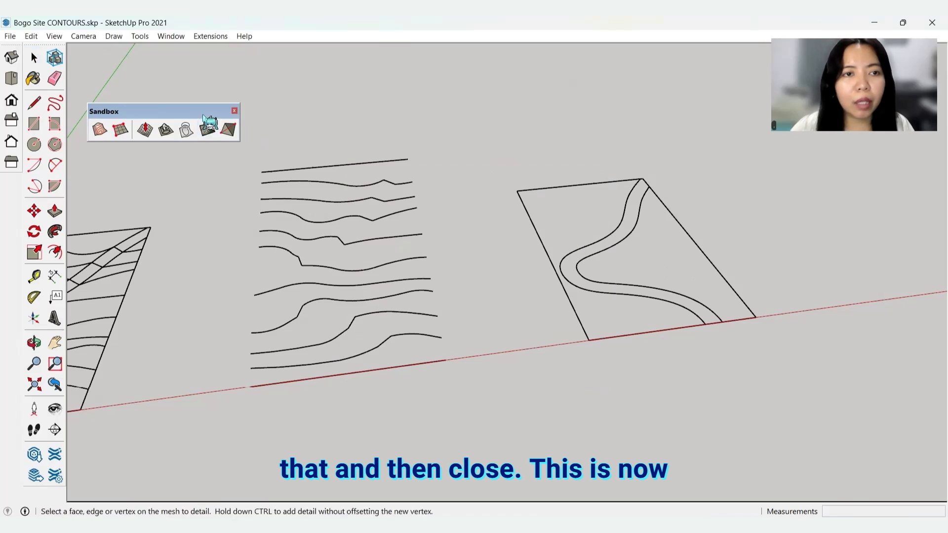
left_click_drag(205, 109, 190, 51)
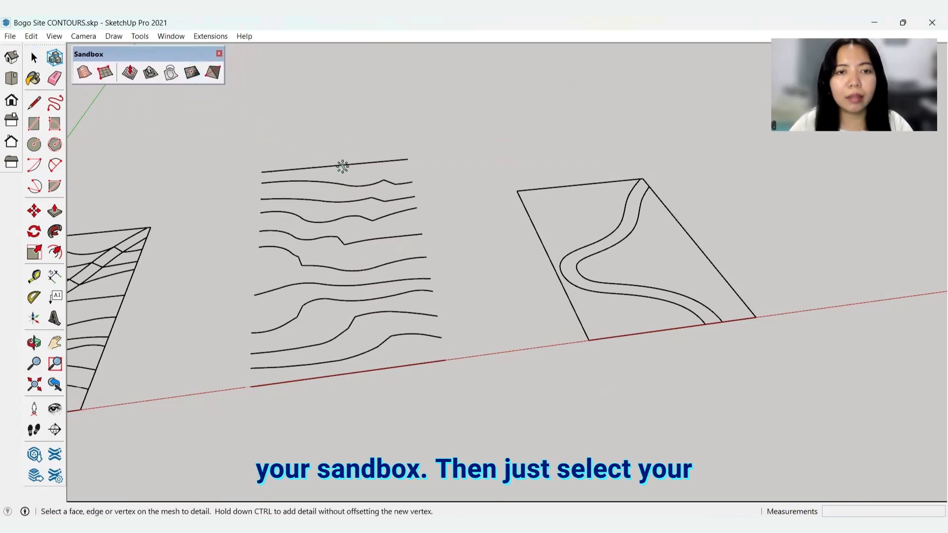
left_click(366, 196)
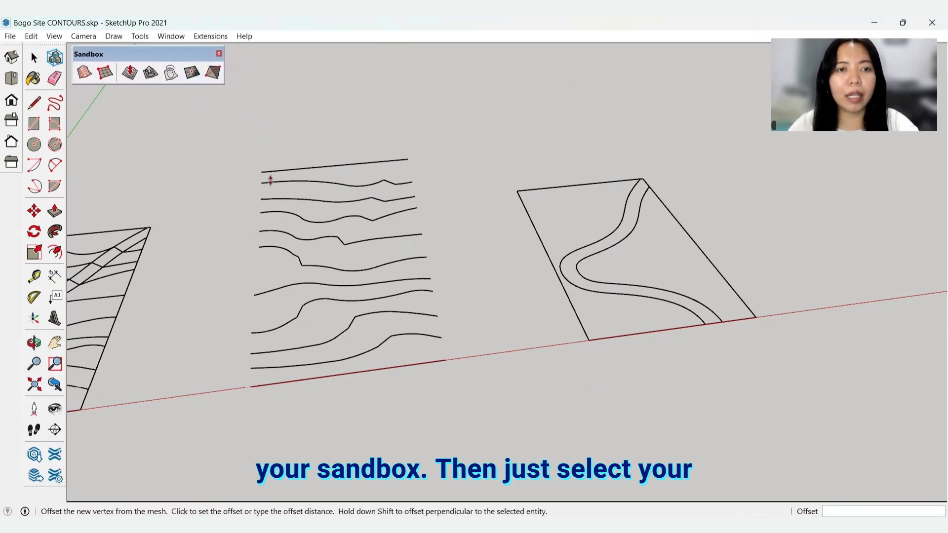
key("Escape")
key("space")
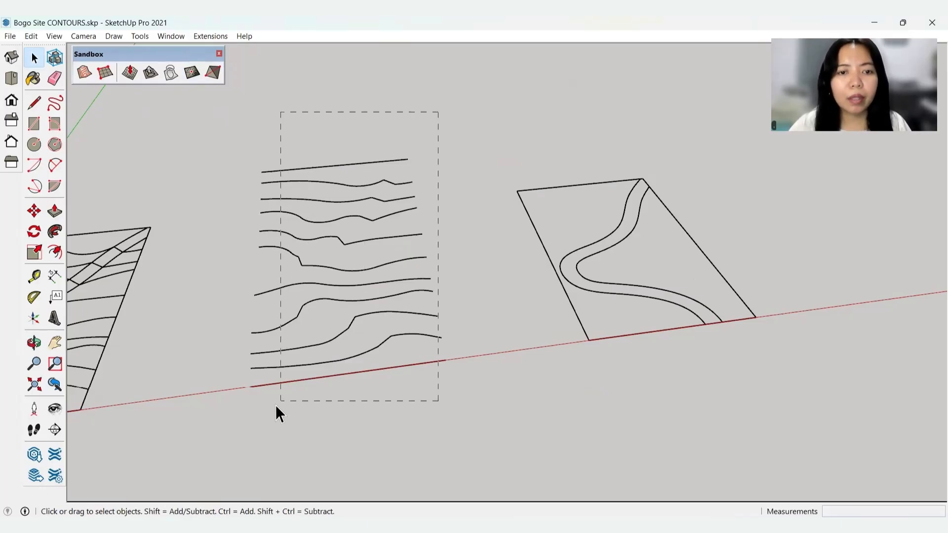
left_click_drag(276, 406, 232, 425)
middle_click_drag(531, 300, 400, 275)
double_click(371, 257)
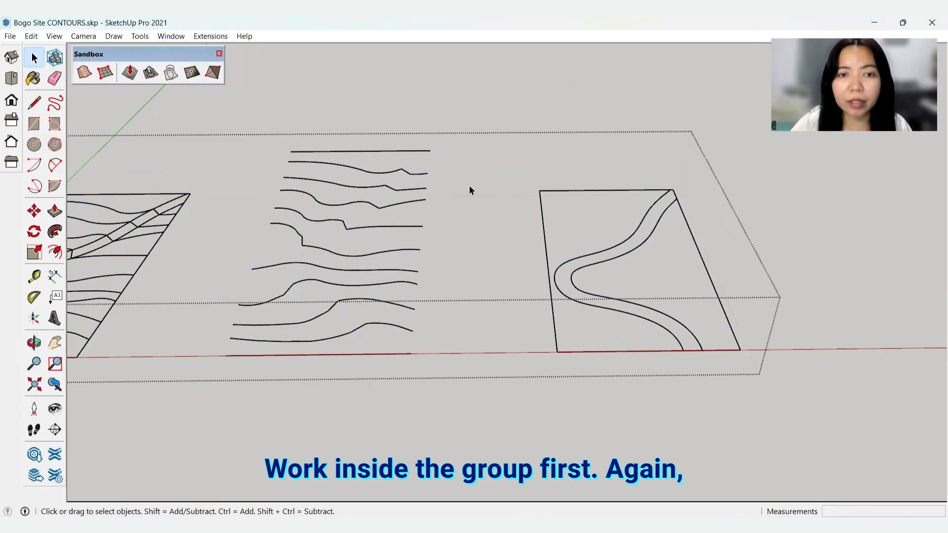
left_click(528, 411)
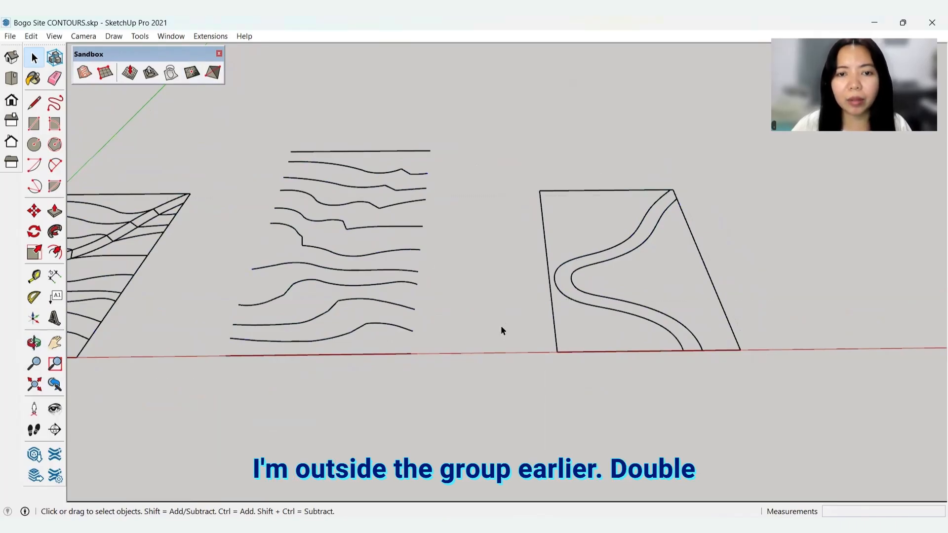
Step: Open the site group, select all the raised contour lines and generate a terrain surface with Sandbox From Contours
double_click(397, 285)
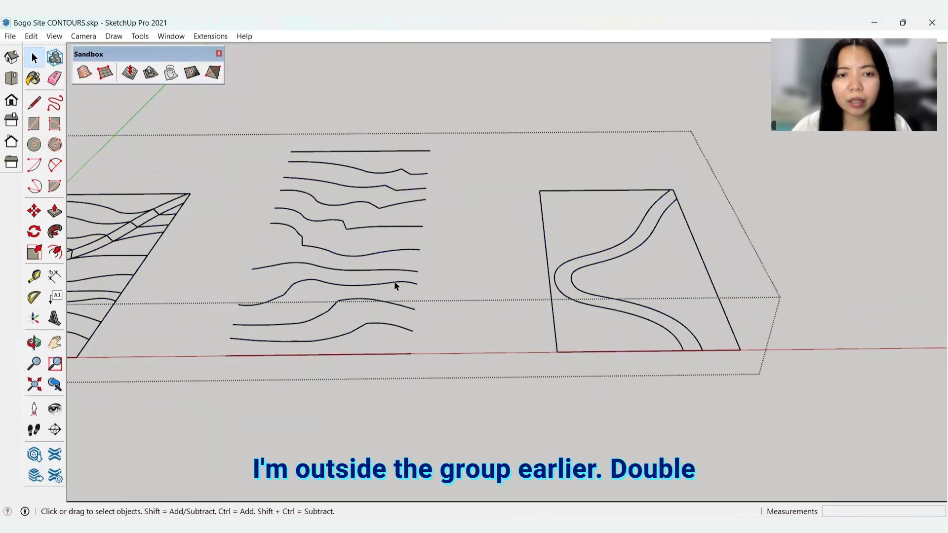
left_click_drag(218, 369, 220, 369)
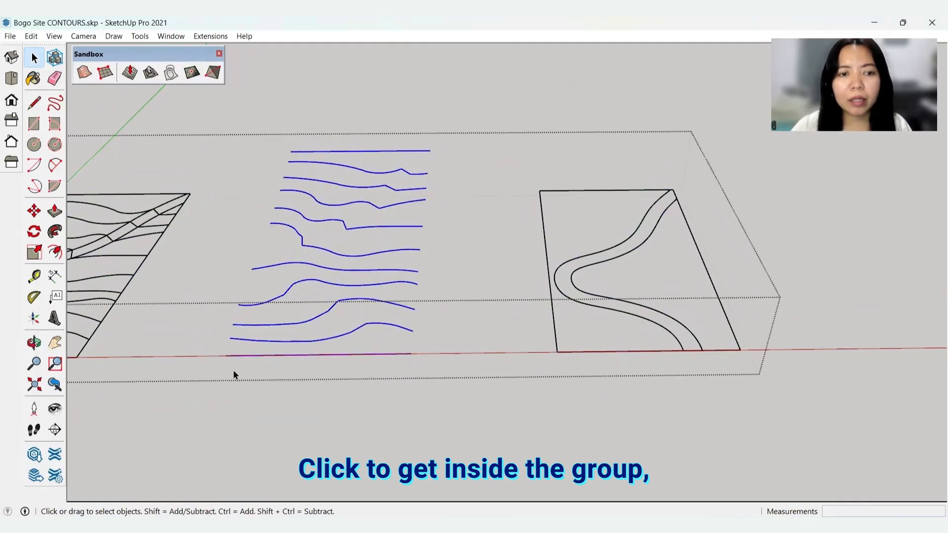
middle_click_drag(232, 375, 333, 188)
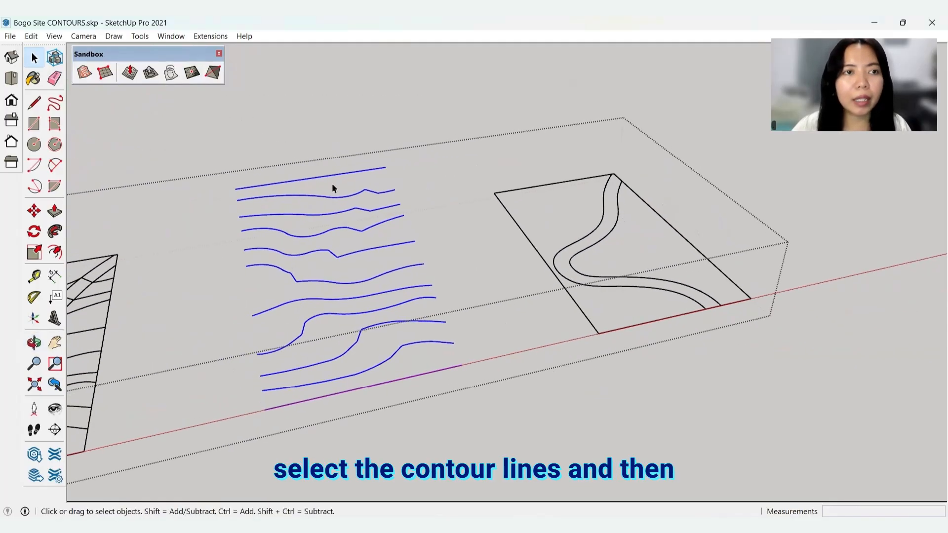
left_click(88, 75)
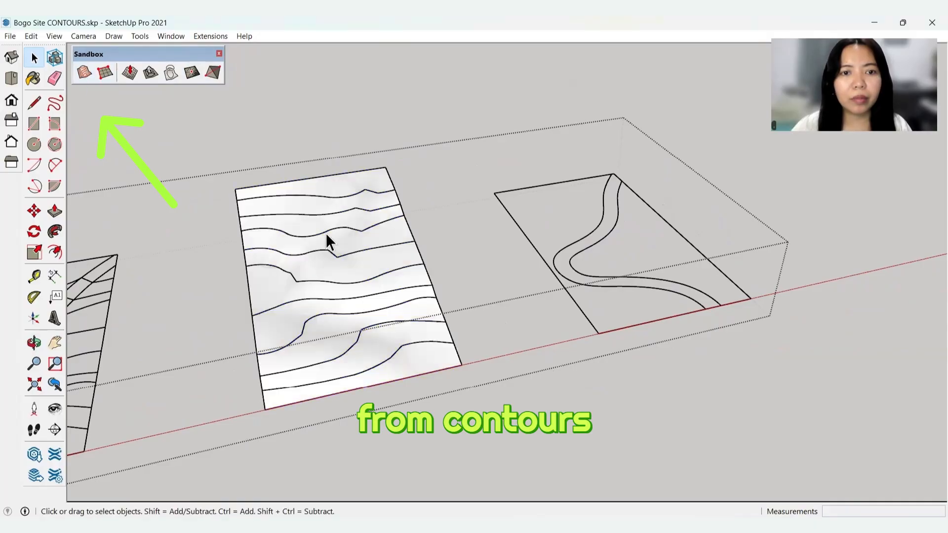
mouse_move(395, 267)
middle_mouse_down()
mouse_move(571, 188)
mouse_move(652, 108)
mouse_move(591, 136)
mouse_move(434, 173)
mouse_move(180, 214)
mouse_move(390, 249)
mouse_move(412, 218)
mouse_move(408, 286)
mouse_move(390, 267)
middle_mouse_up()
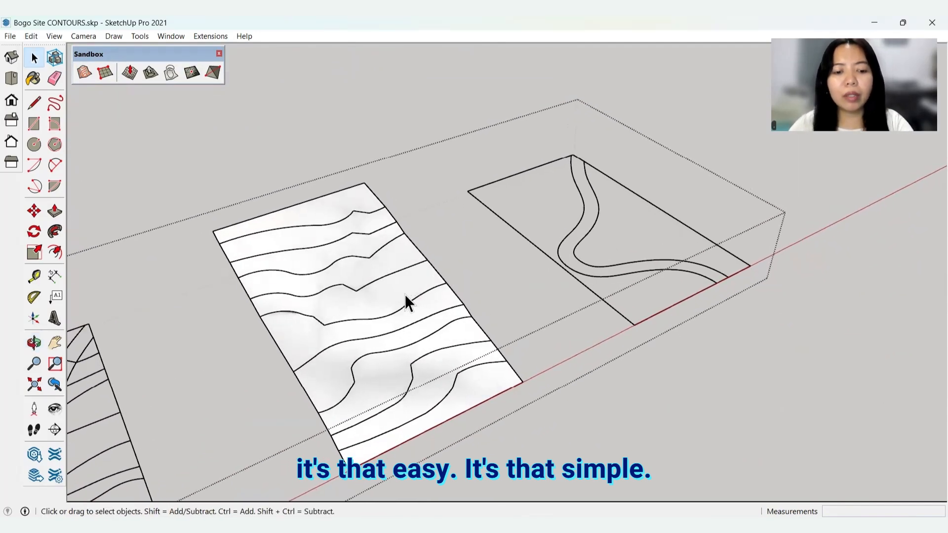
Step: Select the terrain surface and choose the Grass Dark Green material from the Landscaping, Fencing and Vegetation library for painting
left_click(441, 351)
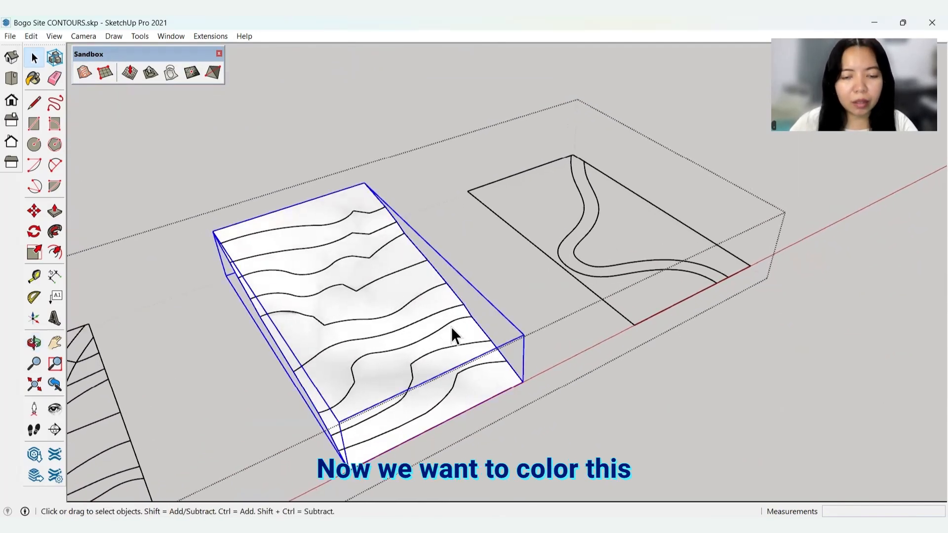
key("b")
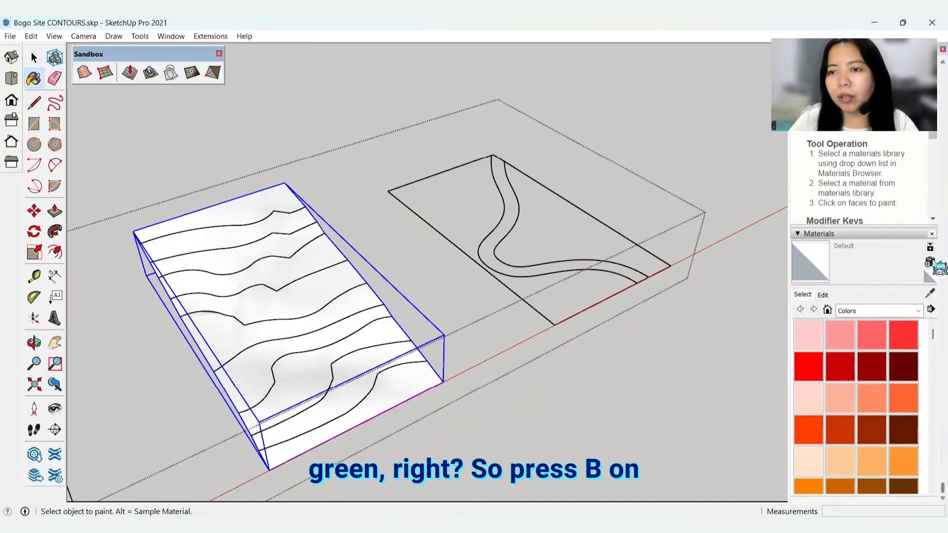
scroll(932, 344, "down", 2)
left_click(917, 310)
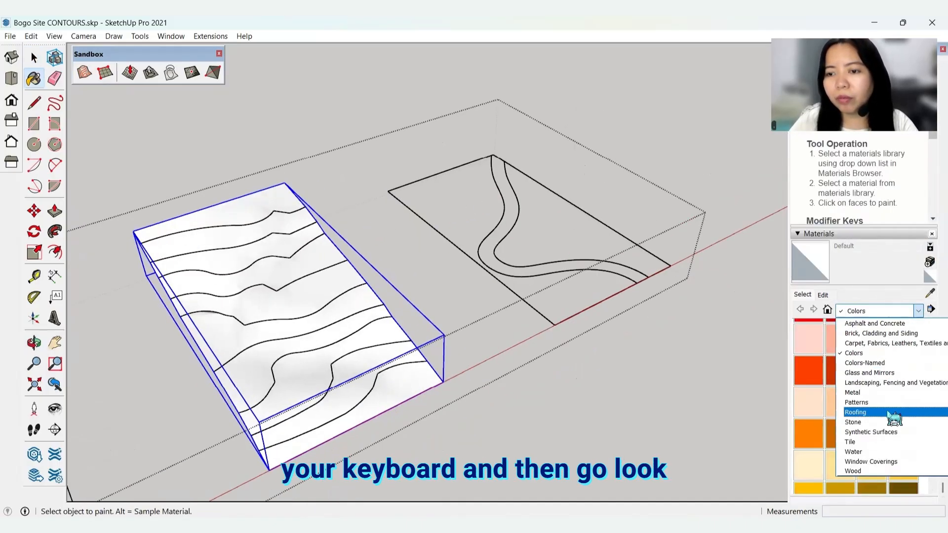
scroll(894, 410, "up", 1)
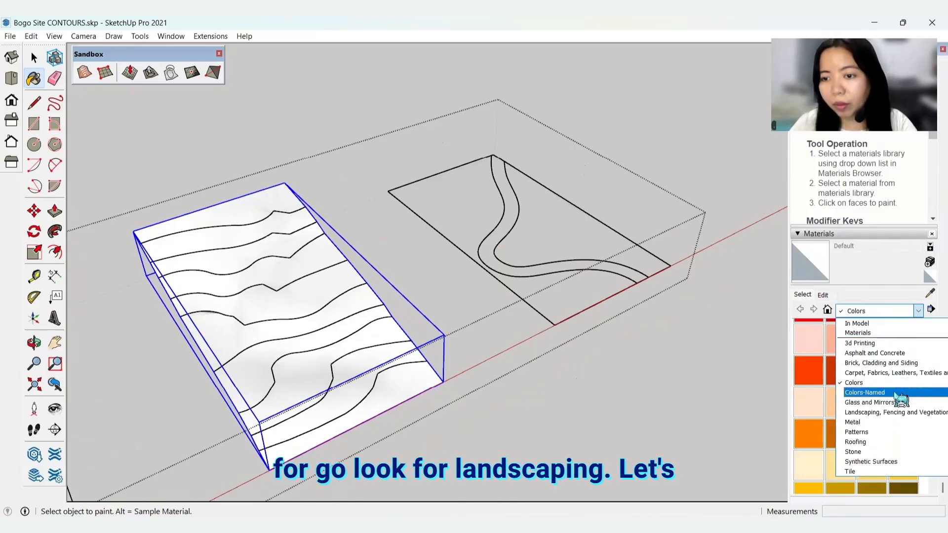
left_click(883, 413)
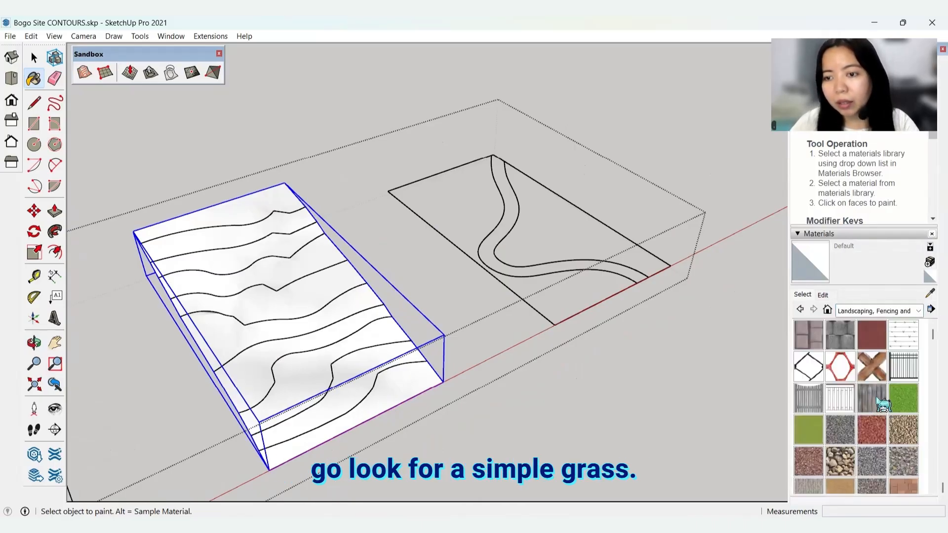
left_click(904, 398)
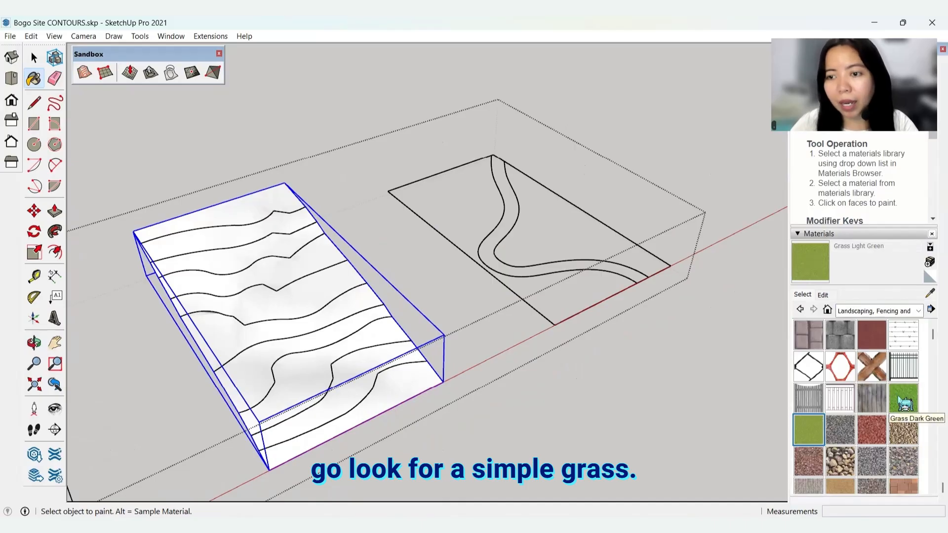
Step: Open the terrain group, select all its connected faces and edges, and paint them with Grass Dark Green
key("space")
double_click(299, 356)
left_click(298, 356)
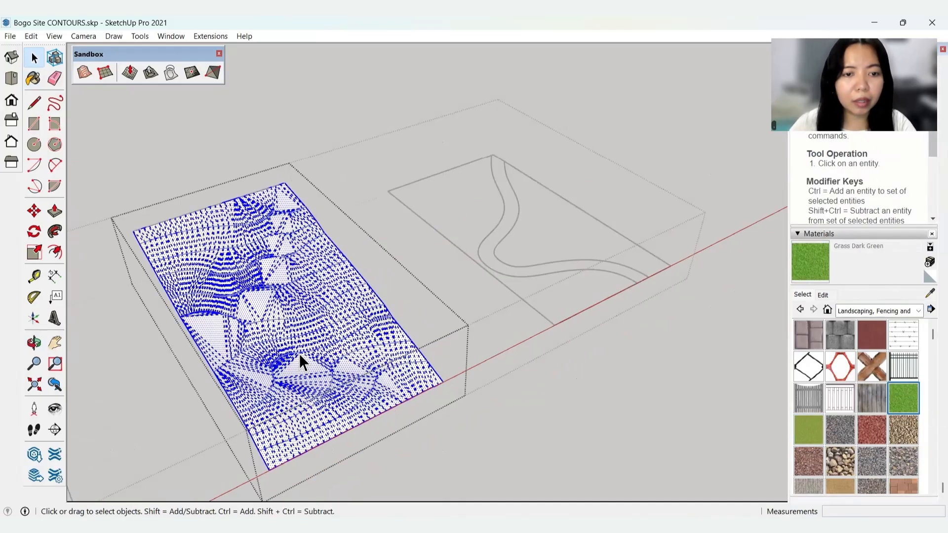
key("b")
left_click(322, 365)
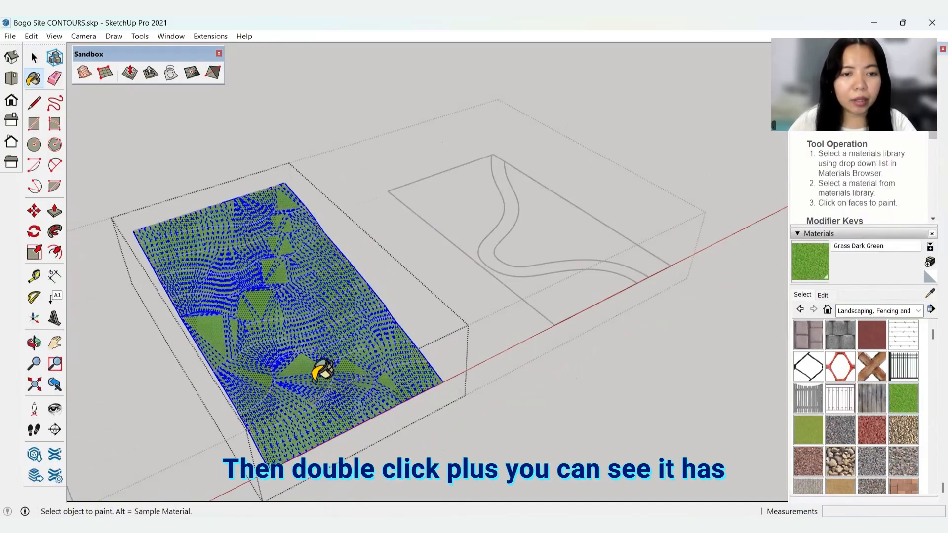
key("space")
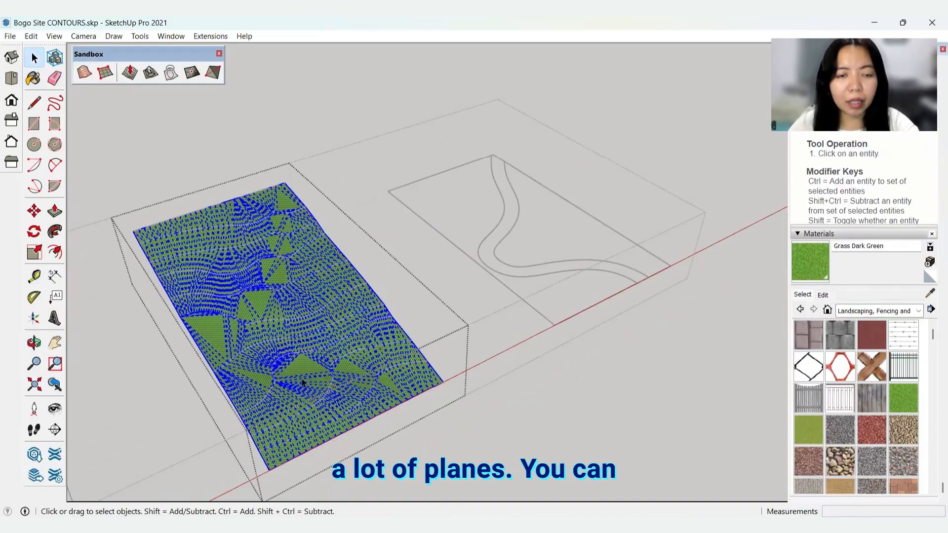
Step: Close the terrain group and examine the grassed surface up close, along with the Soften/Smooth Edges option available for it
key("Escape")
key("o")
left_click_drag(277, 271, 289, 239)
middle_click_drag(290, 239, 254, 174)
scroll(281, 212, "up", 5)
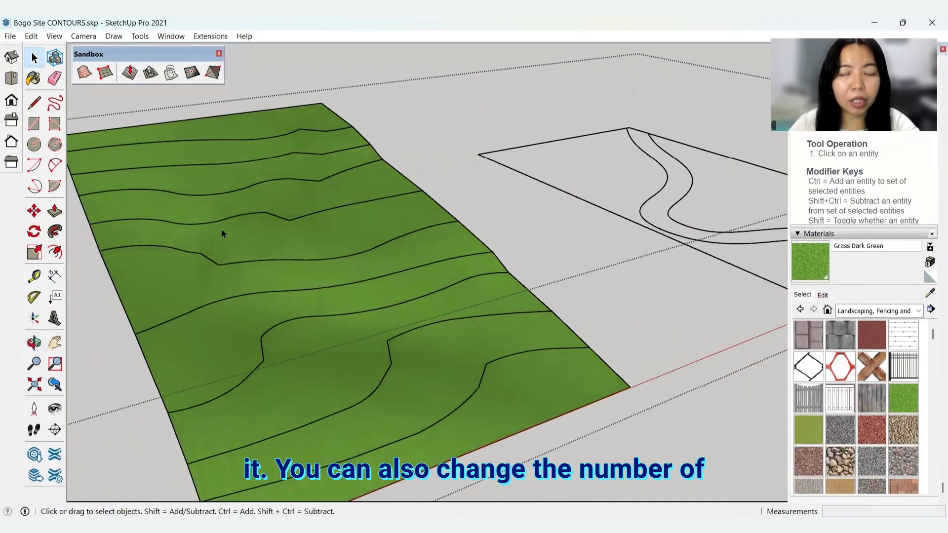
right_click(281, 238)
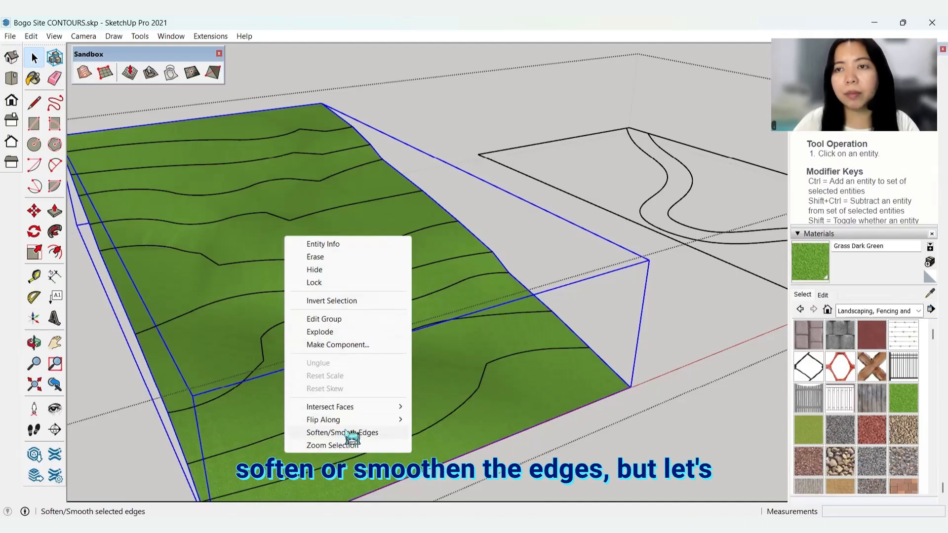
left_click(629, 436)
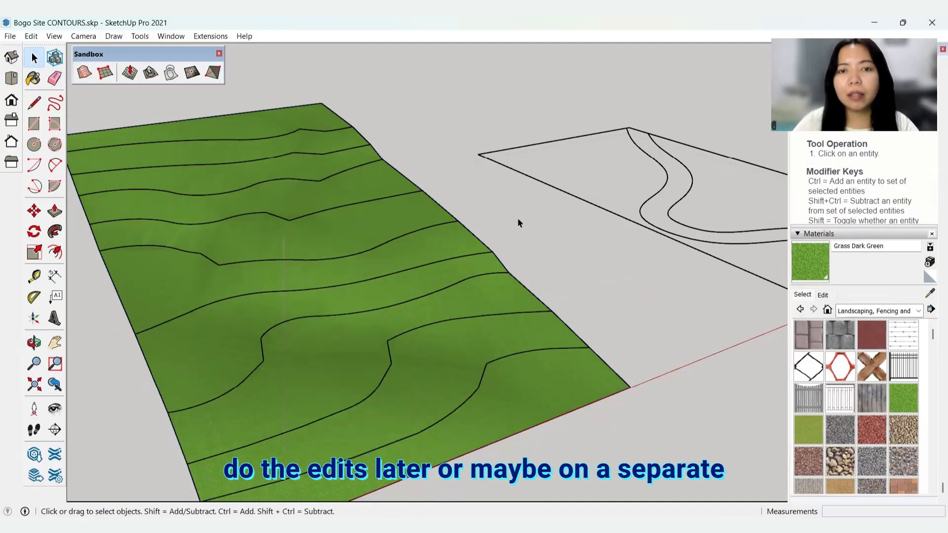
Step: Open the road plan's group beside the terrain and delete its site border lines, keeping only the road outline
scroll(428, 203, "down", 4)
middle_click_drag(411, 123, 438, 217)
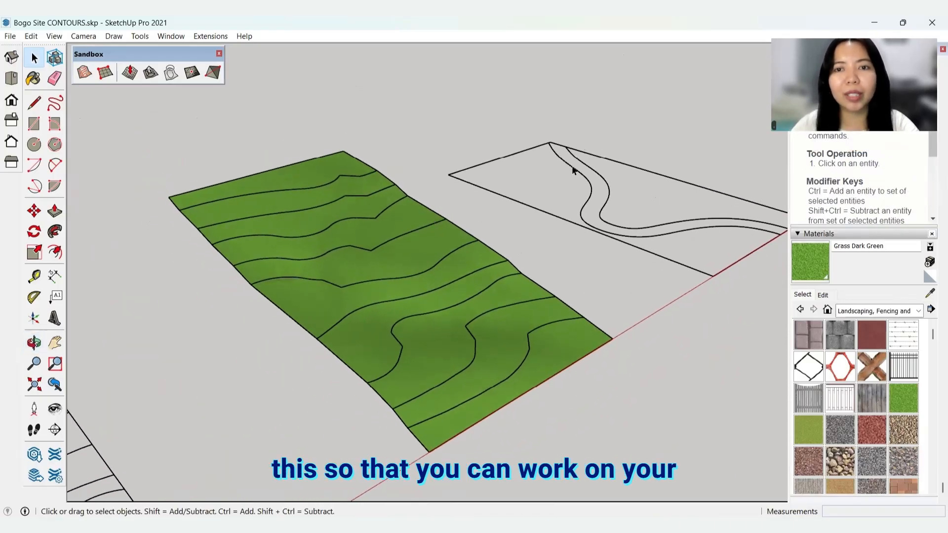
middle_click_drag(608, 174, 366, 254)
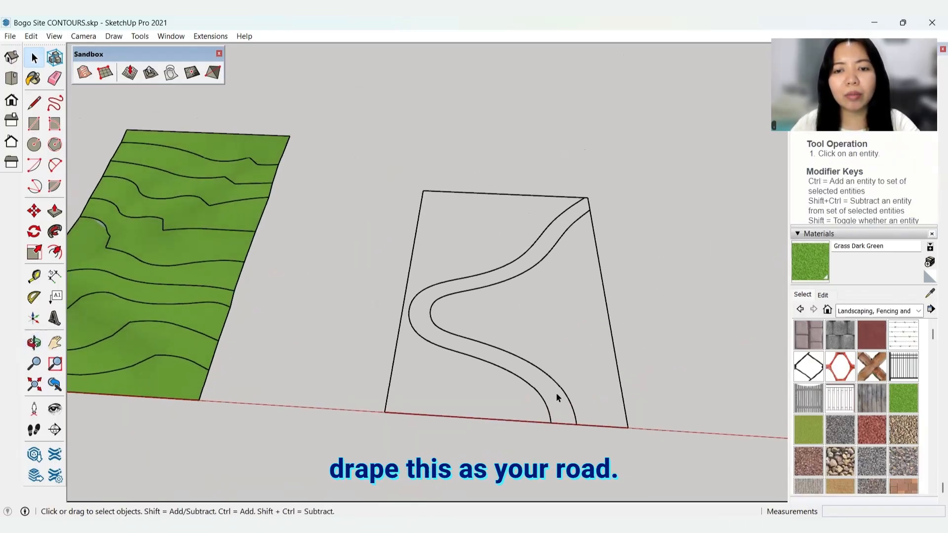
double_click(584, 216)
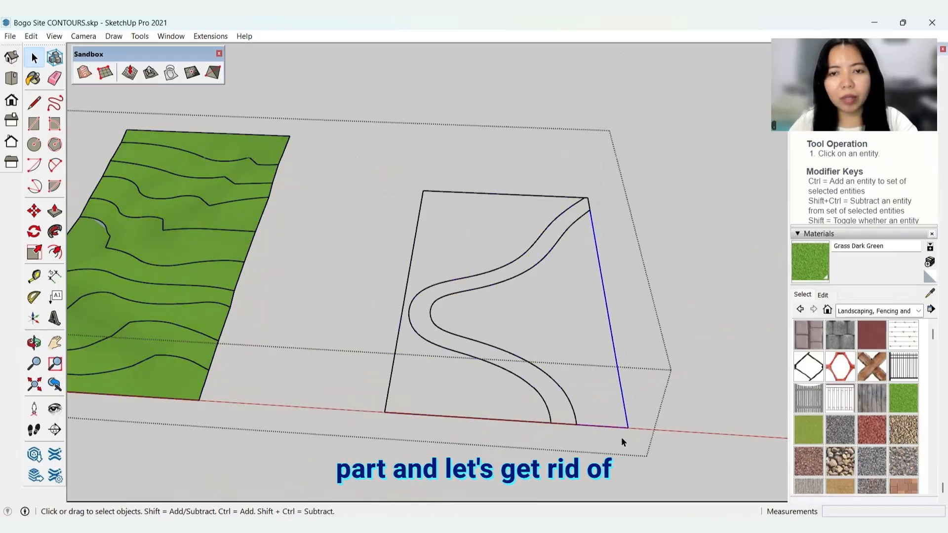
left_click(592, 426, "shift")
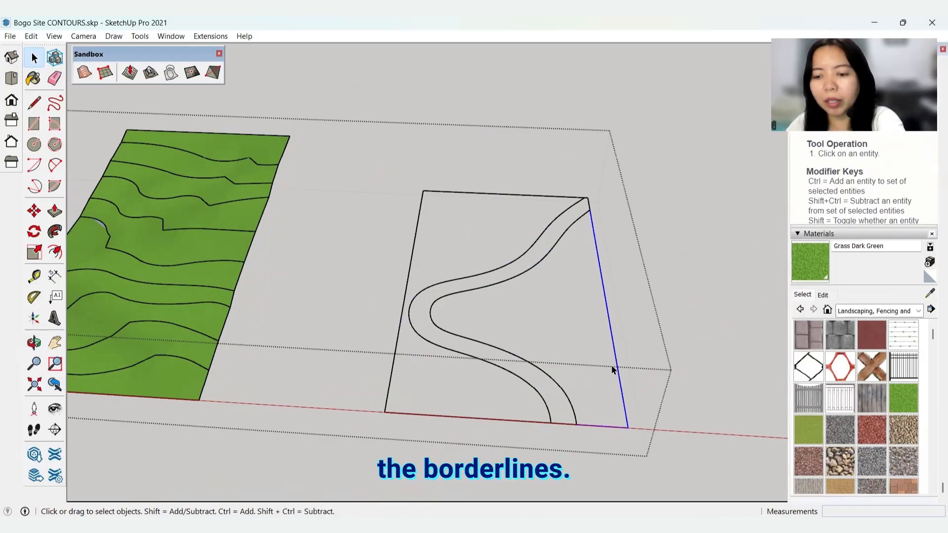
key("Delete")
left_click_drag(476, 163, 395, 198)
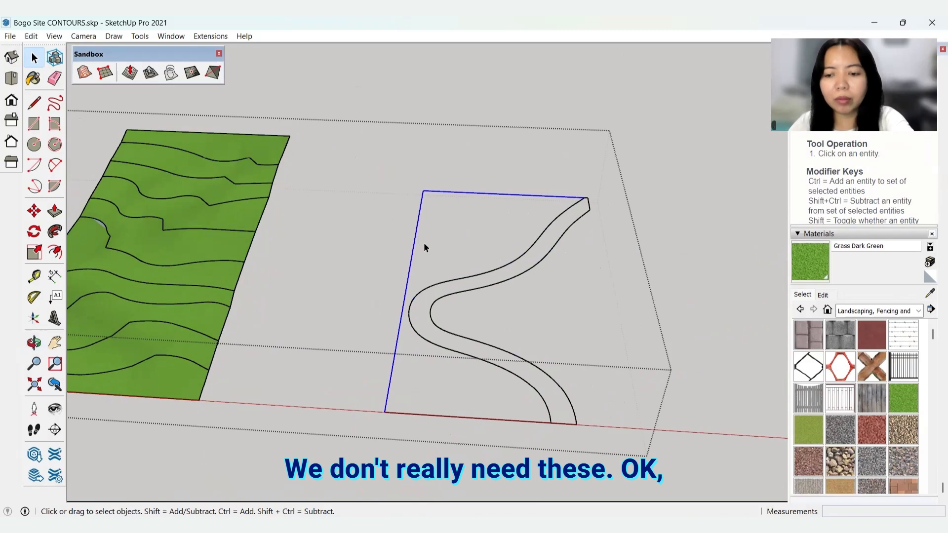
key("Delete")
key("Delete")
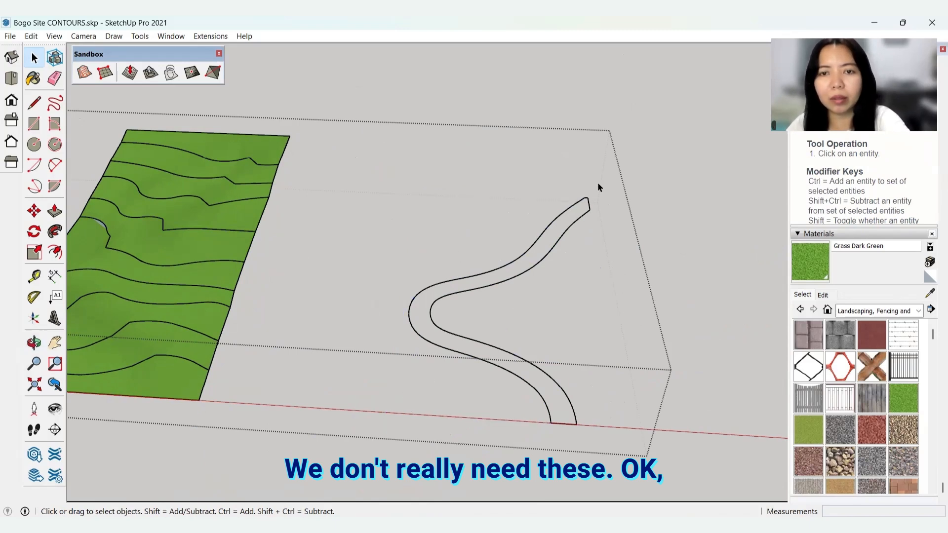
Step: Leave the group and draw a closing line across each end of the road outline
left_click_drag(623, 156, 520, 334)
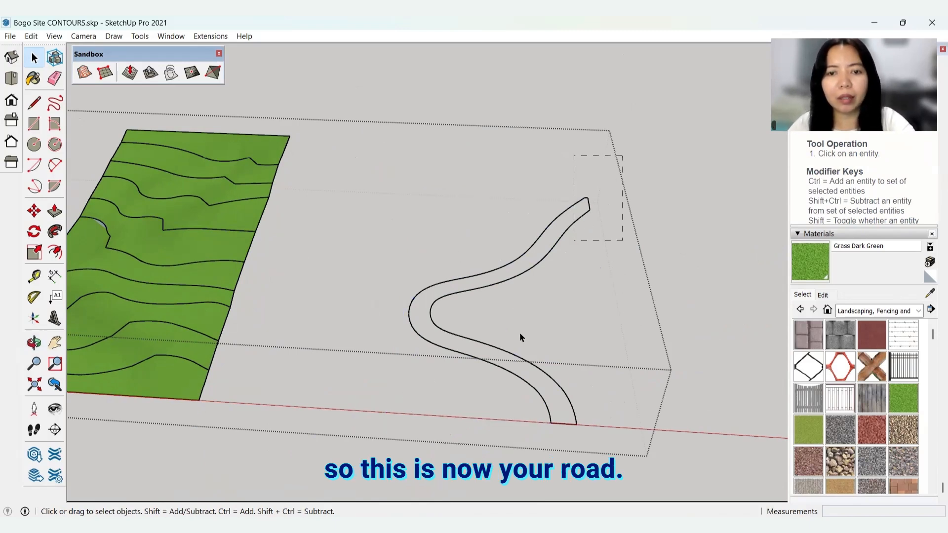
scroll(578, 422, "up", 2)
left_click(578, 422)
key("l")
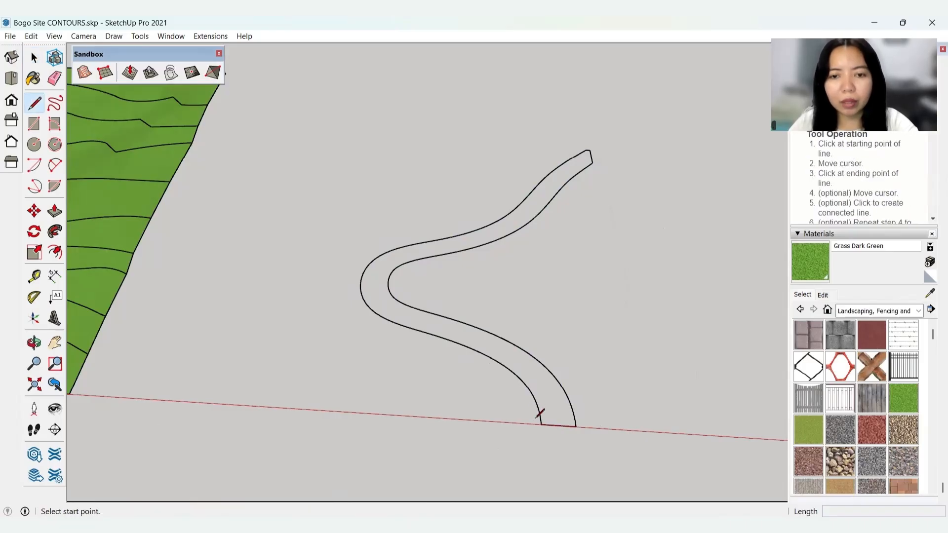
scroll(582, 158, "up", 2)
scroll(573, 163, "down", 5)
key("space")
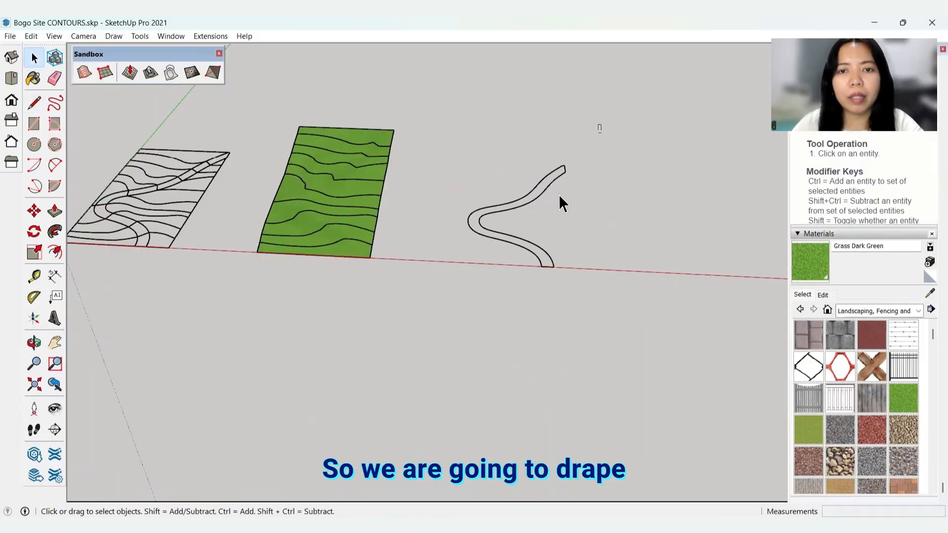
Step: Open the group containing the road and select both of its curved edges
left_click_drag(431, 307, 431, 307)
double_click(485, 213)
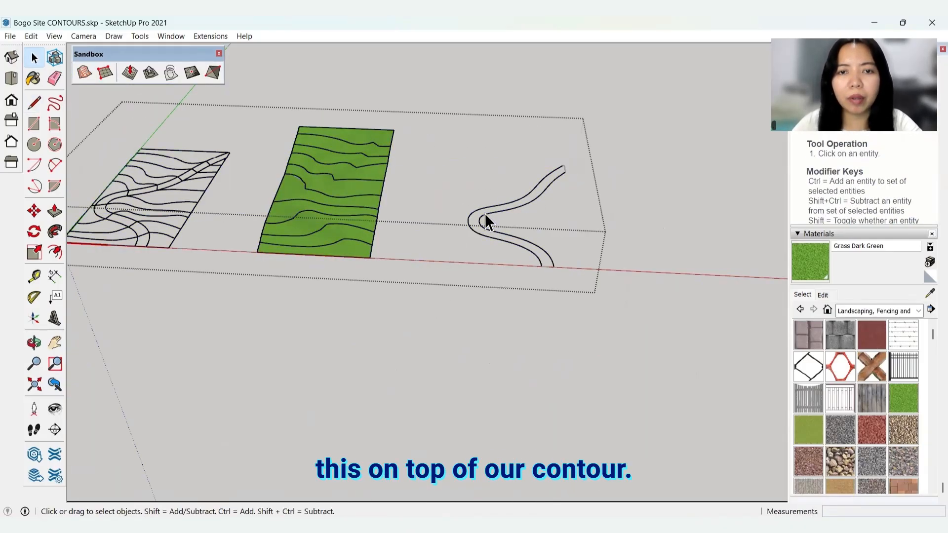
key("m")
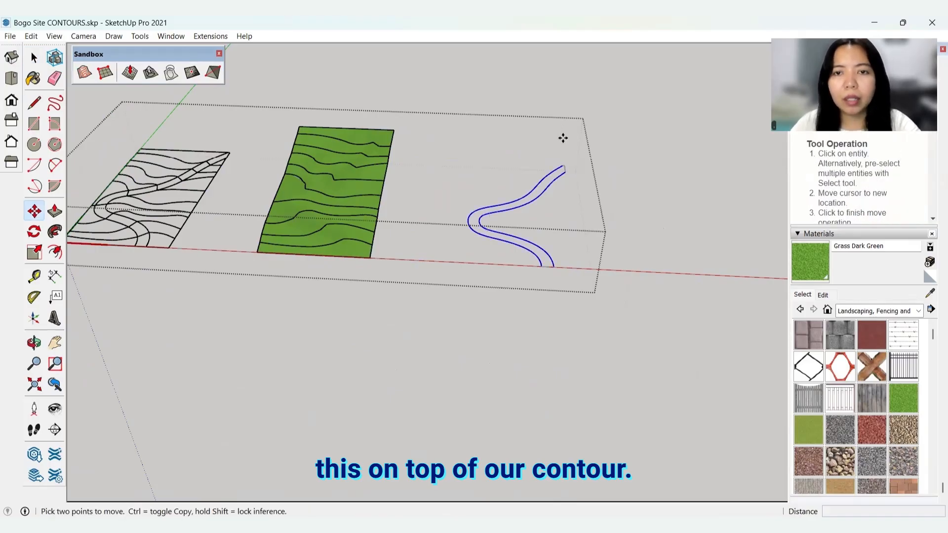
scroll(556, 157, "up", 2)
key("space")
left_click_drag(408, 125, 583, 330)
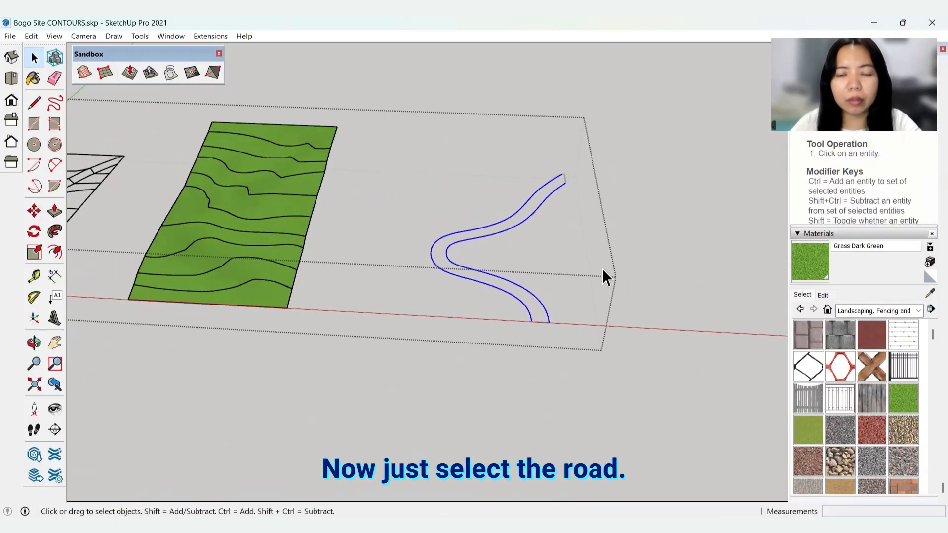
scroll(591, 251, "up", 3)
key("m")
scroll(558, 154, "up", 1)
key("space")
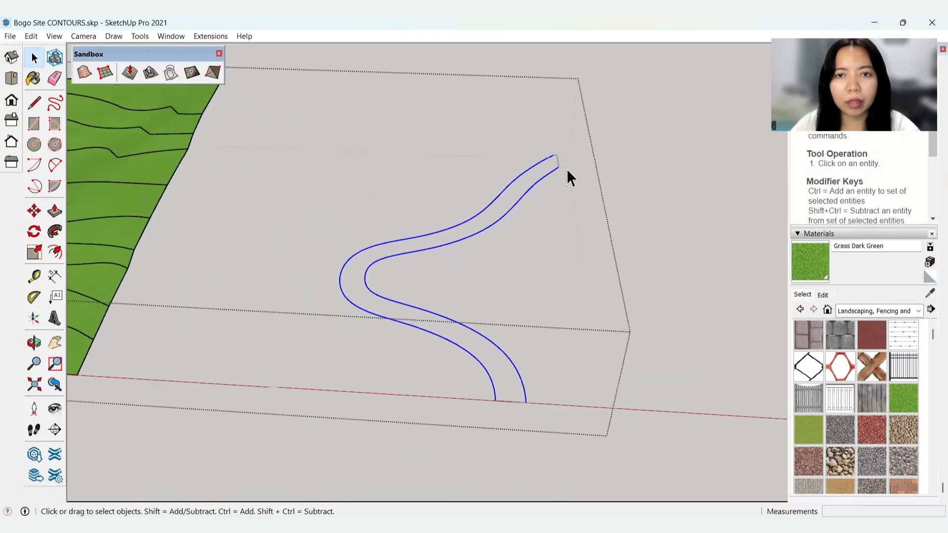
Step: Reselect the whole road outline and move it by its far end corner onto the far corner of the grass terrain
left_click(567, 168)
double_click(422, 233)
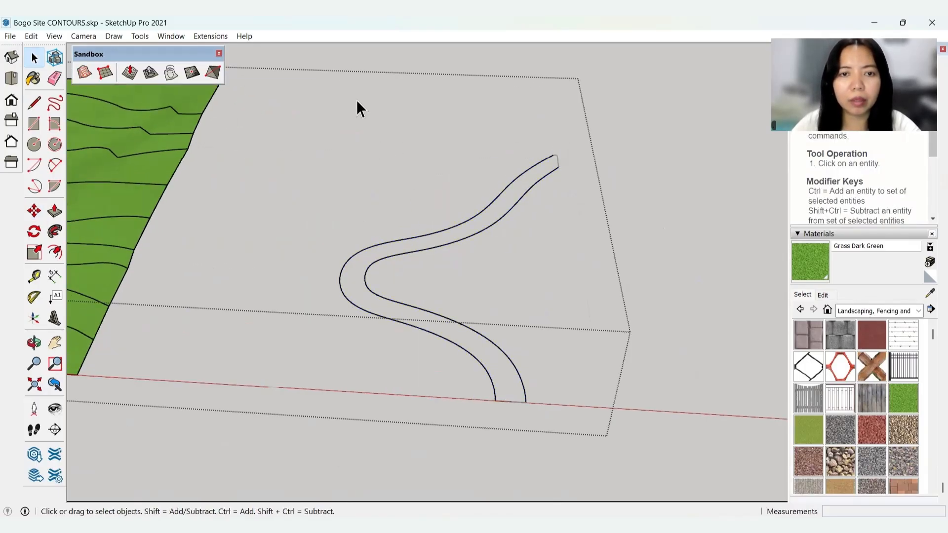
left_click_drag(291, 94, 638, 422)
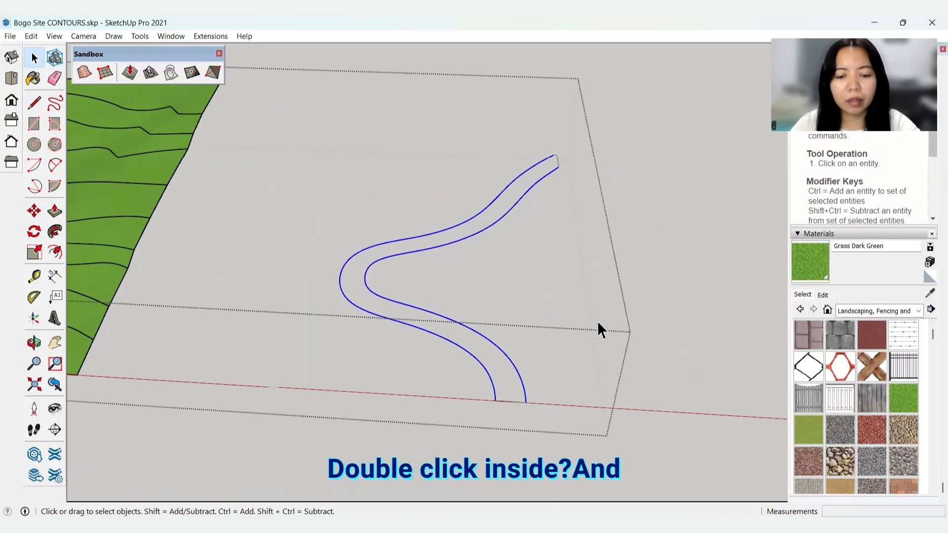
key("m")
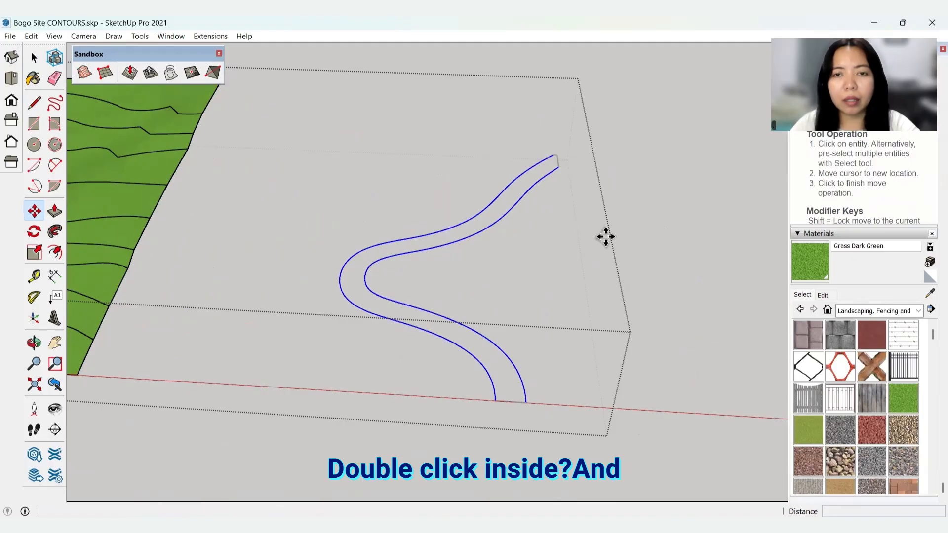
left_click(556, 154)
scroll(544, 192, "down", 2)
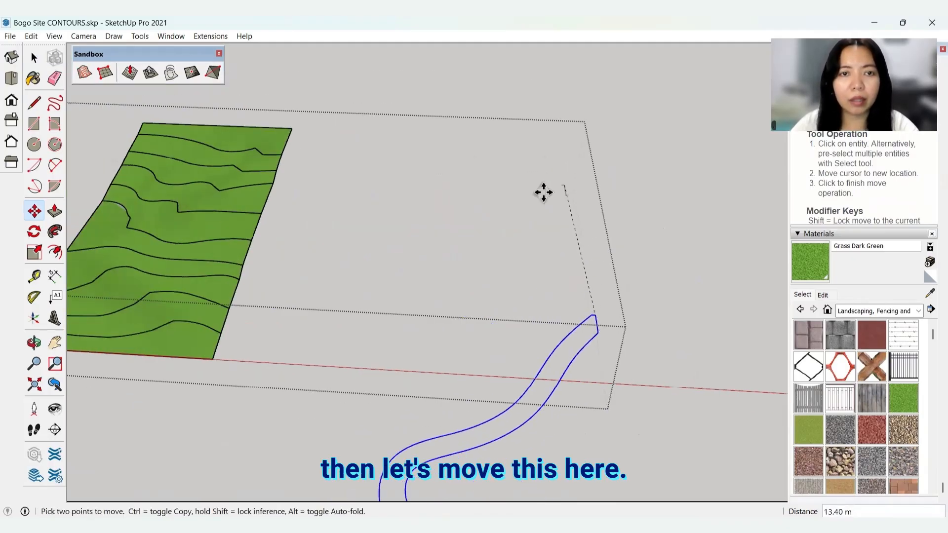
left_click(292, 127)
Step: Select the road outline above the terrain and project it onto the grass surface with Sandbox Drape
middle_click_drag(241, 277, 472, 235)
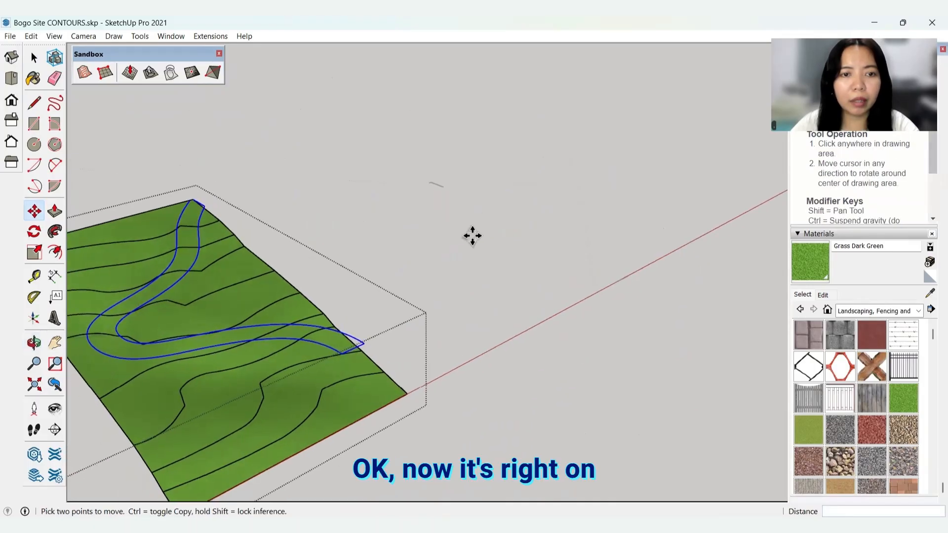
middle_click_drag(286, 264, 169, 364)
scroll(260, 258, "up", 3)
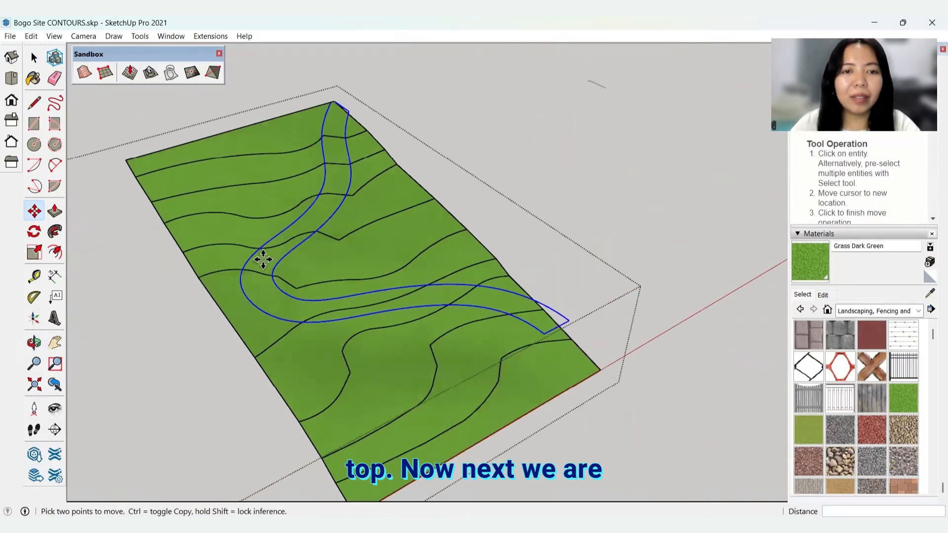
left_click(175, 75)
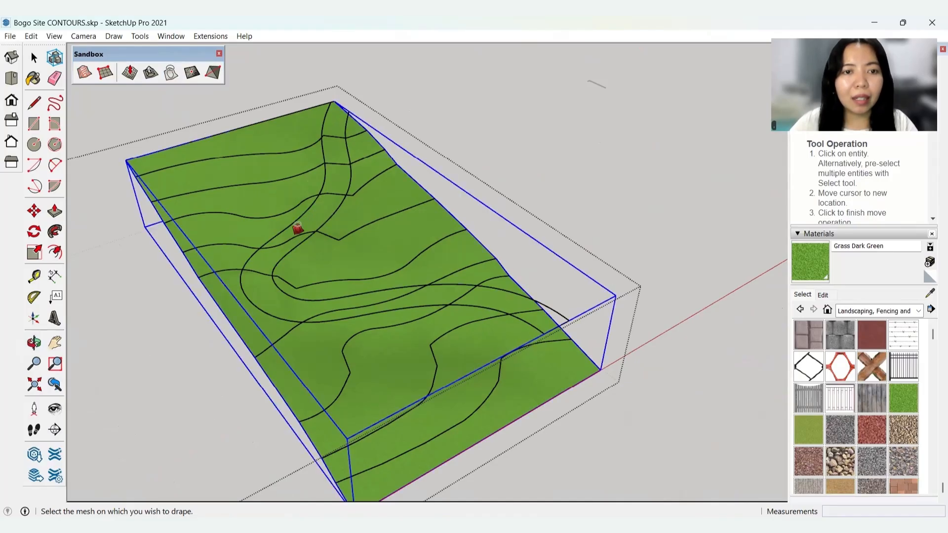
key("space")
left_click(281, 235)
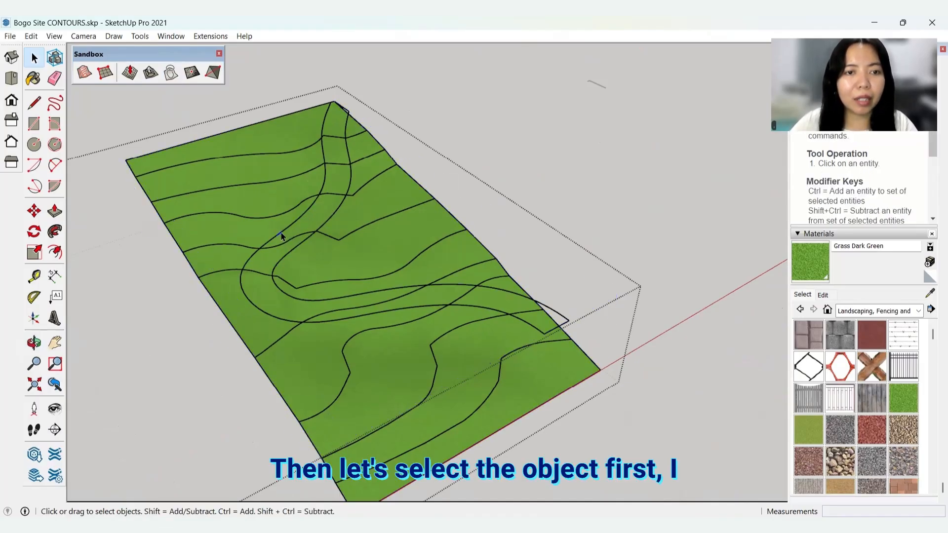
left_click(285, 230)
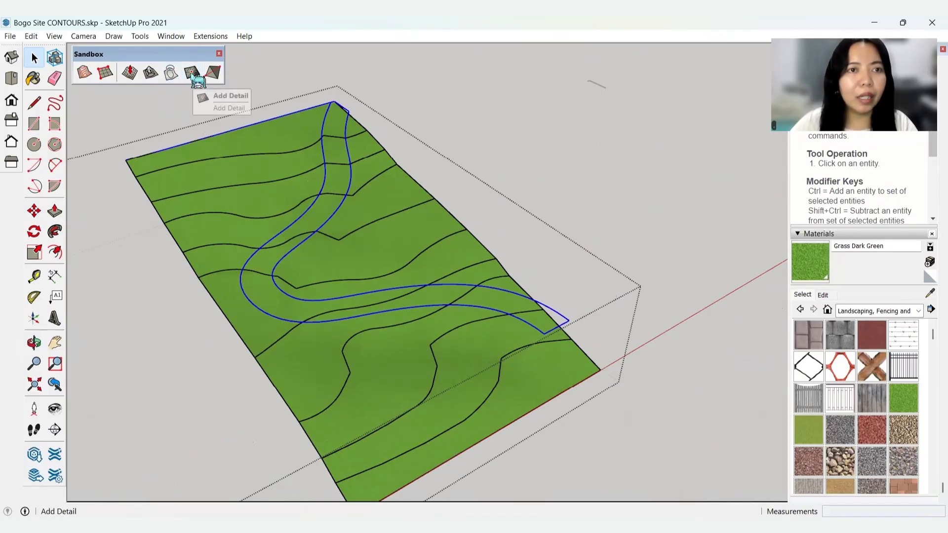
left_click(171, 74)
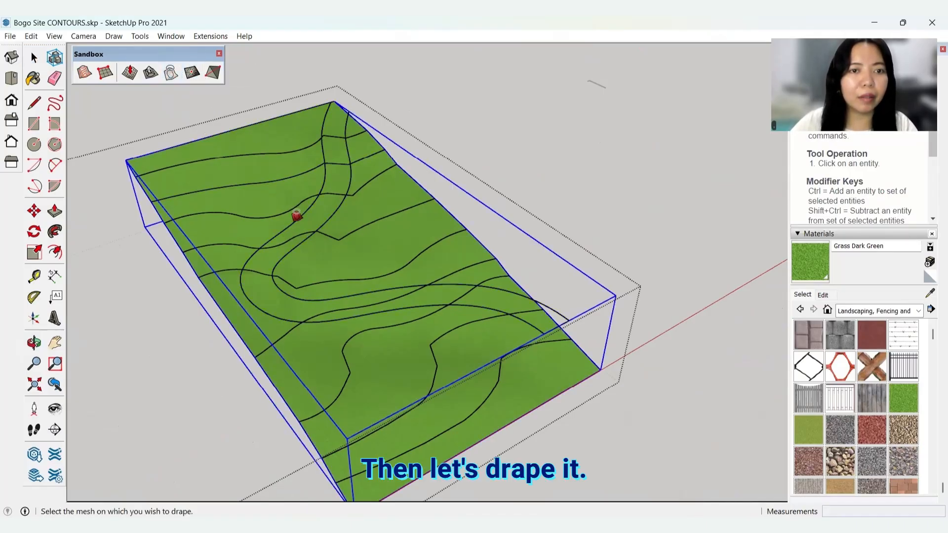
left_click(321, 262)
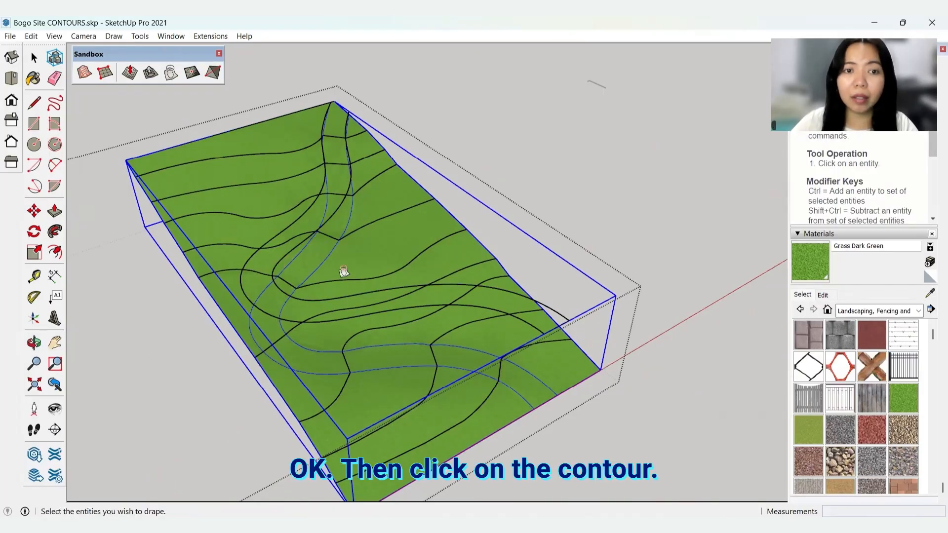
left_click(344, 272)
Step: Delete the original road outline floating above the terrain, keeping the draped road lines
middle_click_drag(379, 347, 474, 238)
scroll(473, 239, "up", 3)
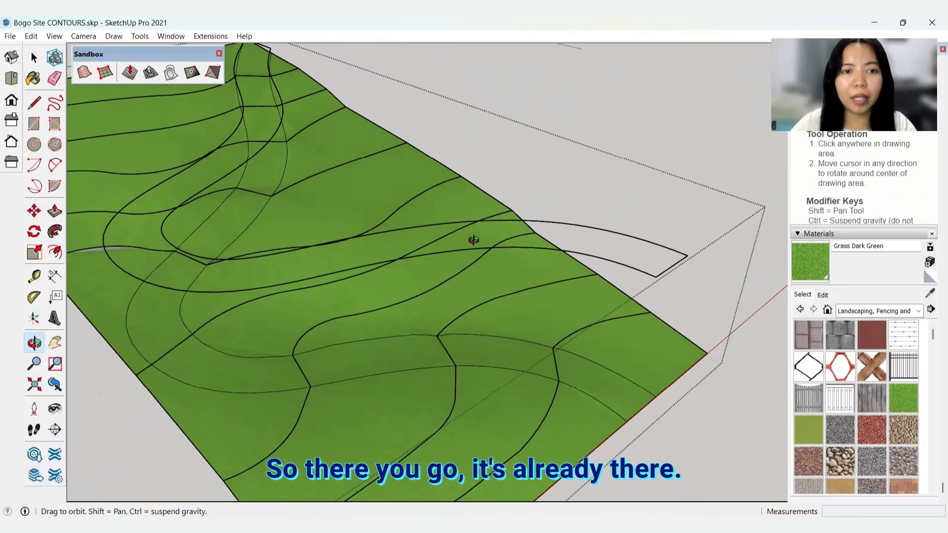
key("space")
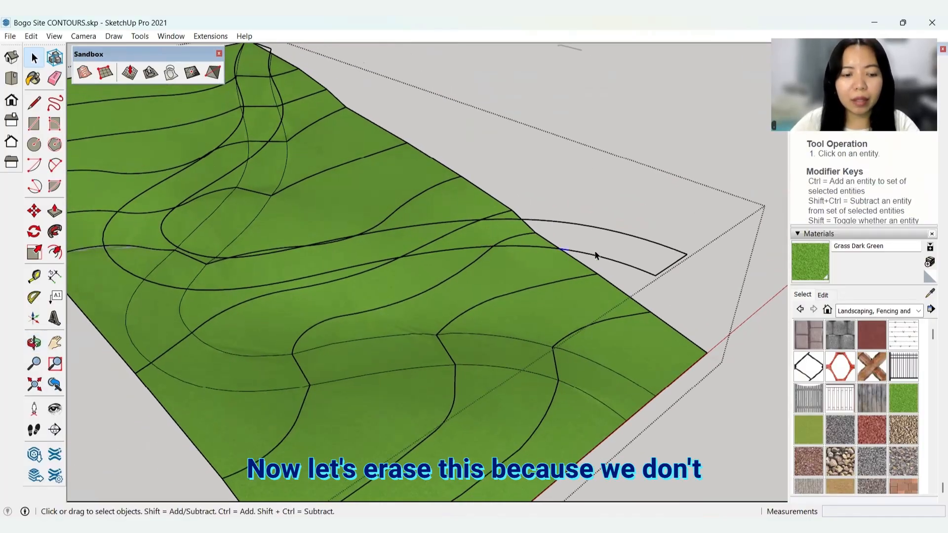
scroll(560, 258, "down", 3)
middle_click_drag(560, 258, 475, 216)
scroll(650, 165, "down", 2)
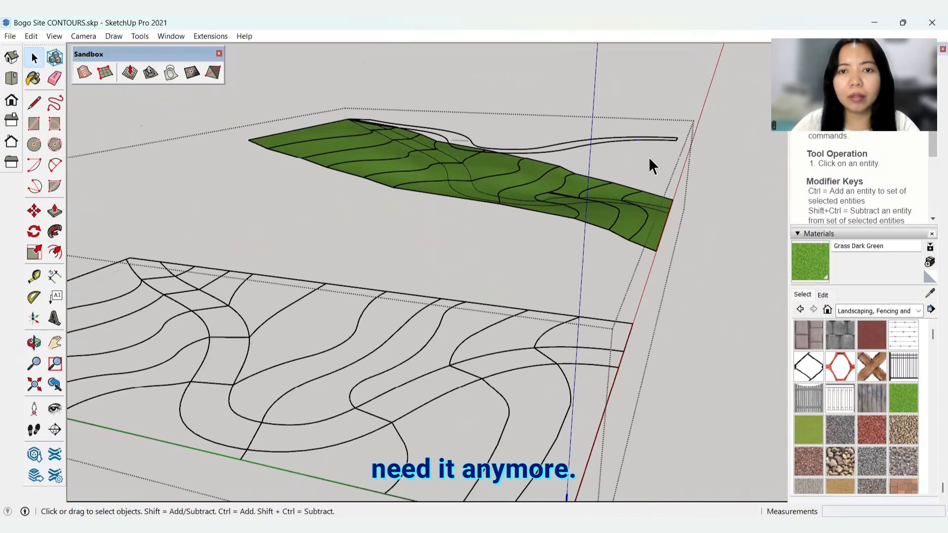
scroll(648, 156, "up", 3)
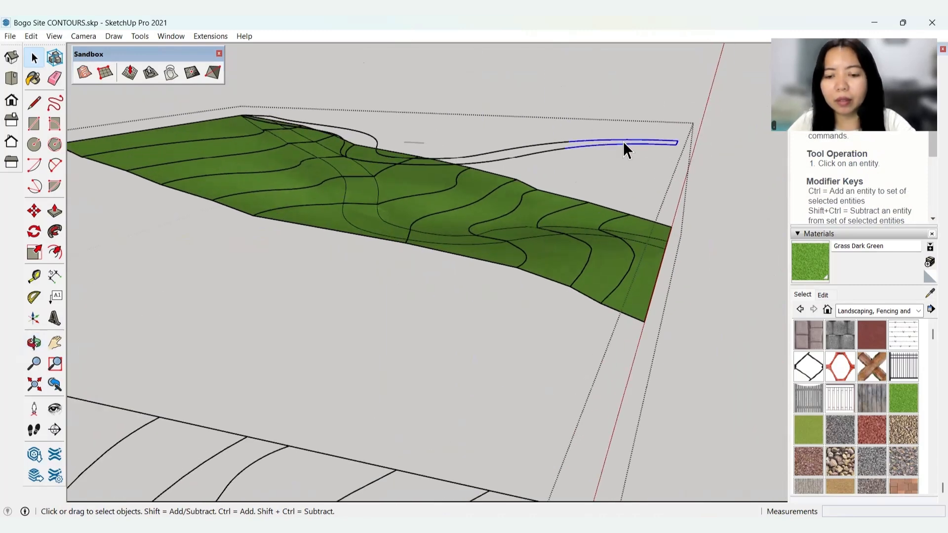
key("Delete")
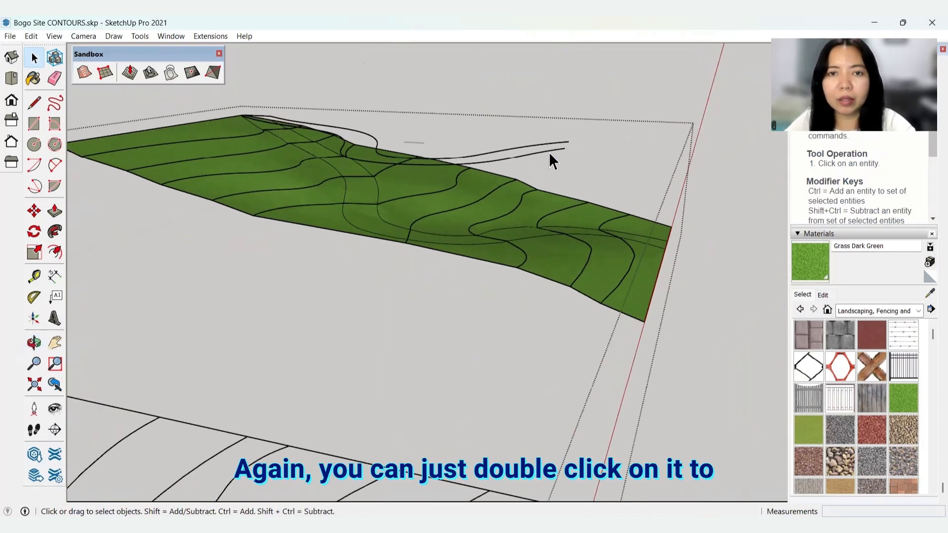
left_click(549, 149)
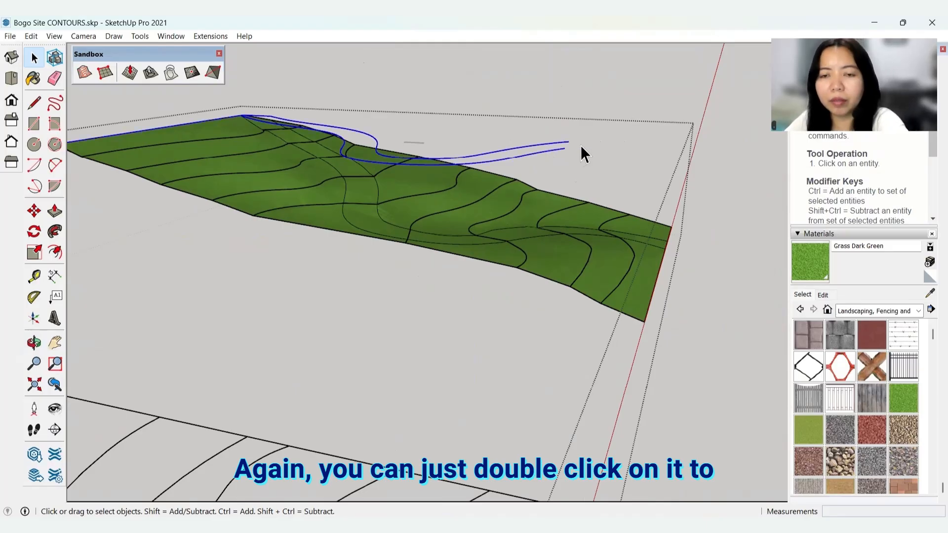
key("Delete")
Step: Close the site group and delete the stray short line left behind the terrain
middle_click_drag(576, 153, 511, 129)
left_click(523, 221)
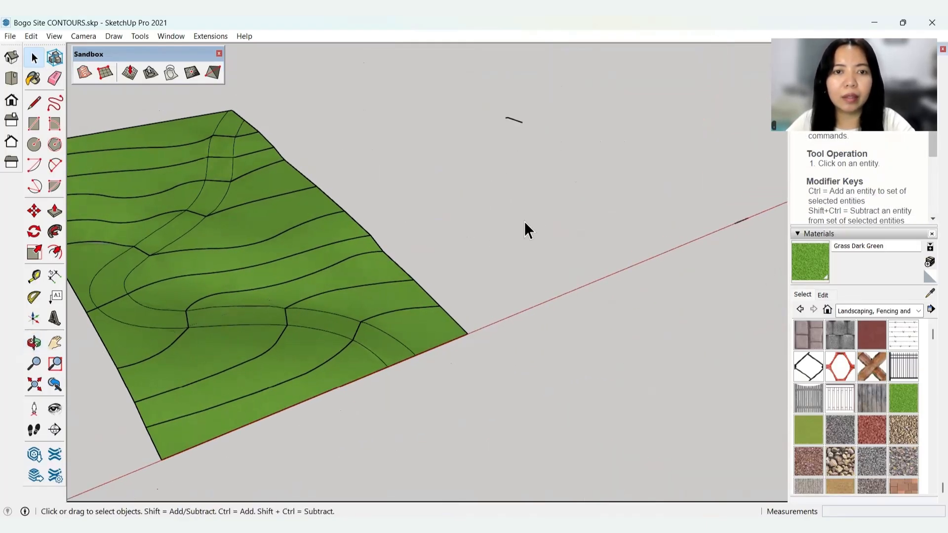
left_click(514, 119)
key("Delete")
scroll(586, 164, "down", 3)
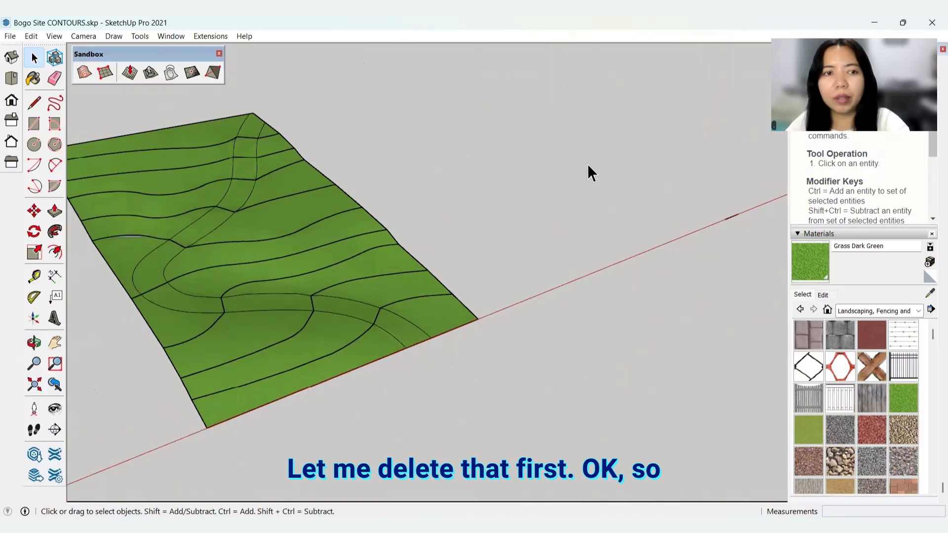
Step: Open the terrain group, paint the draped road surface with Groundcover Bark Chips, and close the group
middle_click_drag(370, 265, 215, 286)
scroll(252, 203, "up", 3)
middle_click_drag(253, 206, 493, 336)
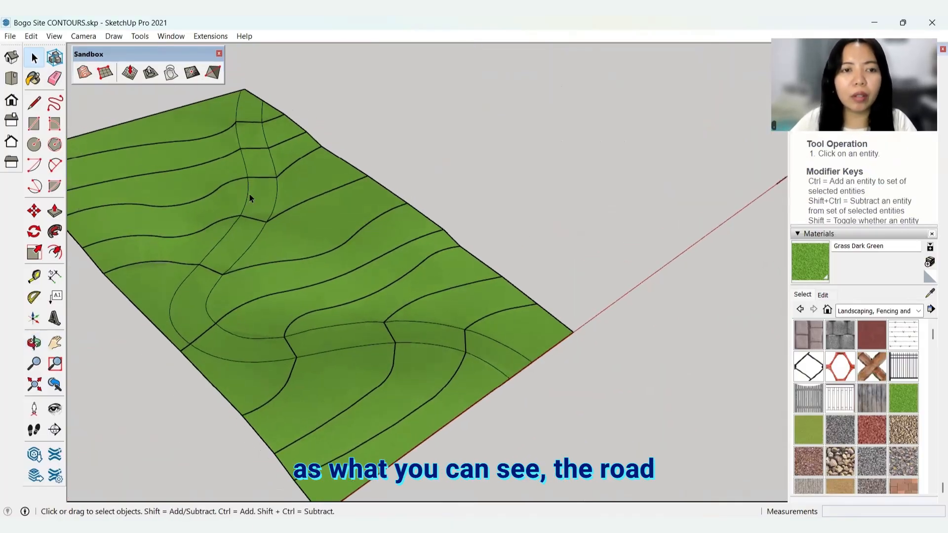
left_click(239, 242)
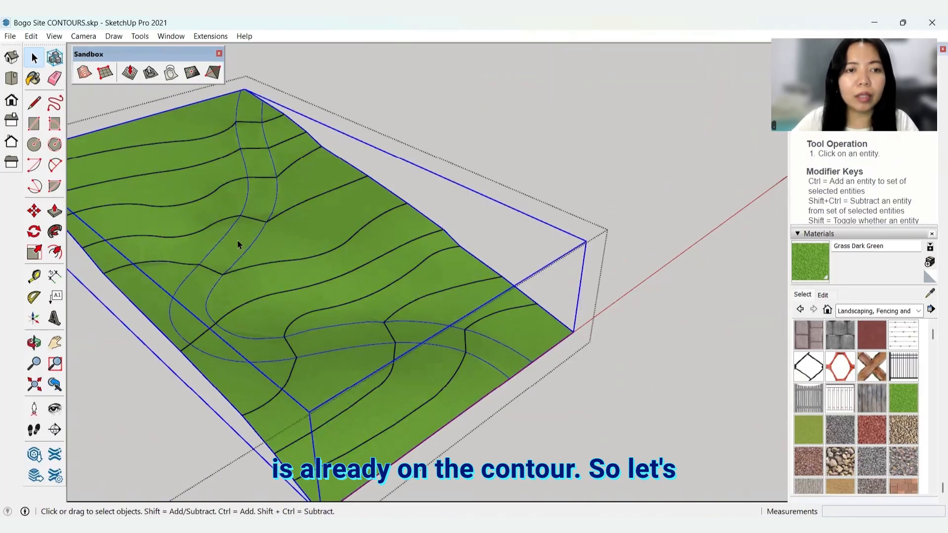
double_click(237, 239)
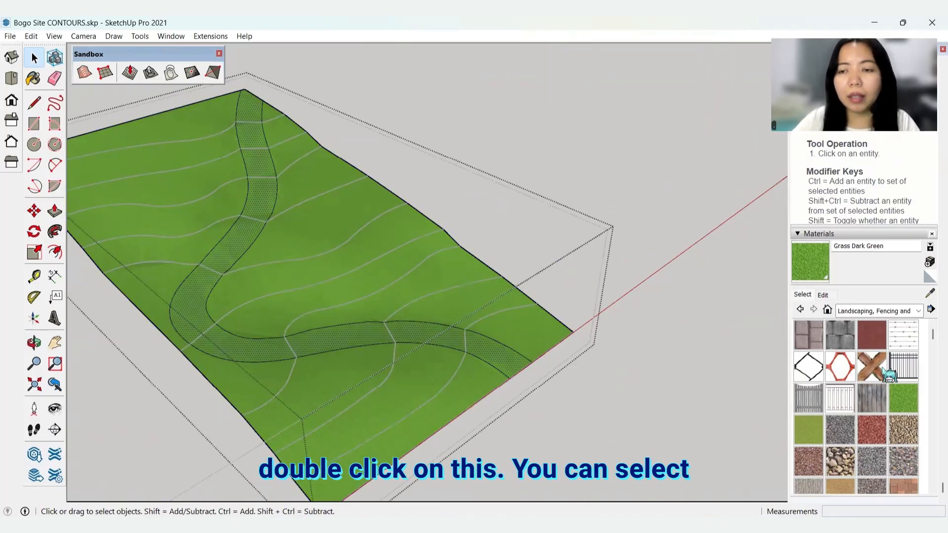
left_click(840, 429)
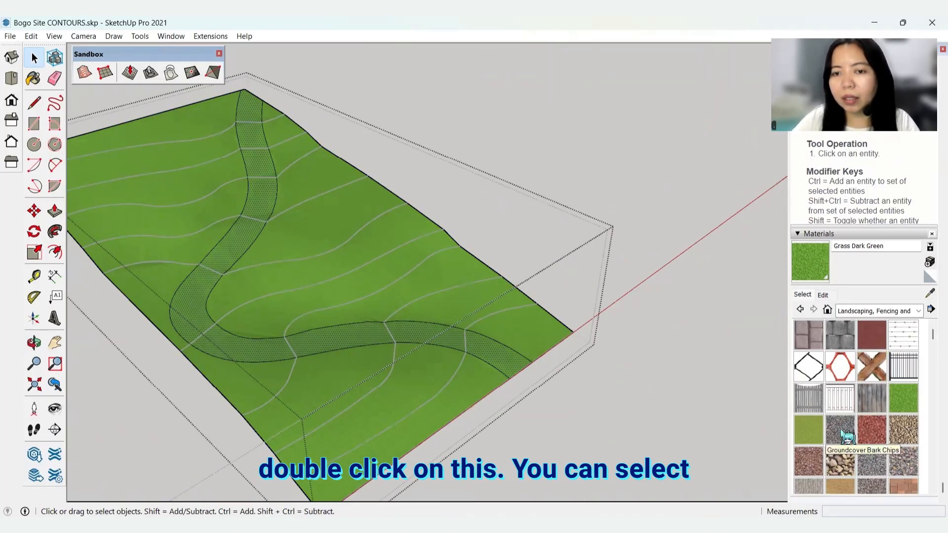
left_click(507, 357)
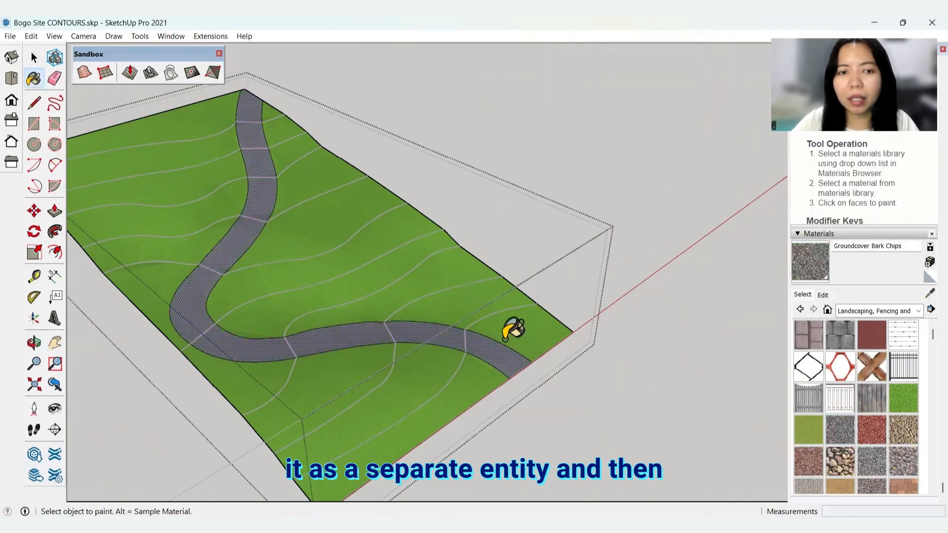
key("space")
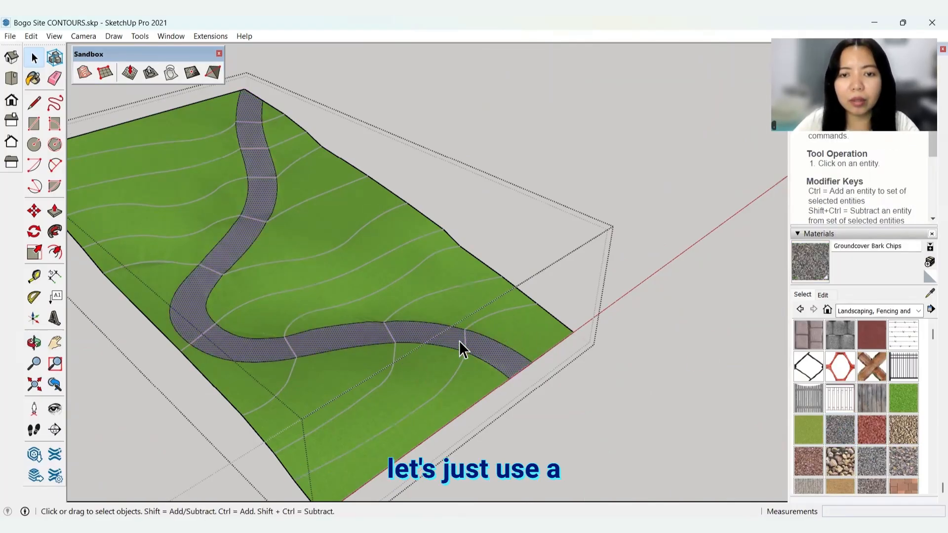
left_click(747, 322)
left_click(663, 299)
Step: Open the recent file Liloan Site 1 contours.skp, saving the changes to Bogo Site CONTOURS.skp
middle_click_drag(535, 323, 285, 141)
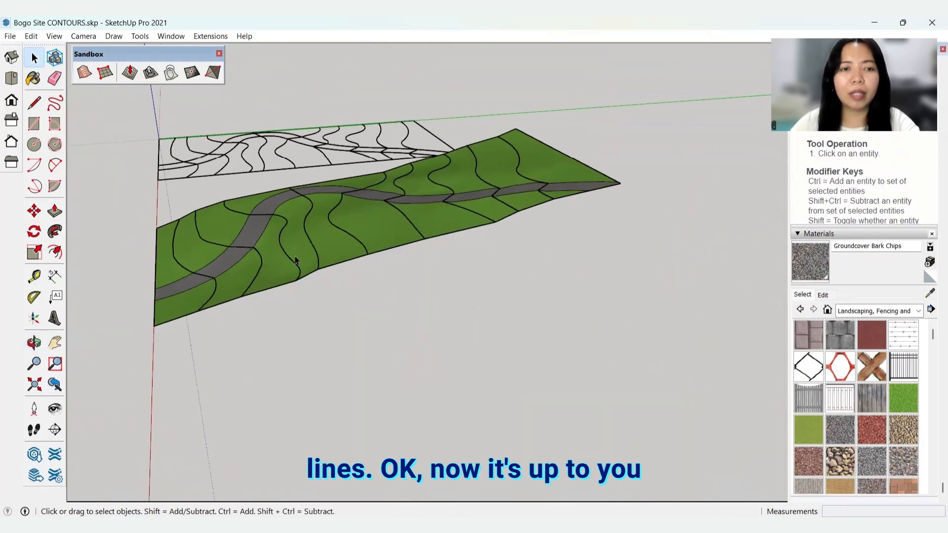
middle_click_drag(311, 229, 508, 114)
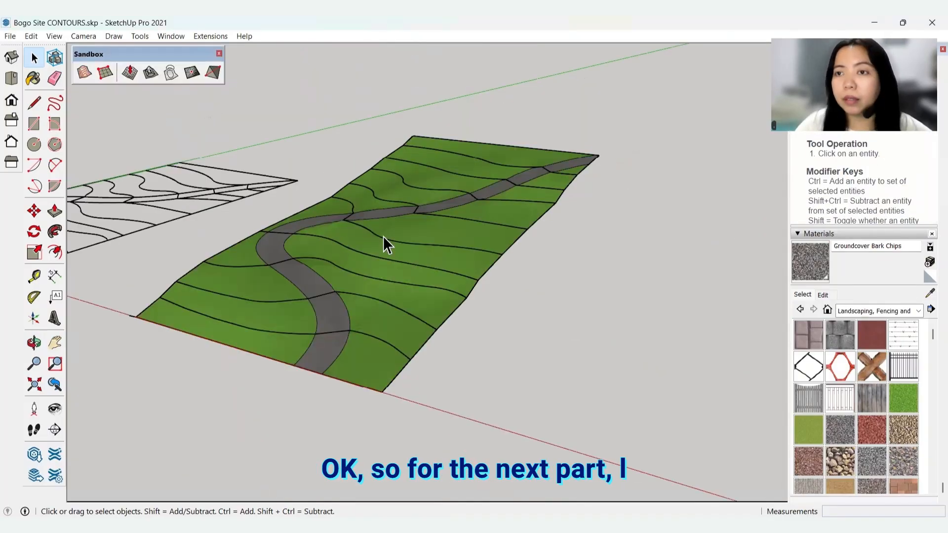
left_click(12, 37)
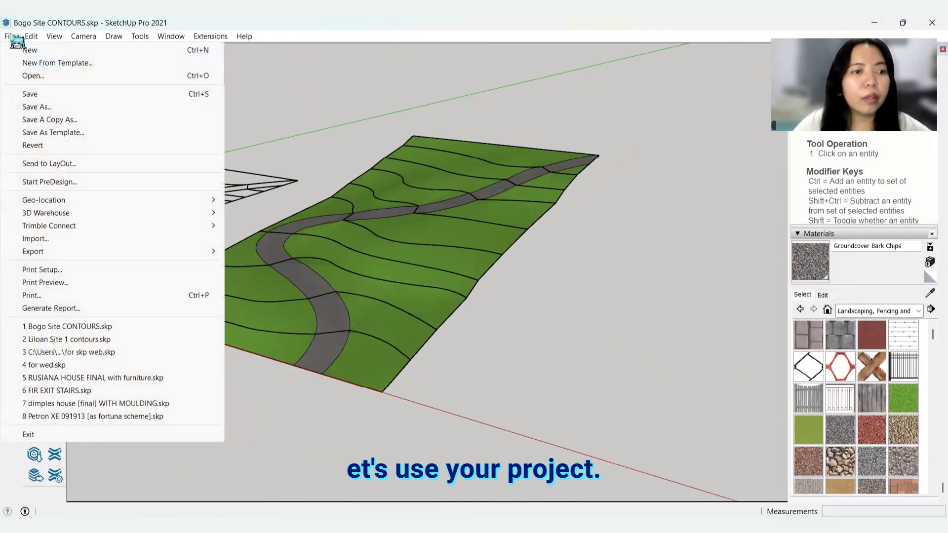
left_click(78, 339)
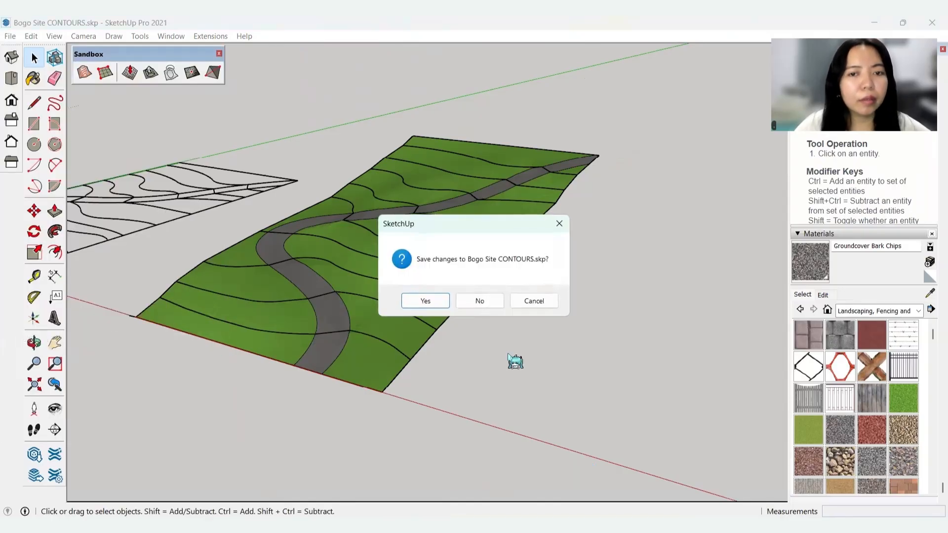
left_click(425, 299)
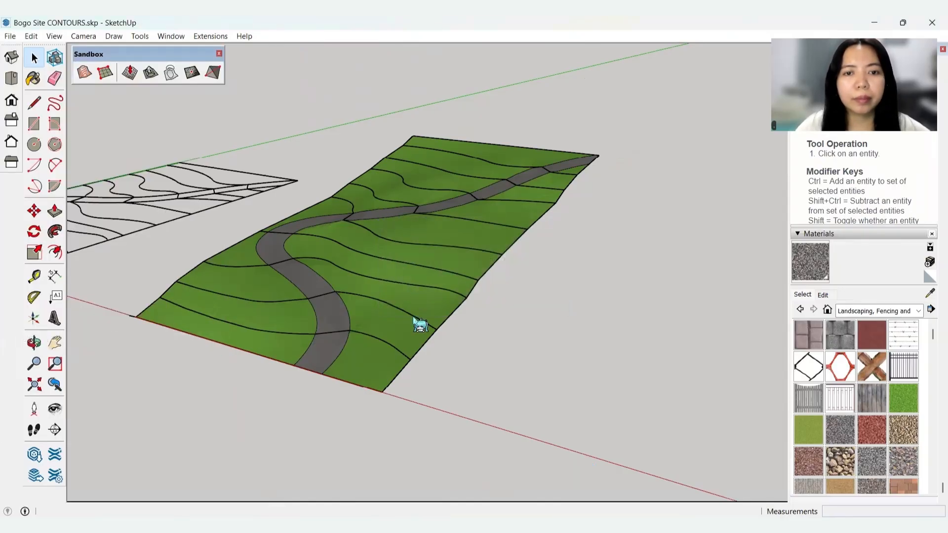
Step: Delete the old partly filled contour model standing beside the imported CAD plan
scroll(542, 311, "down", 2)
scroll(308, 275, "up", 2)
scroll(444, 296, "up", 4)
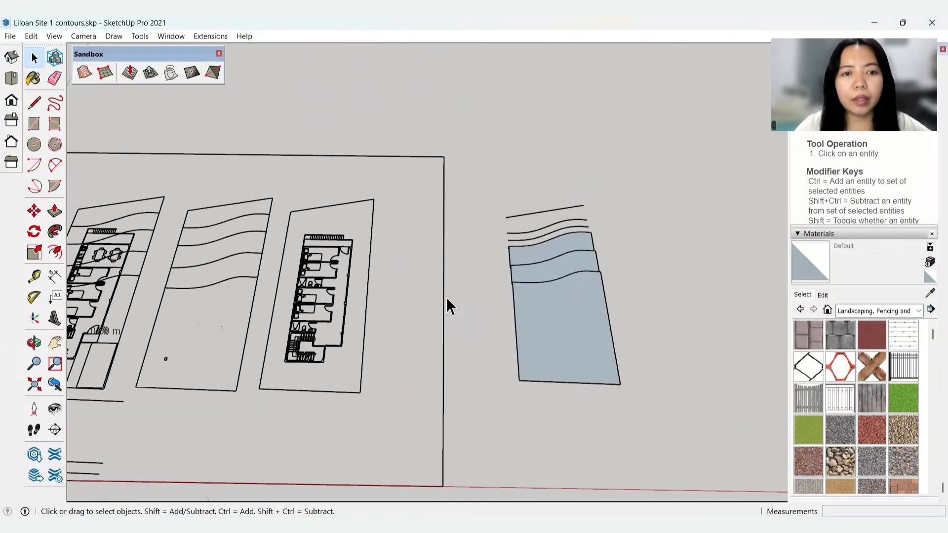
middle_click_drag(239, 286, 173, 277)
scroll(262, 276, "down", 2)
scroll(420, 244, "down", 1)
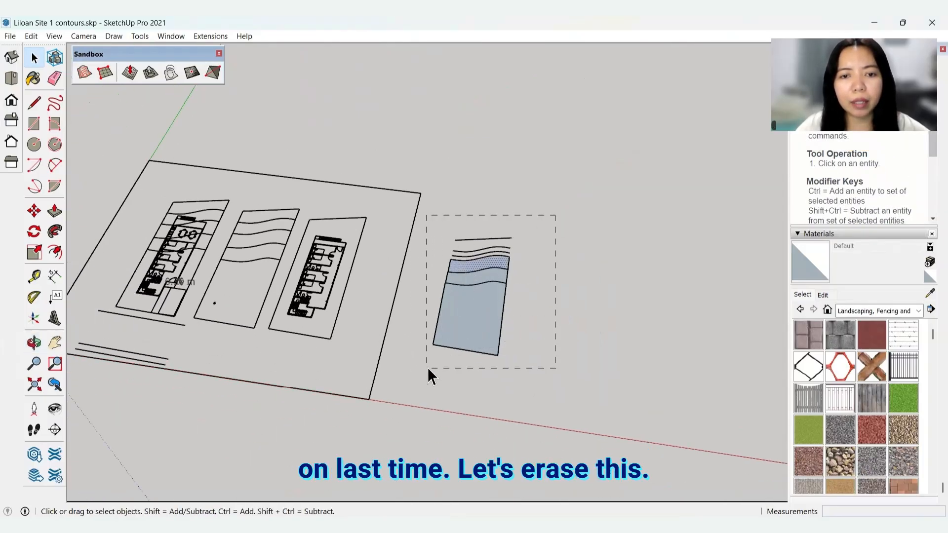
left_click(440, 354)
key("Delete")
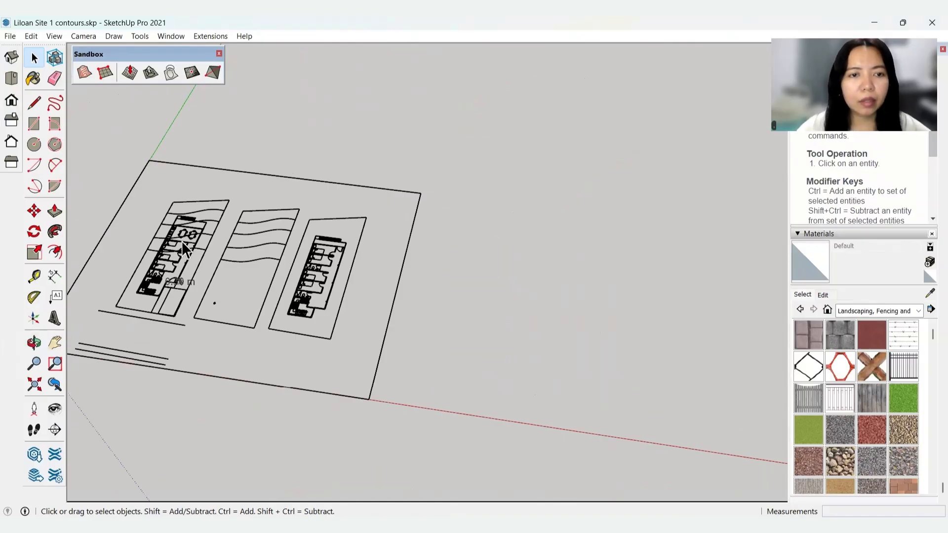
Step: Examine the imported CAD plan's three lots, the contour lines and the side facing the main road
scroll(198, 256, "up", 5)
middle_click_drag(197, 256, 513, 207)
scroll(513, 208, "down", 1)
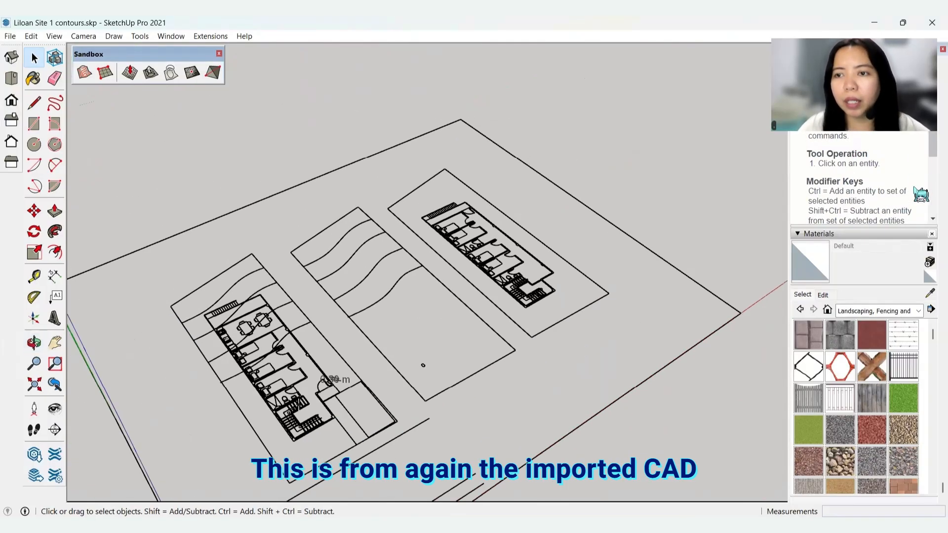
scroll(534, 191, "down", 3)
scroll(453, 275, "up", 6)
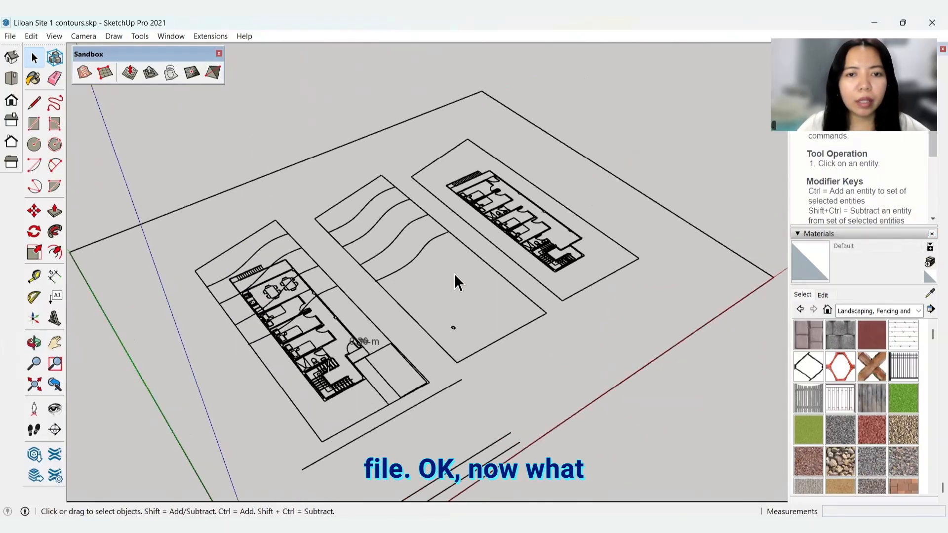
middle_click_drag(608, 262, 615, 223)
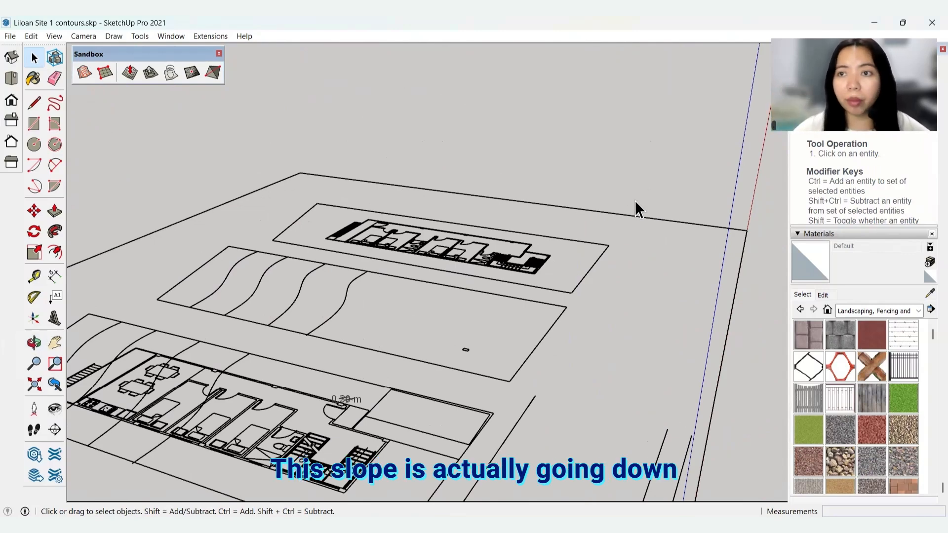
middle_click_drag(532, 221, 412, 292)
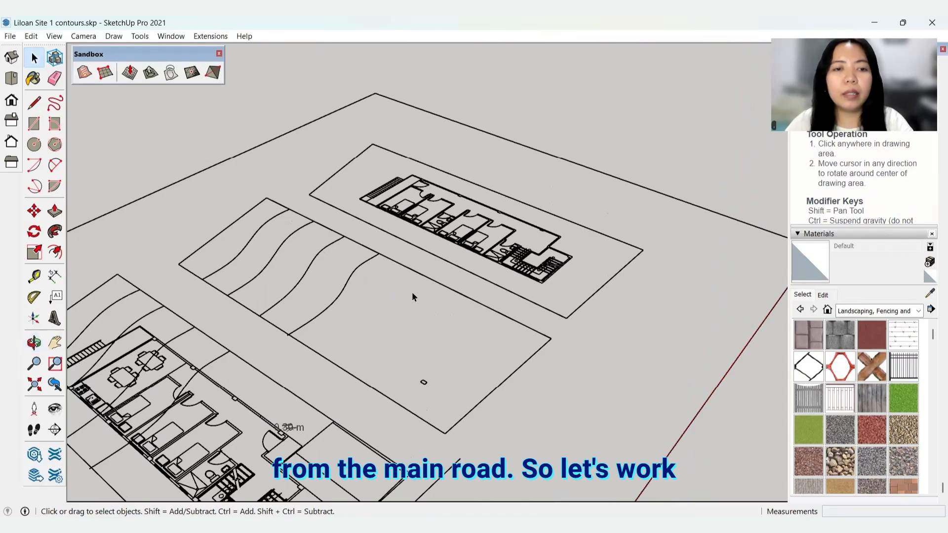
double_click(506, 268)
scroll(461, 193, "down", 4)
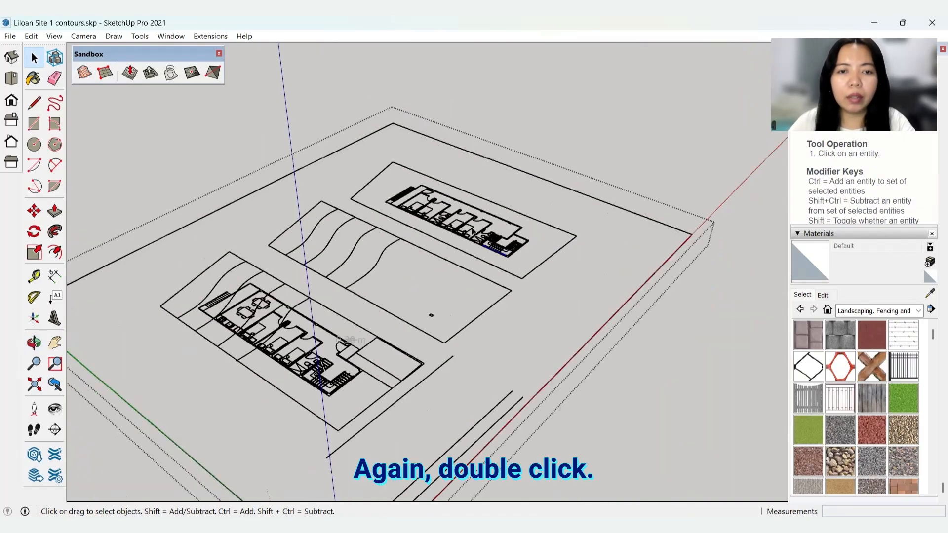
middle_click_drag(460, 246, 469, 272)
scroll(470, 275, "up", 3)
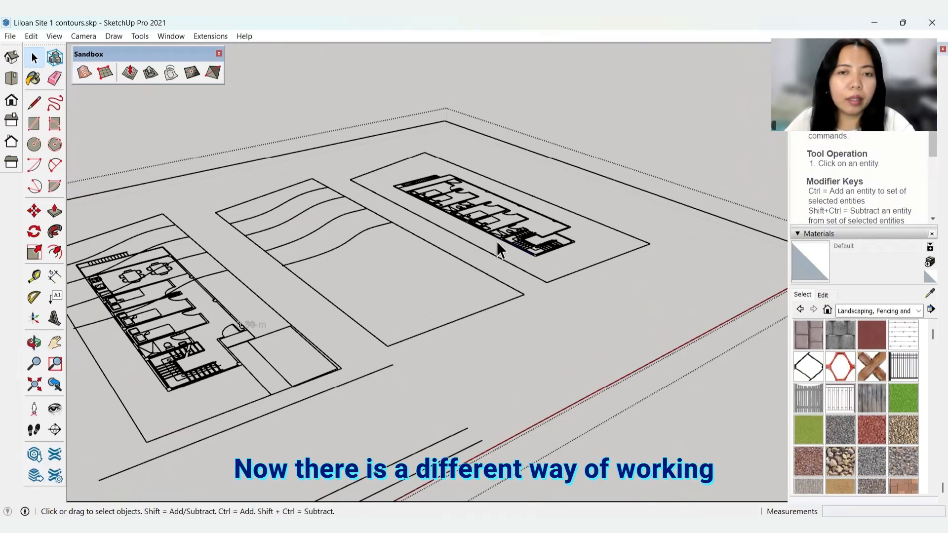
middle_click_drag(496, 241, 273, 346)
scroll(314, 269, "down", 4)
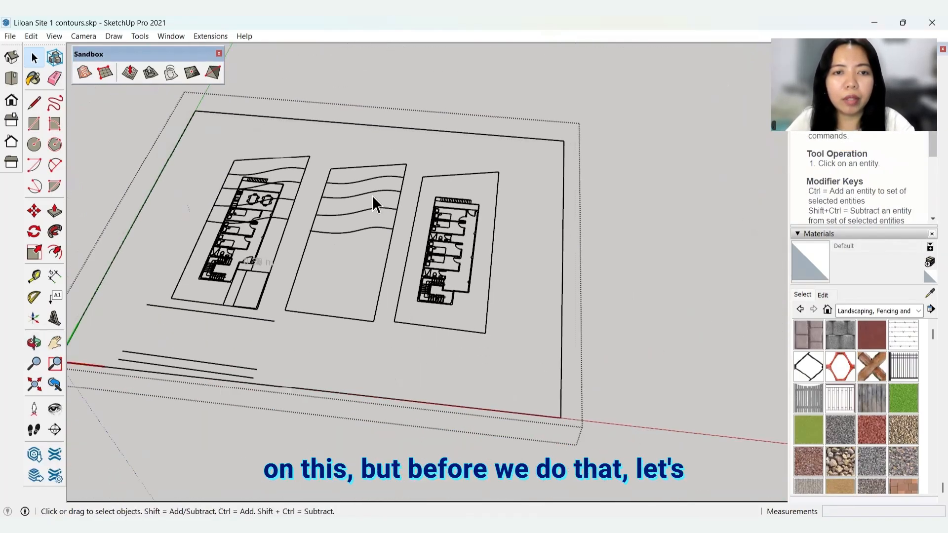
middle_click_drag(374, 203, 320, 178)
scroll(319, 174, "down", 3)
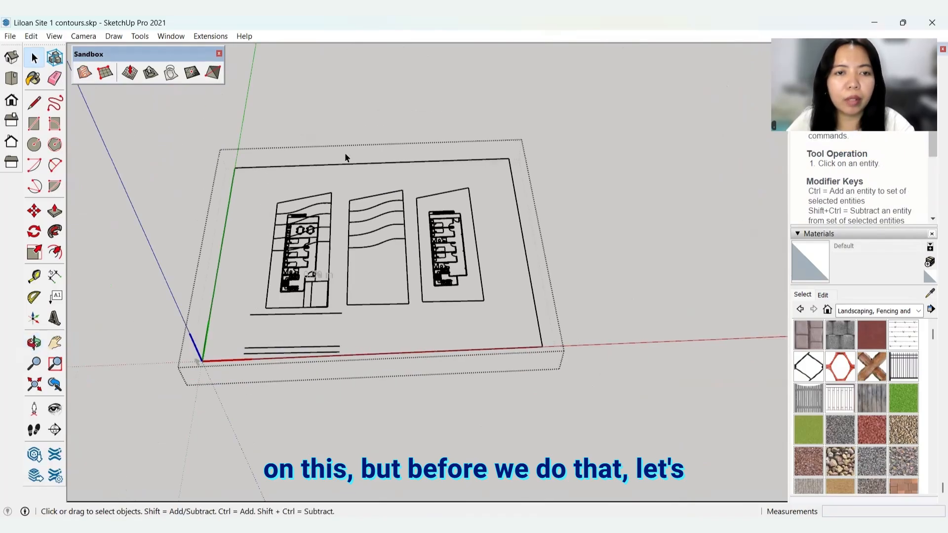
left_click_drag(273, 310, 212, 415)
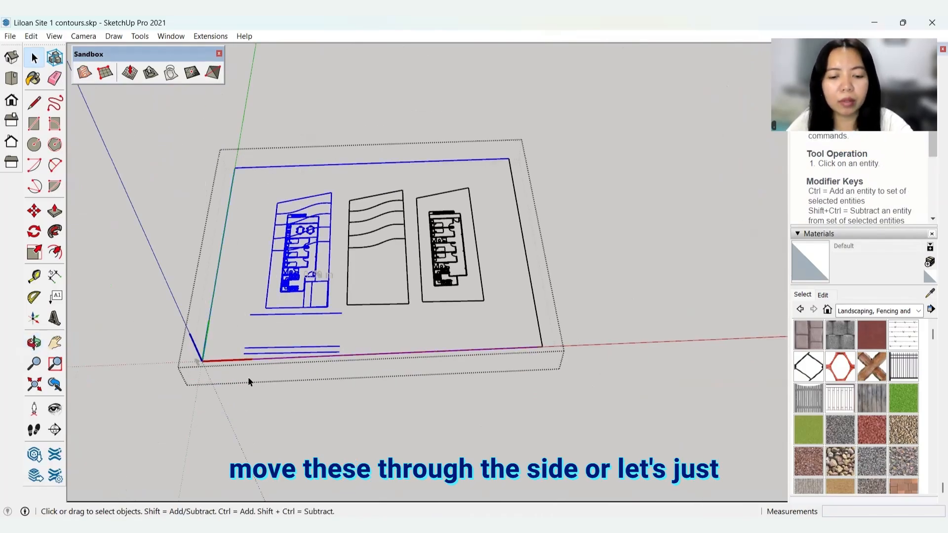
key("Escape")
Step: Copy the middle lot's outline and contour lines from inside the CAD component and paste them beside the plan
scroll(402, 191, "up", 1)
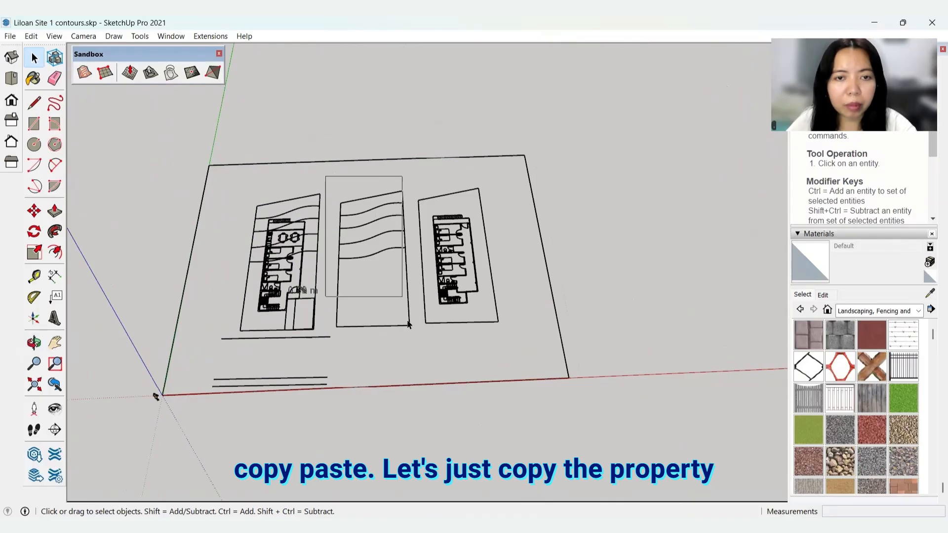
left_click_drag(413, 343, 361, 218)
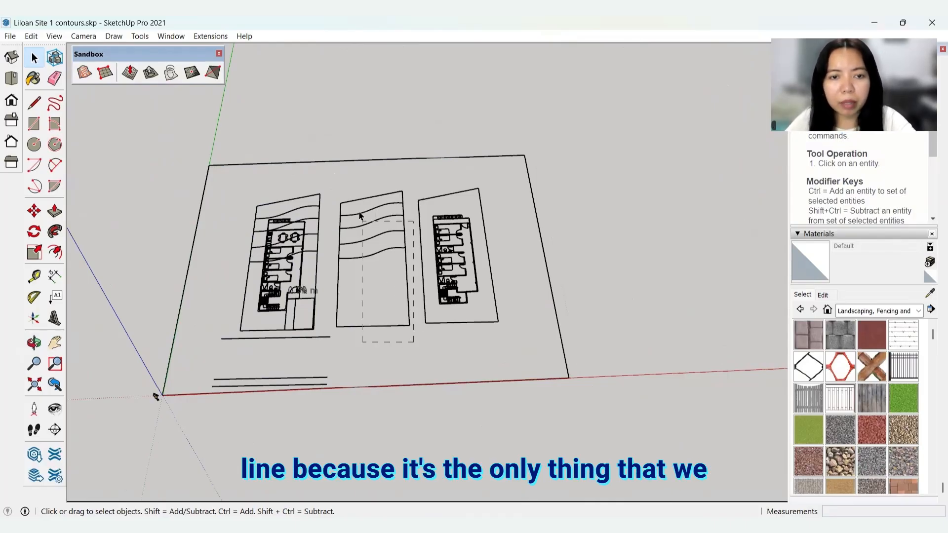
left_click_drag(334, 182, 337, 195)
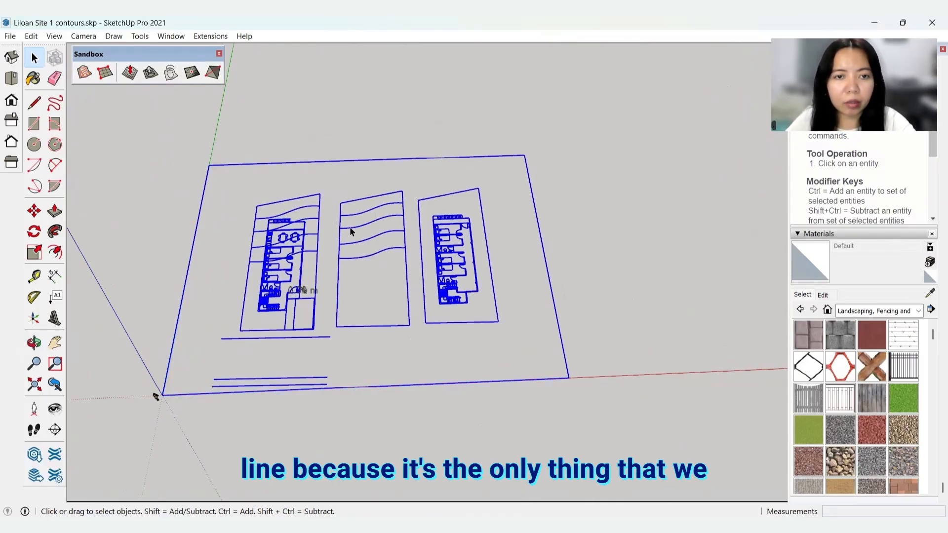
key("ctrl+g")
left_click_drag(352, 307, 335, 336)
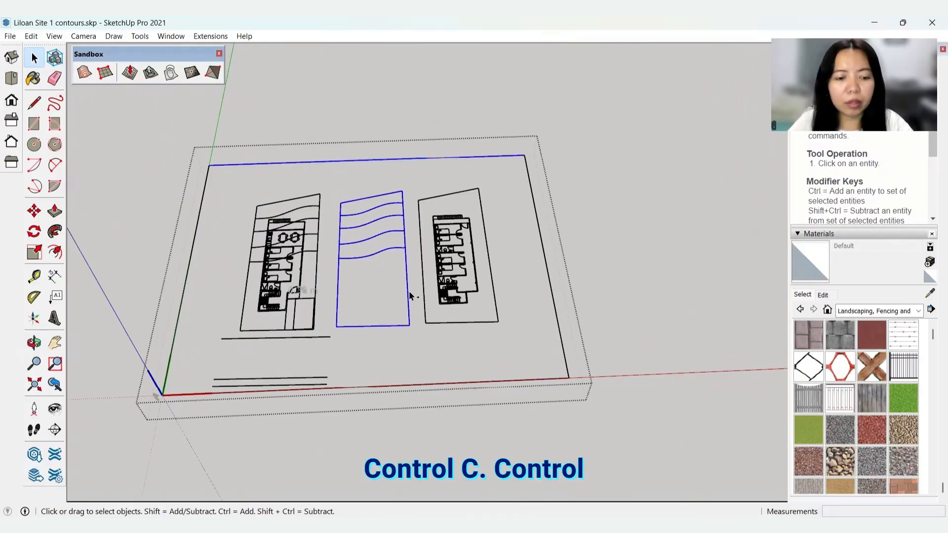
key("ctrl+c")
key("ctrl+v")
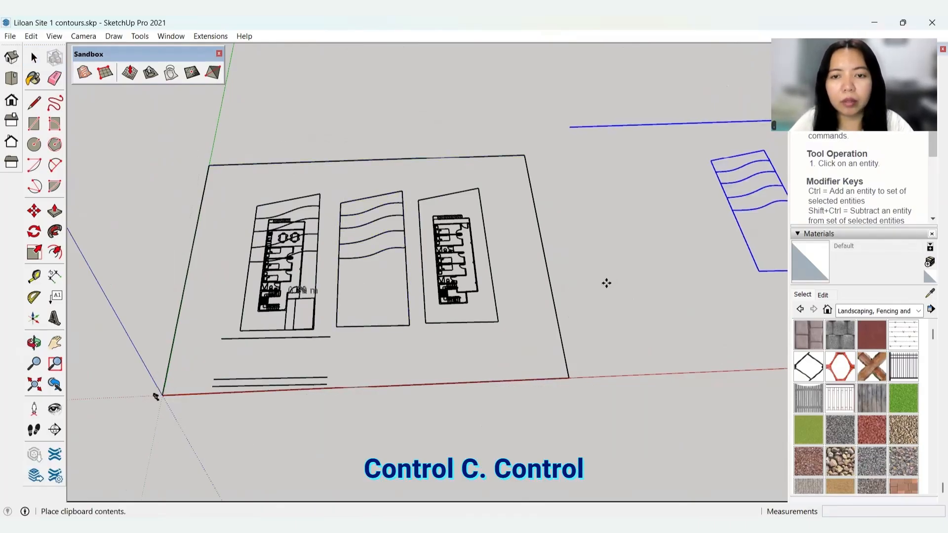
left_click(498, 321)
key("space")
Step: Hide the original imported CAD plan component, leaving the pasted lot in view
left_click(445, 294)
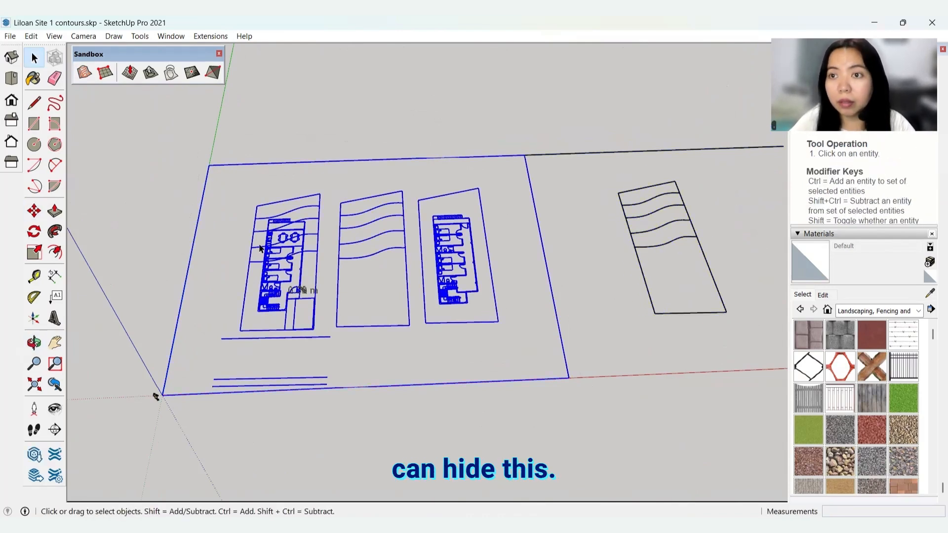
right_click(446, 289)
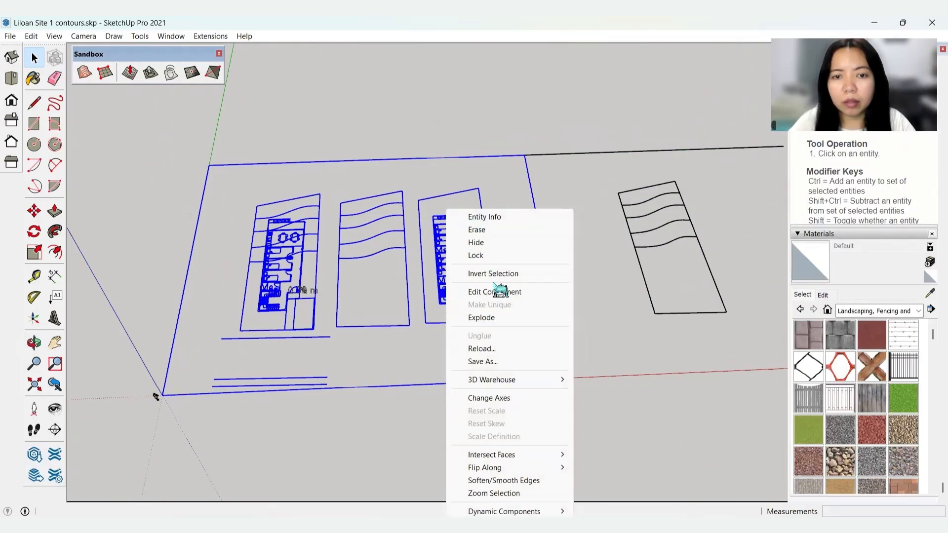
left_click(476, 242)
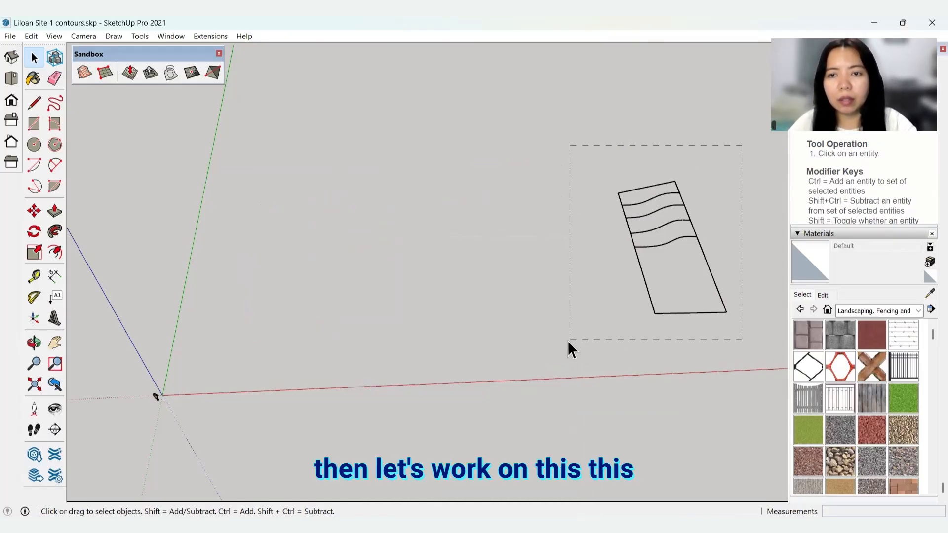
Step: Move the copied lot outline with its contour lines about 55 m toward the origin
key("m")
left_click(725, 312)
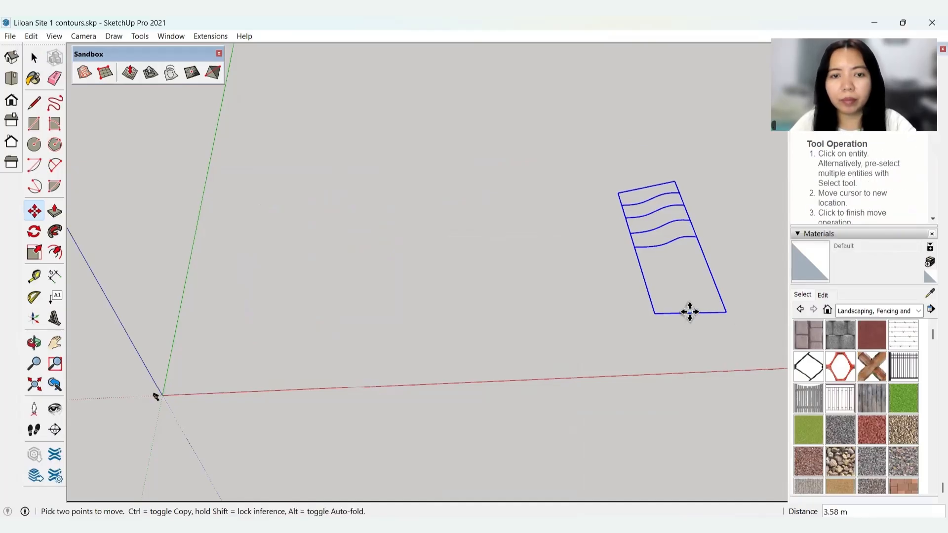
left_click(305, 355)
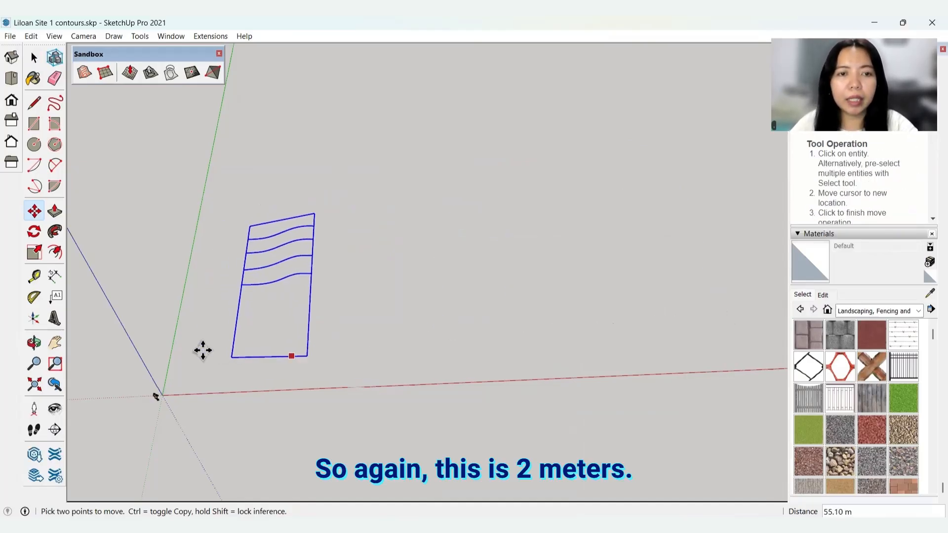
middle_click_drag(201, 349, 227, 328)
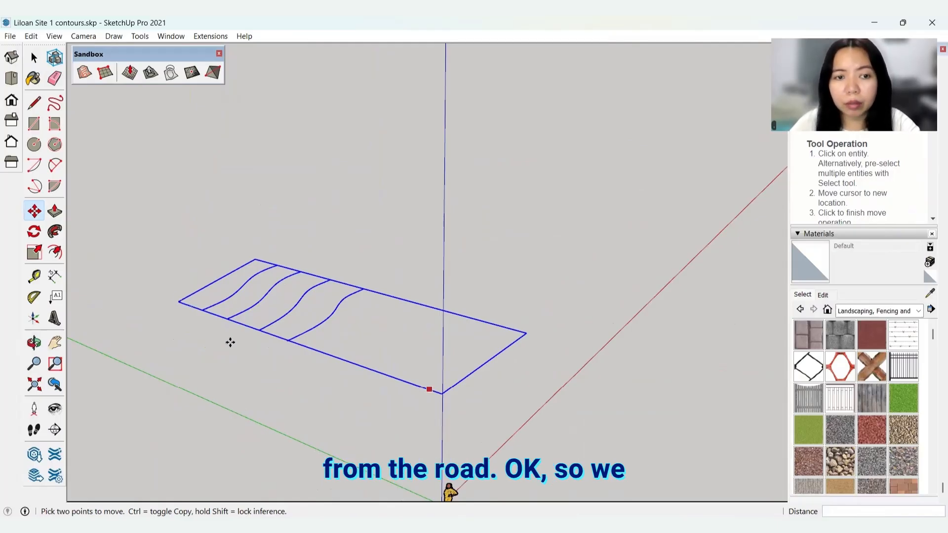
key("space")
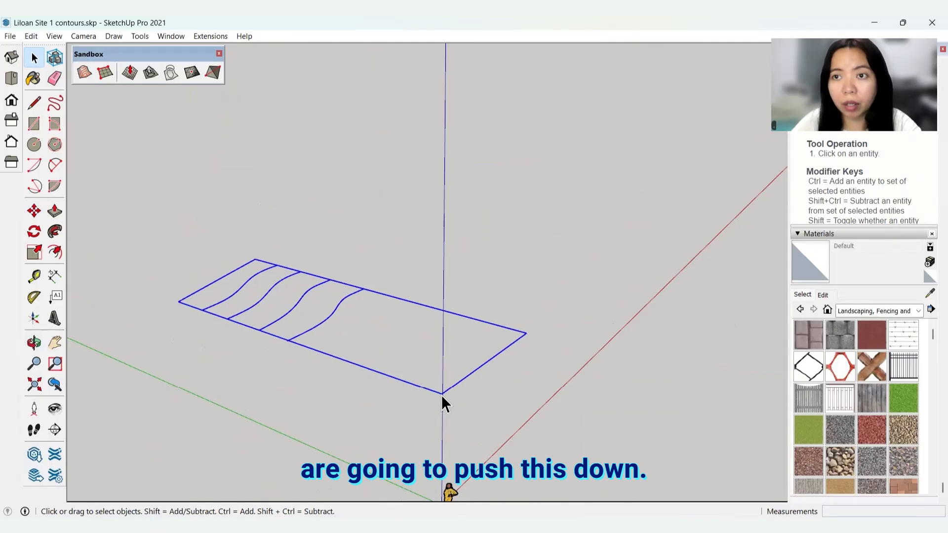
Step: Trace the lot's long edge from corner to corner with a line so the outline and contour strips fill with faces
middle_click_drag(295, 323, 425, 348)
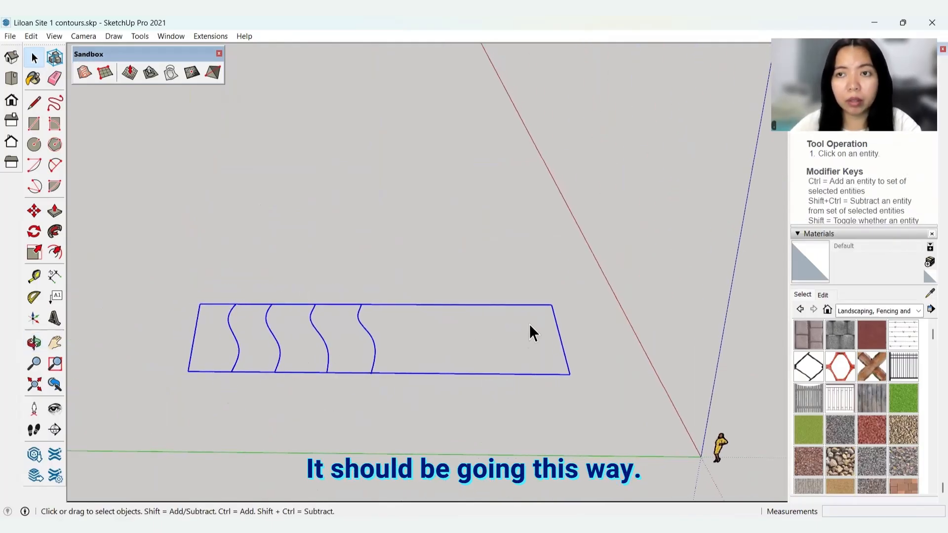
mouse_move(482, 355)
middle_mouse_down()
mouse_move(486, 360)
mouse_move(422, 393)
middle_mouse_up()
key("l")
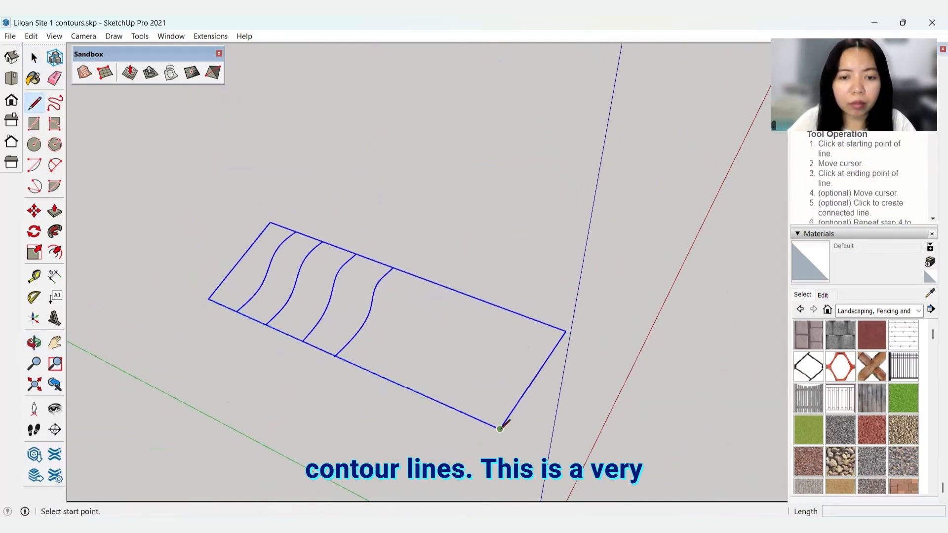
left_click(500, 428)
left_click(209, 298)
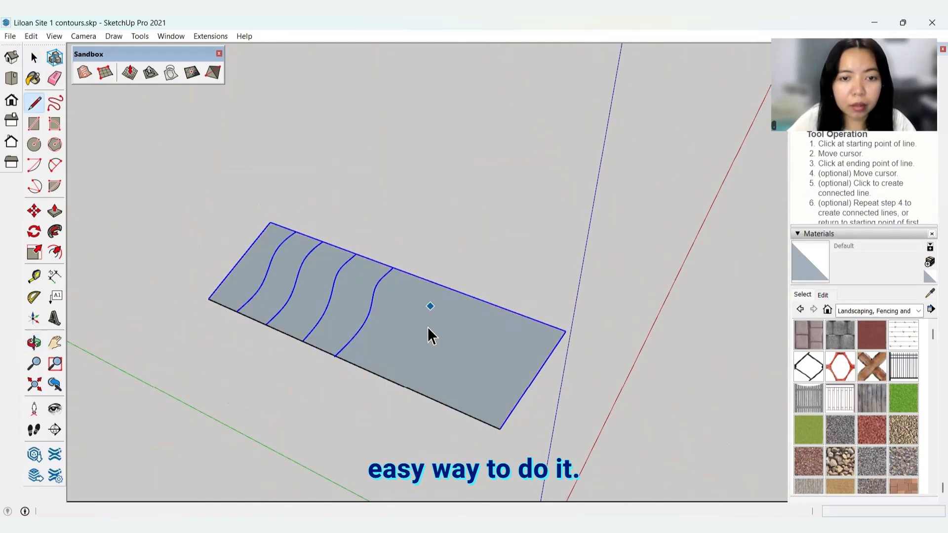
Step: Check that the contour strips are closed by selecting their faces and examining where the contour lines meet the lot edge
key("space")
left_click(398, 332)
left_click(303, 303)
left_click(271, 288)
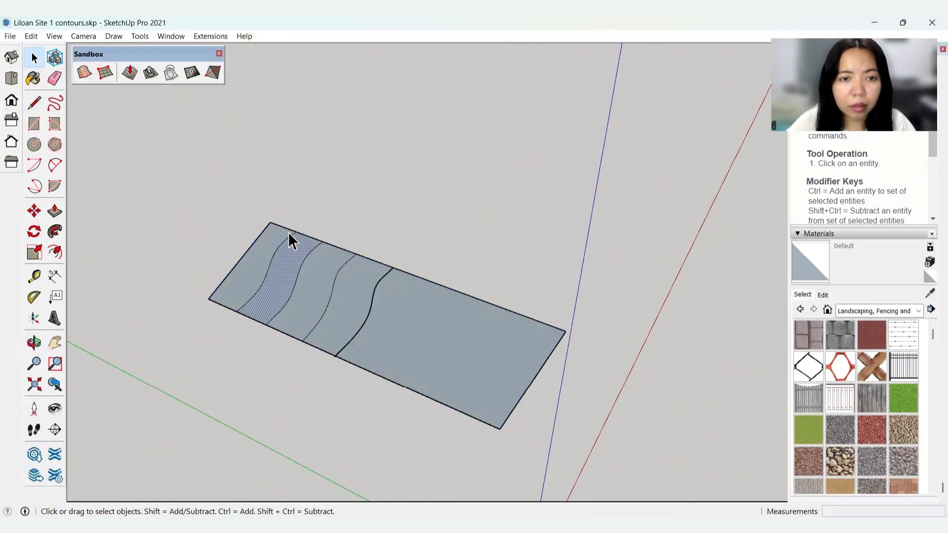
scroll(289, 235, "up", 5)
scroll(307, 245, "up", 2)
scroll(287, 266, "down", 3)
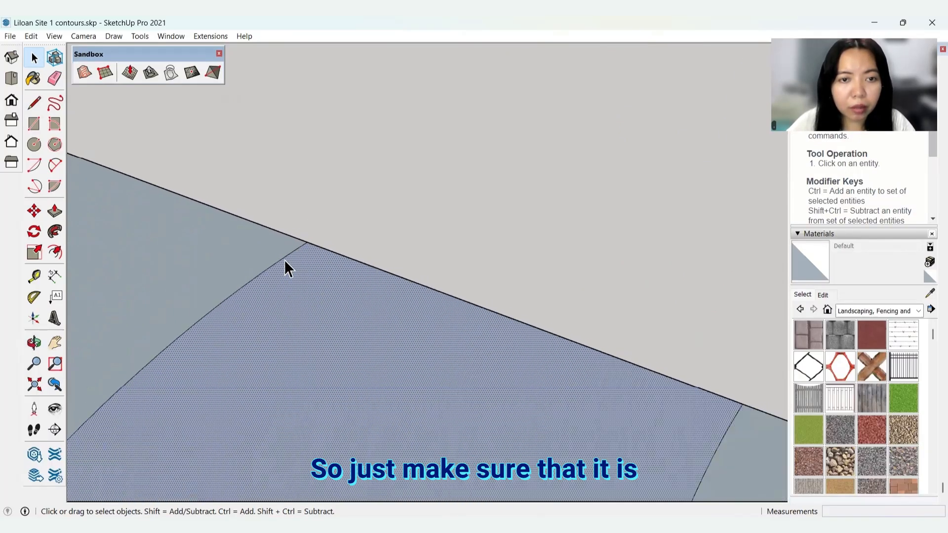
scroll(490, 330, "up", 3)
scroll(394, 322, "down", 4)
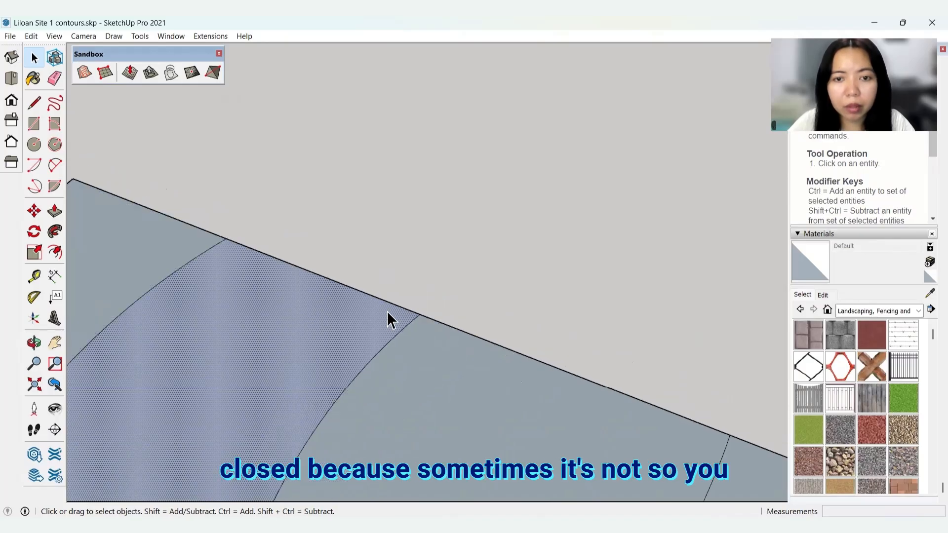
scroll(570, 395, "up", 4)
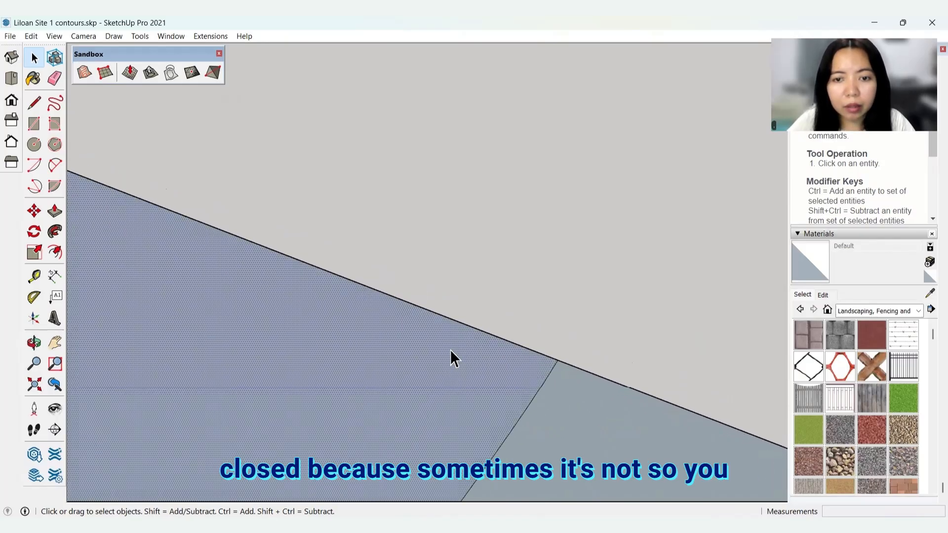
scroll(449, 348, "down", 4)
scroll(466, 351, "down", 3)
Step: Close the gap between the fourth contour line's end and the lot edge with a short line, separating the two faces
left_click(531, 383, "ctrl")
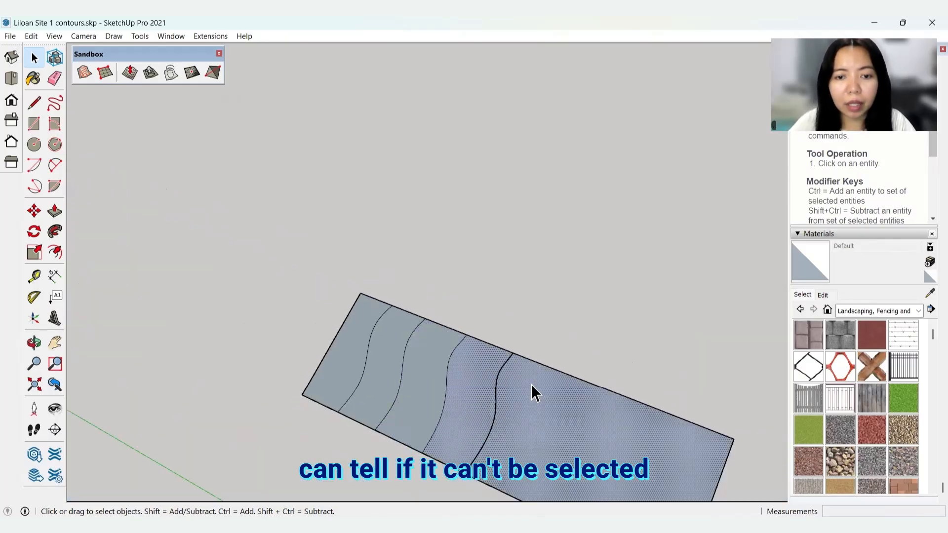
scroll(525, 449, "up", 3)
scroll(517, 284, "up", 4)
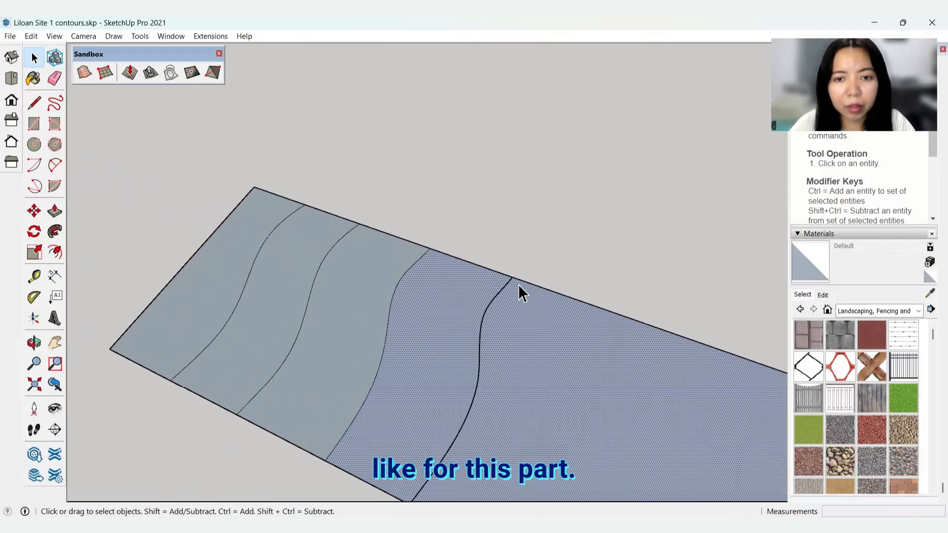
scroll(508, 274, "up", 4)
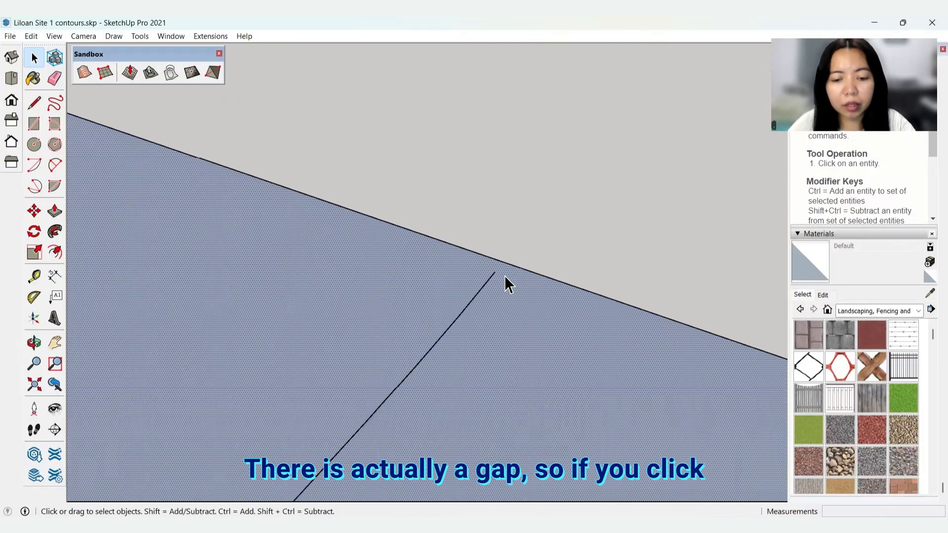
key("l")
scroll(522, 275, "down", 6)
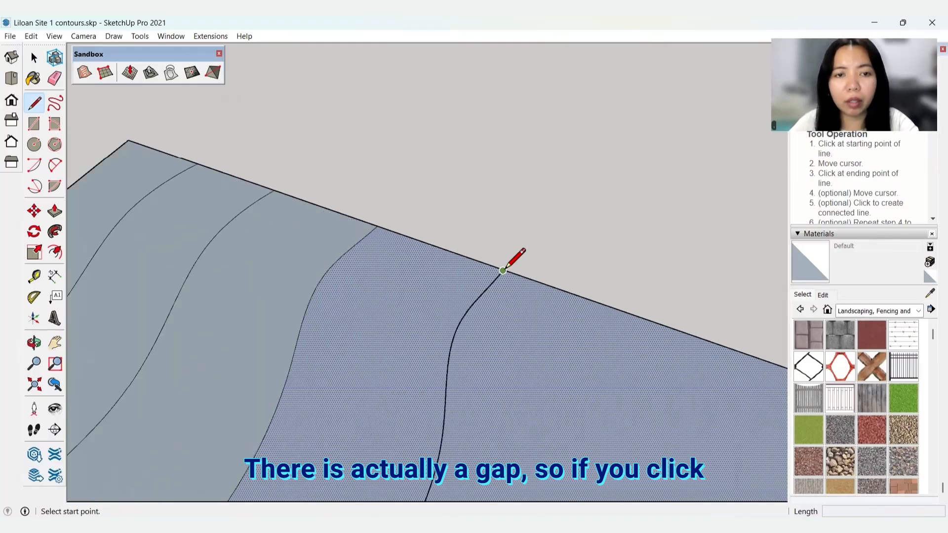
key("space")
scroll(523, 269, "up", 3)
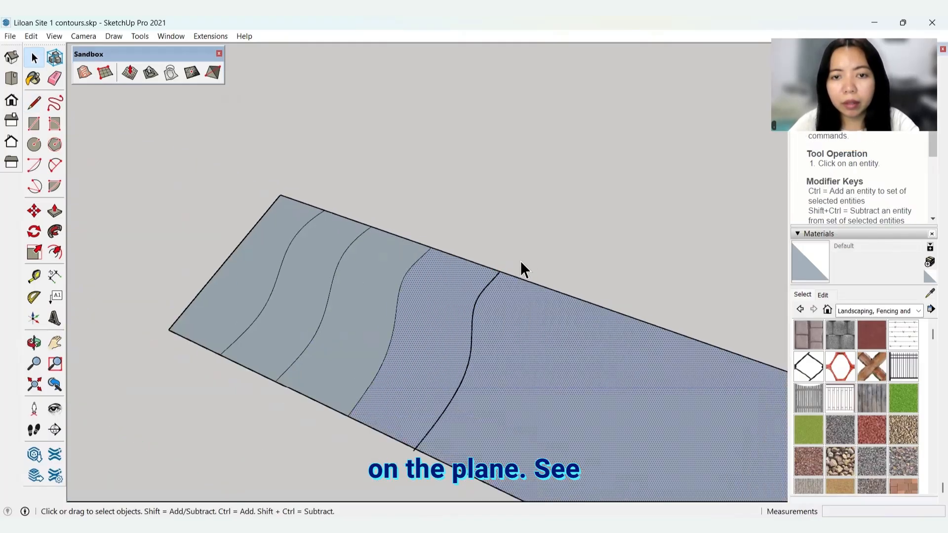
scroll(523, 294, "up", 5)
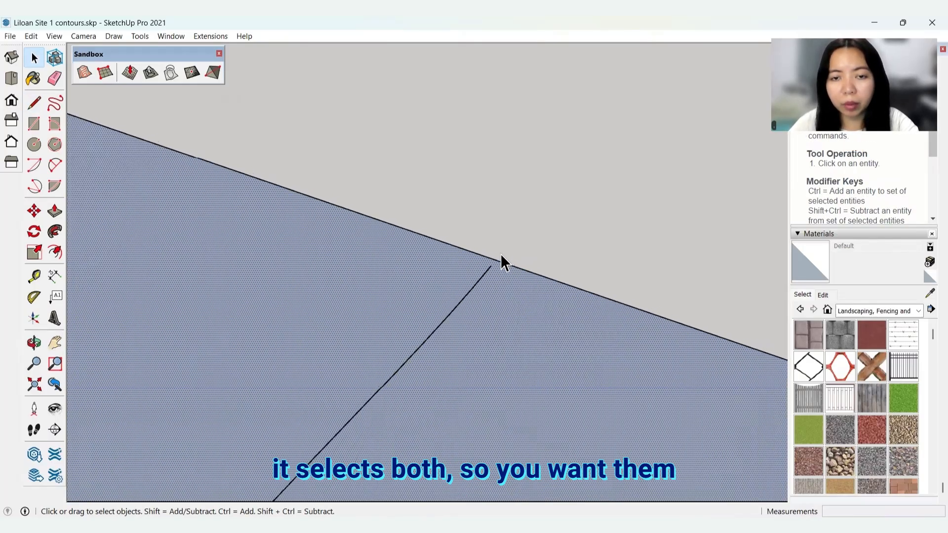
key("l")
left_click(491, 267)
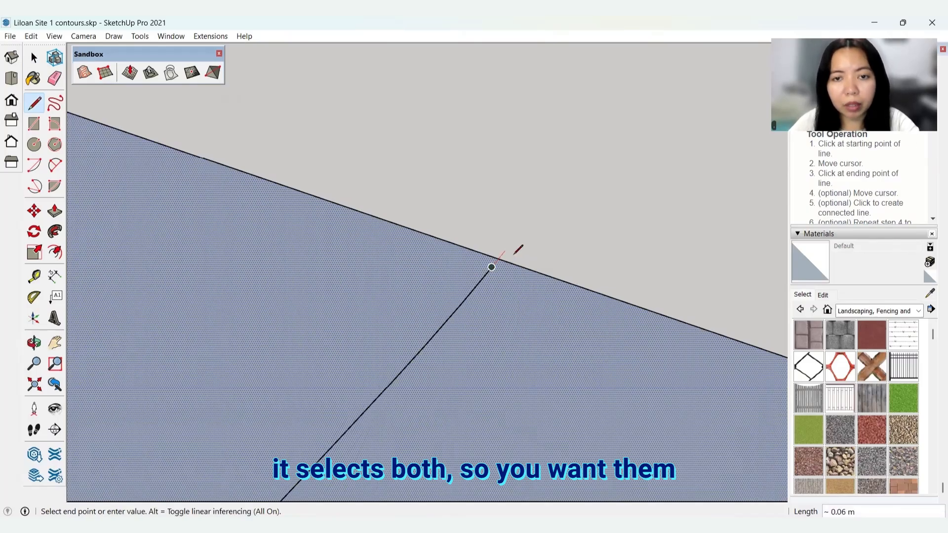
left_click(498, 258)
scroll(525, 254, "down", 5)
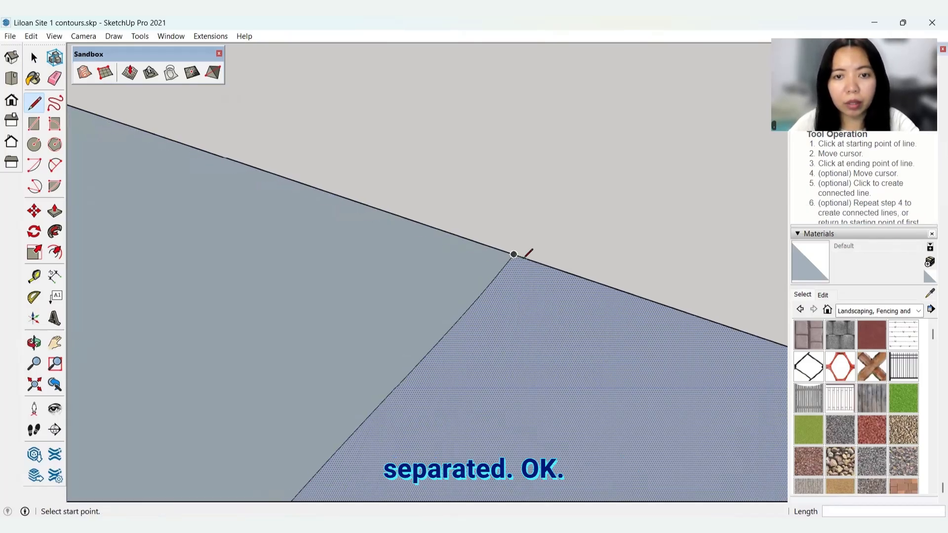
scroll(521, 258, "down", 4)
Step: Push the outermost contour strip at the lot's narrow end down 2 m
key("space")
middle_click_drag(548, 341, 644, 260)
scroll(663, 288, "up", 3)
left_click(244, 310)
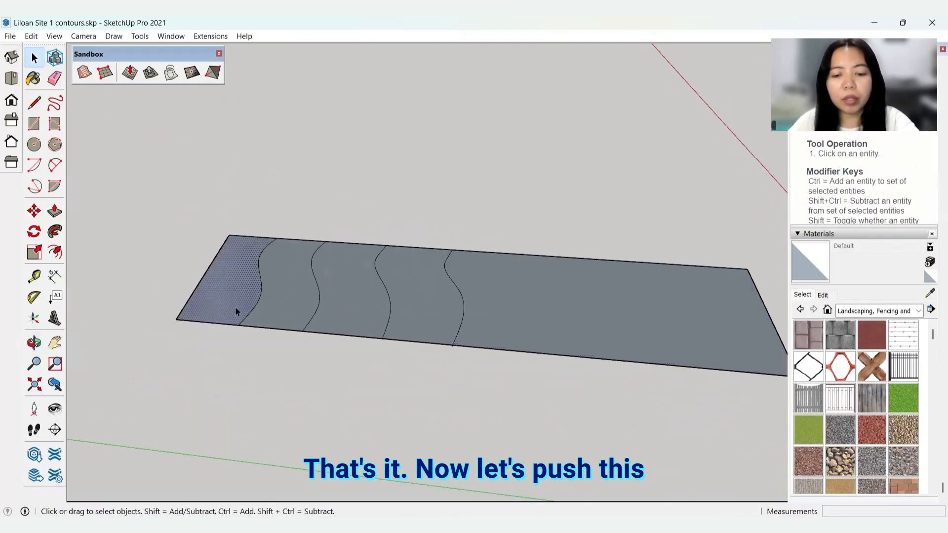
key("p")
left_click(201, 310)
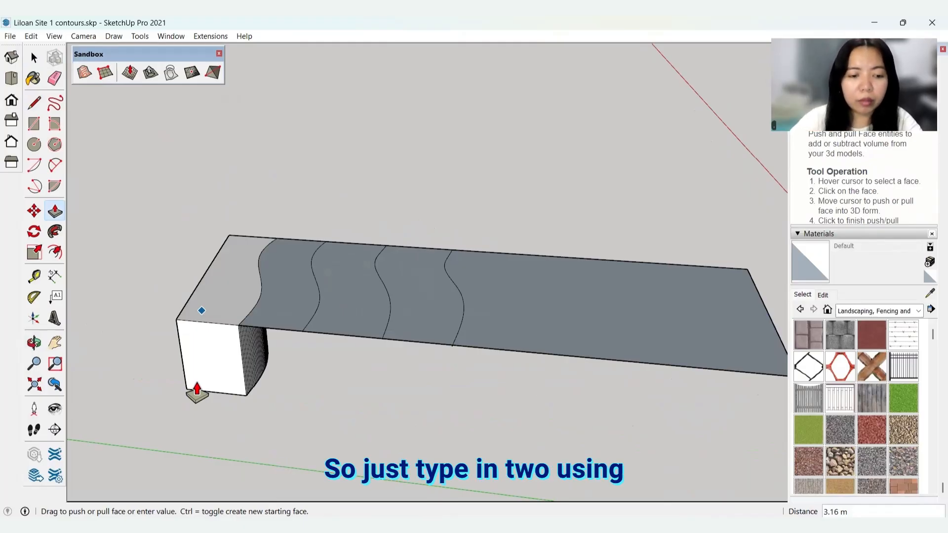
key("Return")
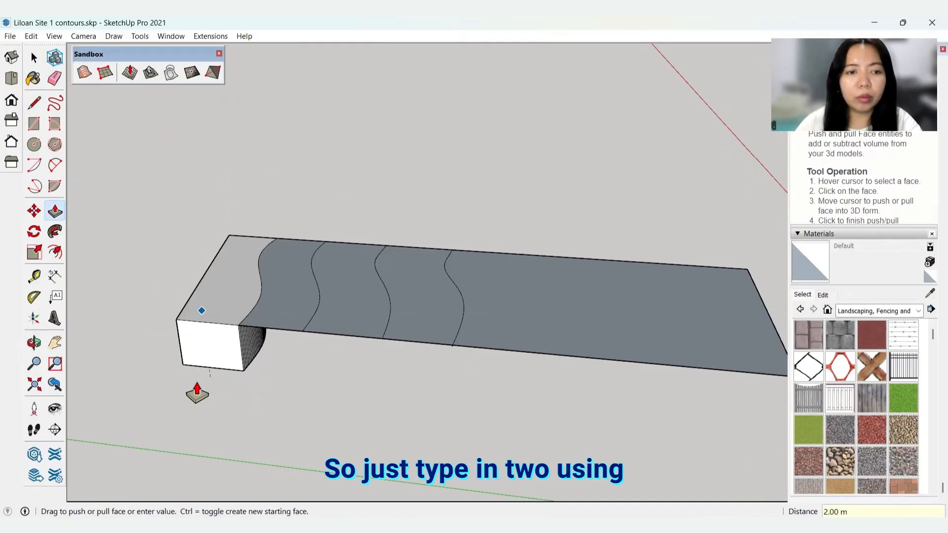
key("space")
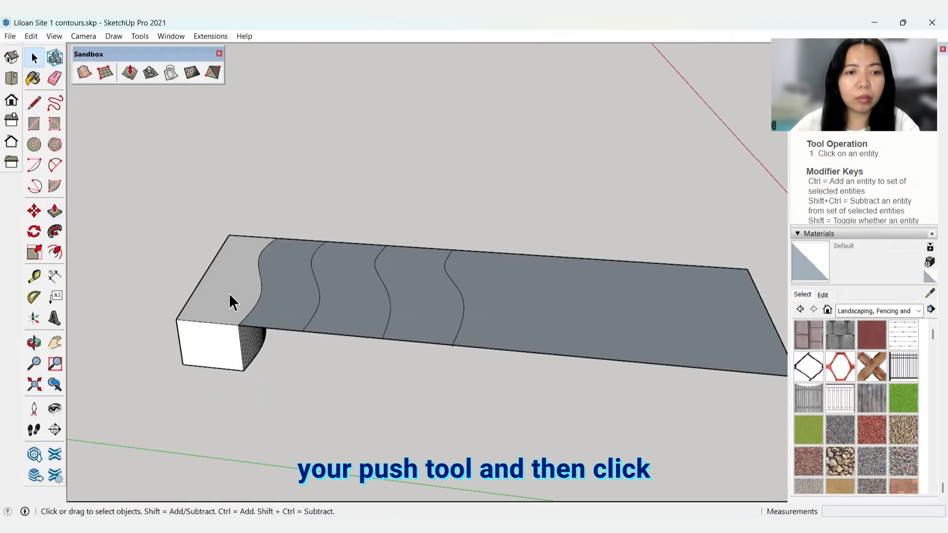
Step: Push the second contour strip down 1.5 m
key("p")
left_click(275, 303)
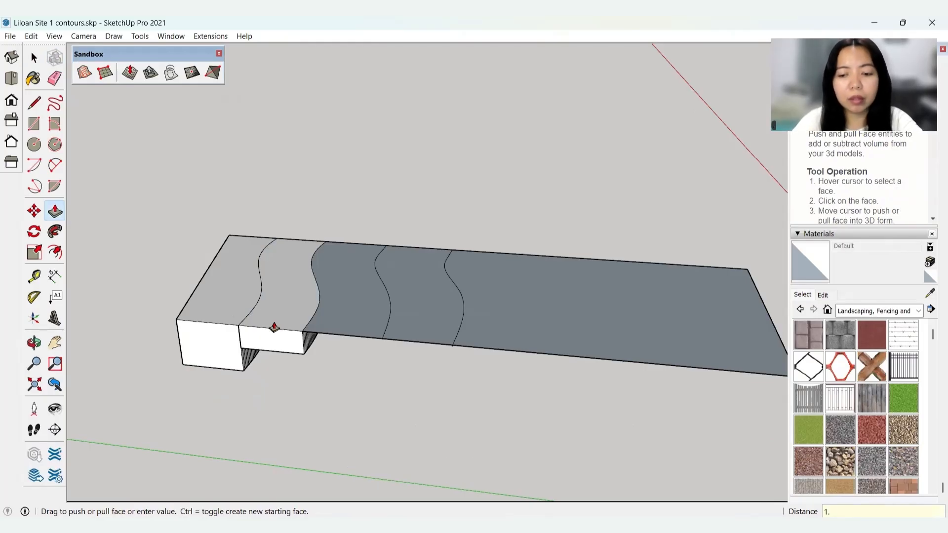
key("Return")
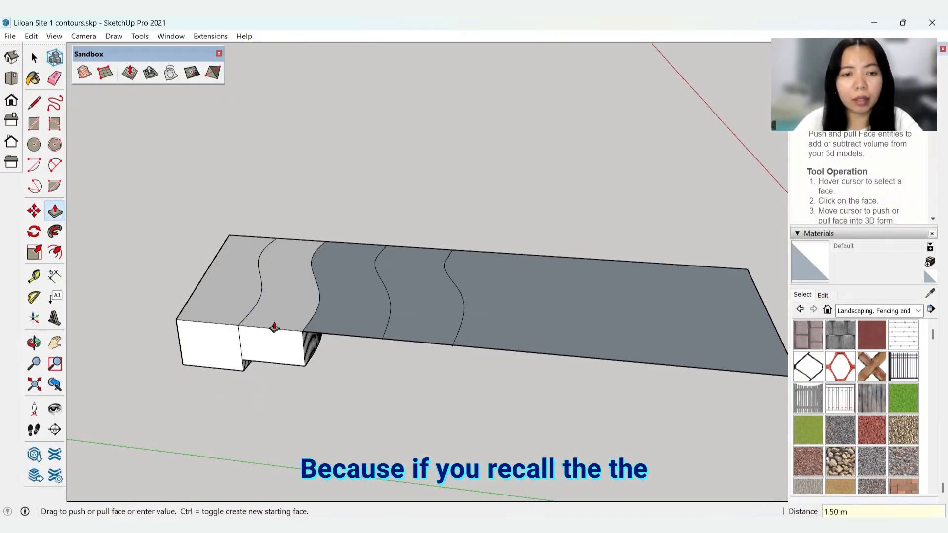
key("space")
Step: Push the third contour strip down 1 m
left_click(359, 322)
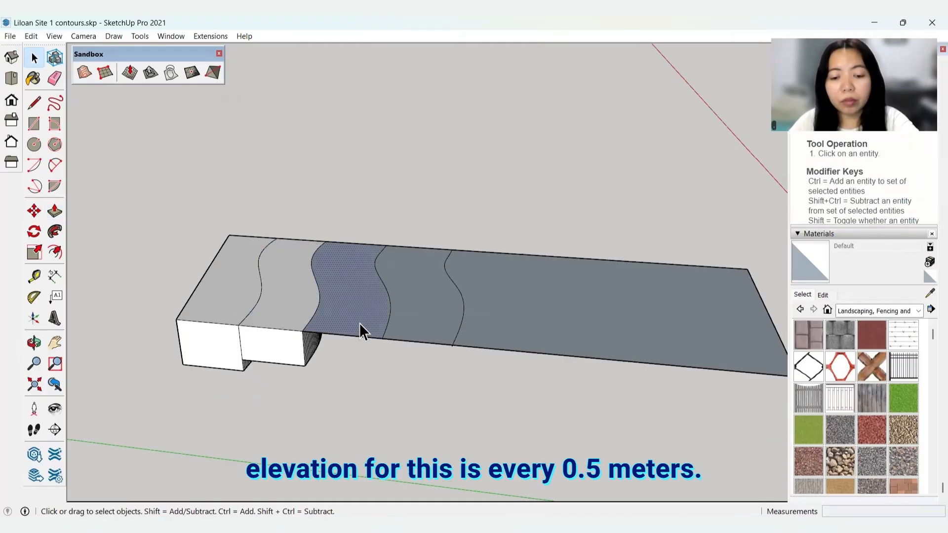
key("p")
left_click(359, 322)
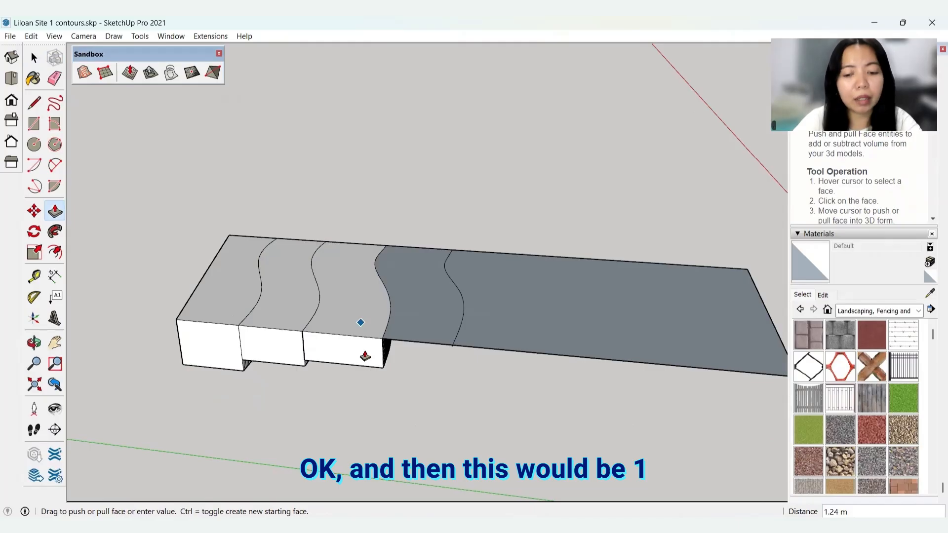
key("space")
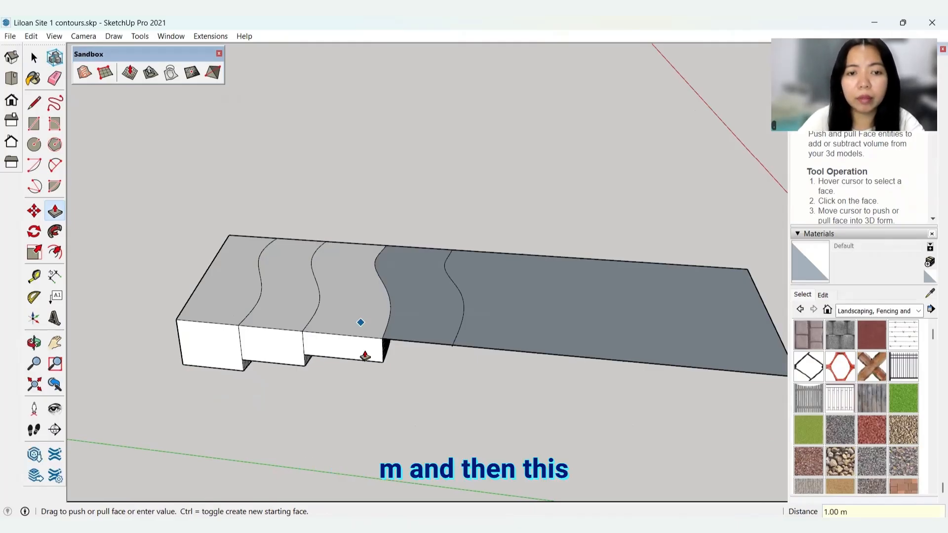
Step: Push the fourth contour strip, next to the large flat area, down 0.5 m
key("p")
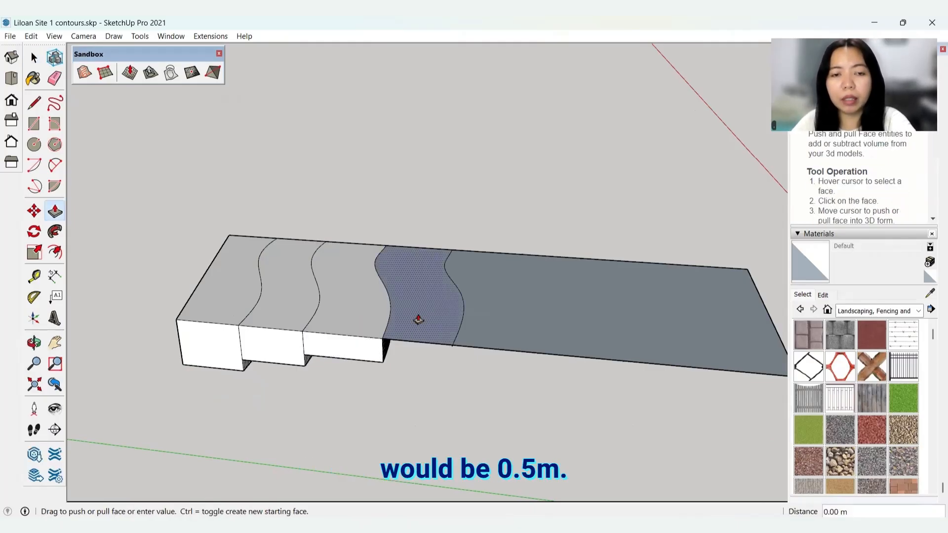
left_click(417, 319)
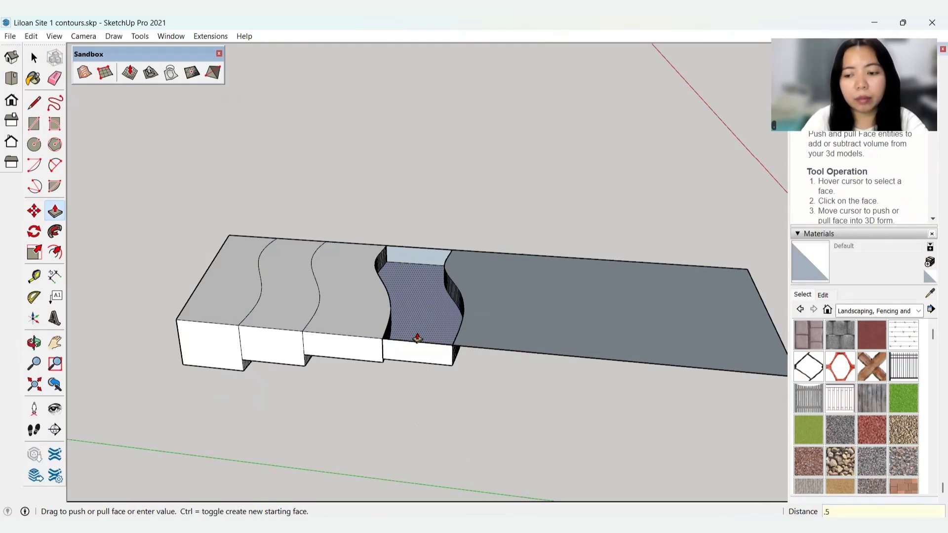
left_click(417, 338)
key("space")
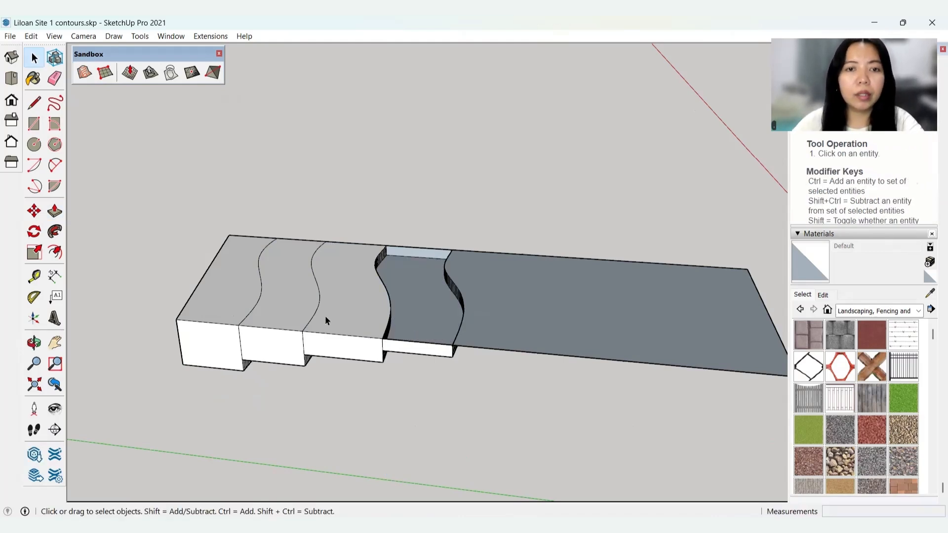
Step: Erase the outermost strip's upper boundary edges and the far upper edges of the second and third strips, removing their flat tops
middle_click_drag(324, 315, 238, 295)
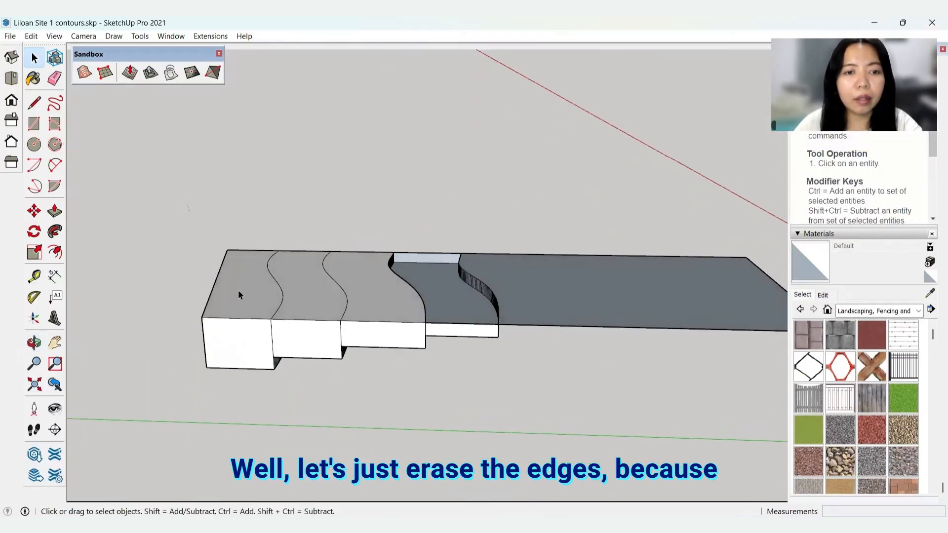
key("e")
left_click_drag(226, 249, 237, 282)
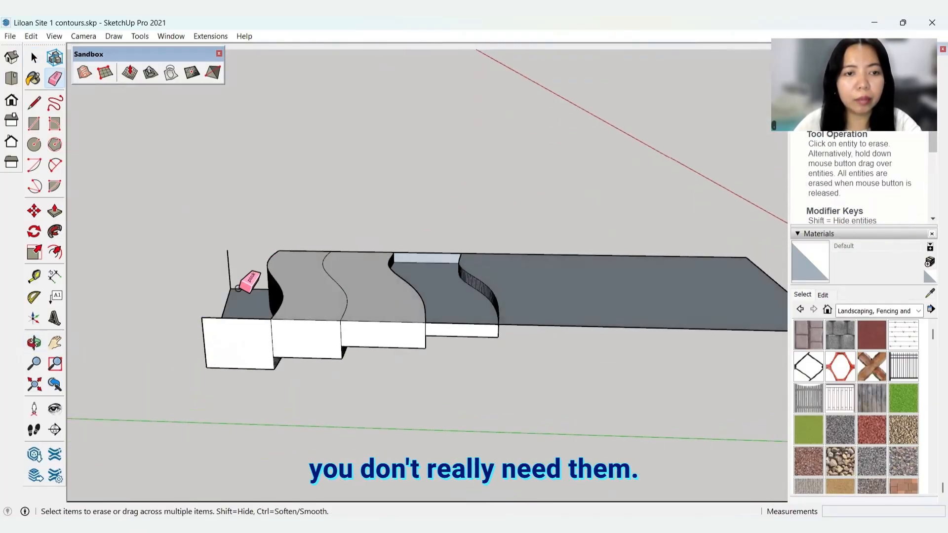
left_click_drag(243, 324, 240, 313)
left_click(201, 328)
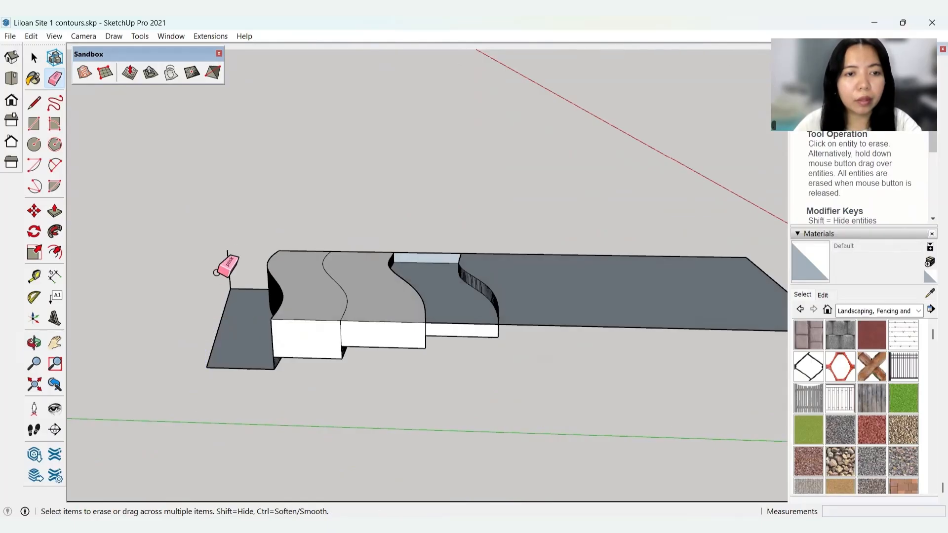
mouse_move(227, 257)
left_mouse_down()
mouse_move(223, 264)
mouse_move(313, 243)
mouse_move(359, 259)
left_mouse_up()
left_click_drag(420, 248, 425, 256)
Step: Erase the near-side upper edges of the second, third and fourth strips to remove their vertical side faces
mouse_move(395, 254)
middle_mouse_down()
mouse_move(454, 196)
mouse_move(487, 248)
middle_mouse_up()
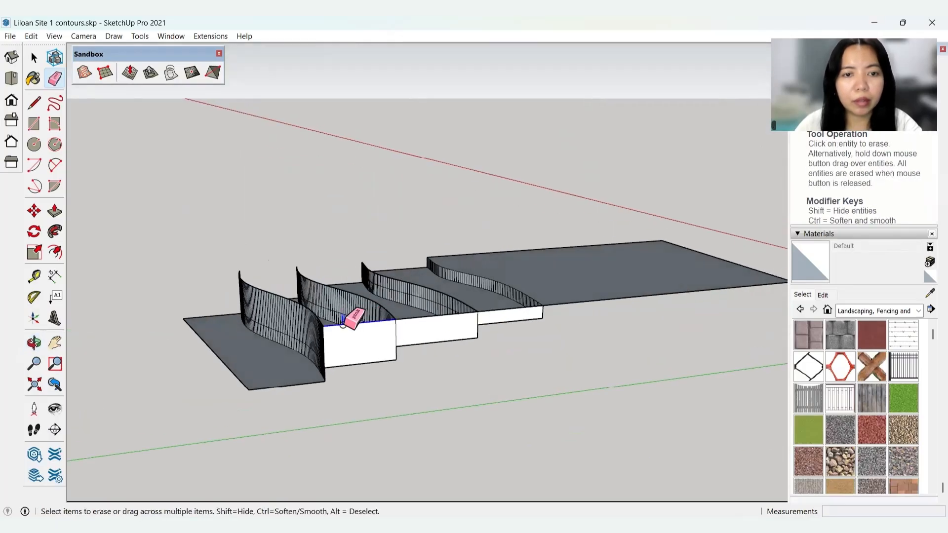
left_click_drag(342, 325, 344, 322)
key("ctrl+z")
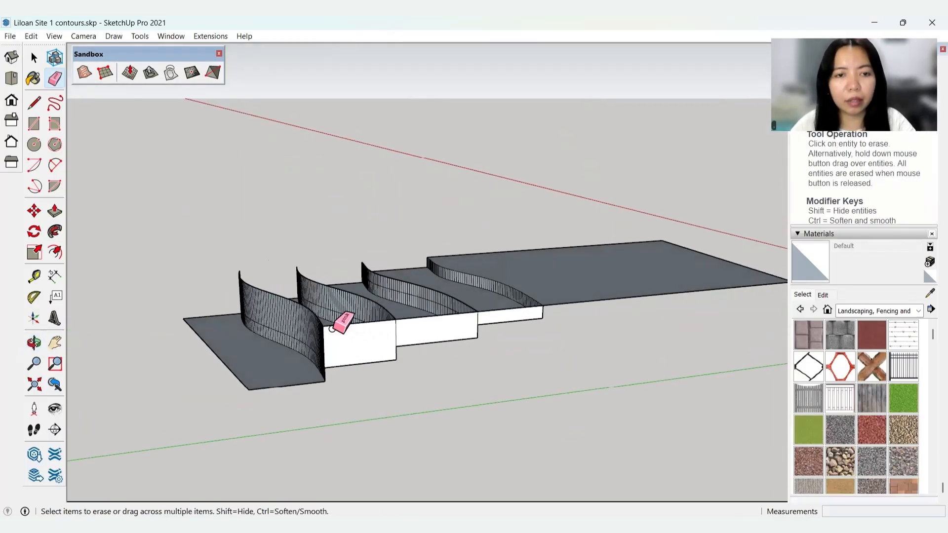
left_click(331, 328)
left_click(435, 316)
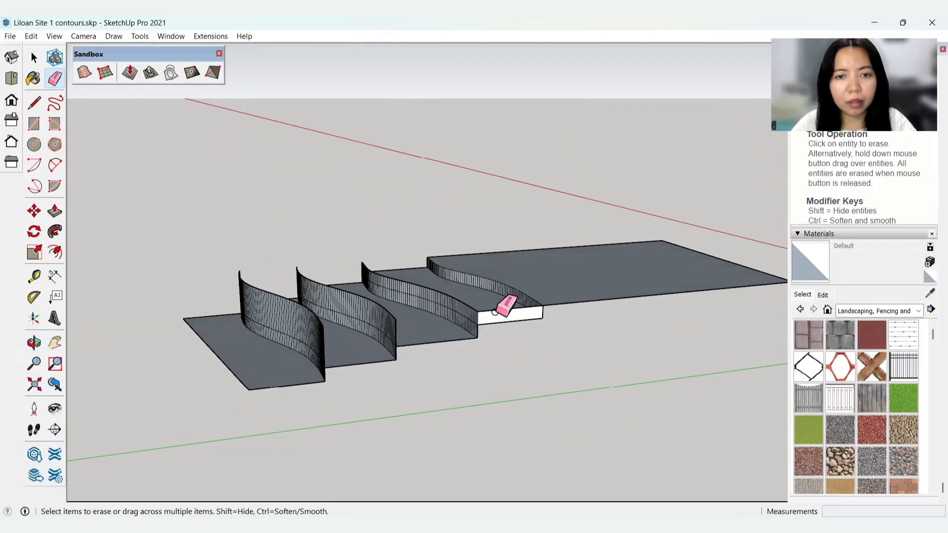
left_click(495, 312)
Step: Delete the excess upper part of the first curved wall, beside the lowest strip, in a low side view
mouse_move(513, 303)
middle_mouse_down()
mouse_move(411, 233)
mouse_move(373, 233)
mouse_move(376, 219)
mouse_move(423, 245)
middle_mouse_up()
middle_click_drag(383, 259, 395, 241)
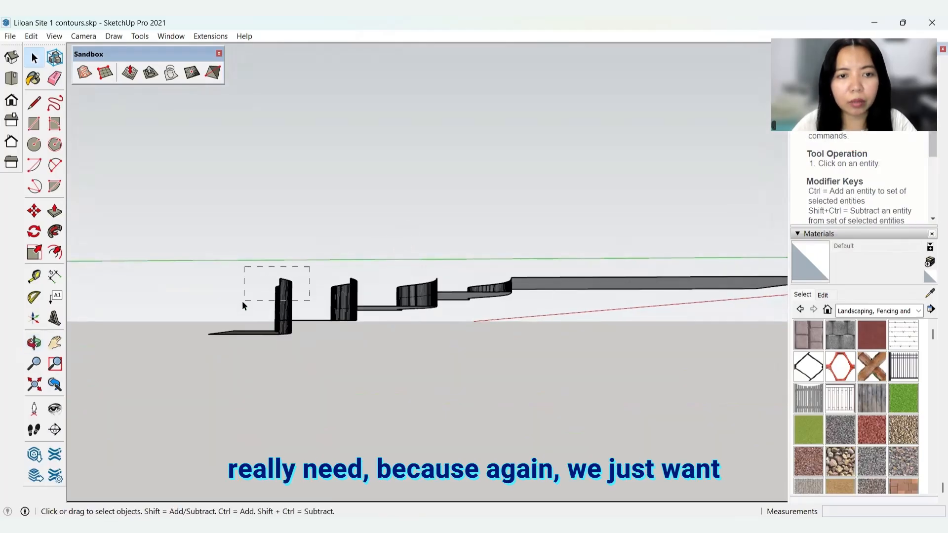
left_click_drag(243, 302, 252, 298)
key("Delete")
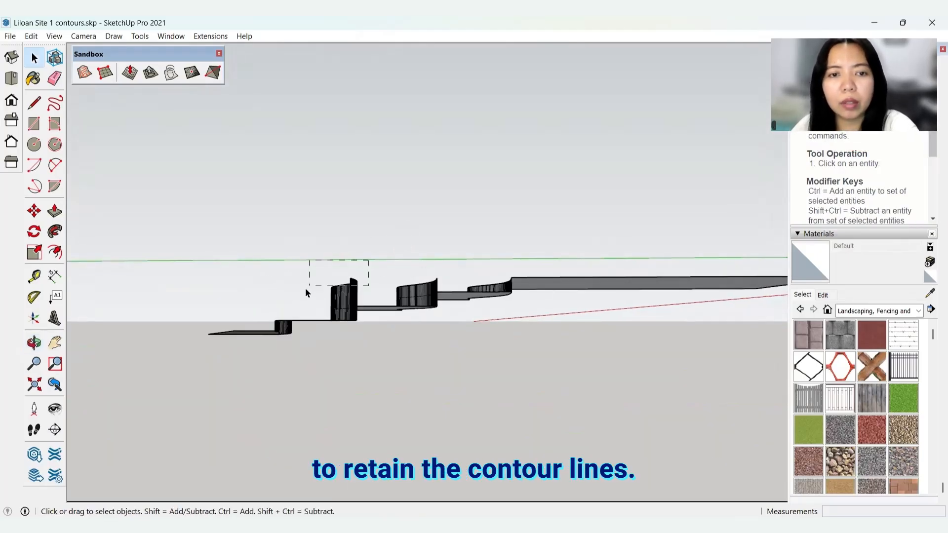
Step: Delete the excess upper parts of the second and third curved walls so each rises only to its adjoining strip
key("Delete")
left_click_drag(375, 282, 376, 282)
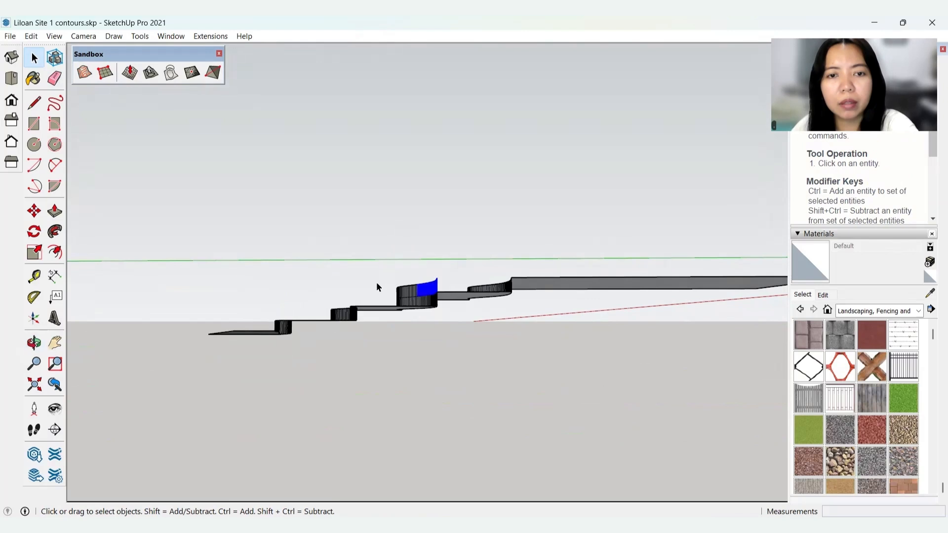
key("Delete")
middle_click_drag(429, 279, 441, 270)
left_click_drag(386, 279, 379, 286)
key("Delete")
middle_click_drag(554, 268, 558, 401)
middle_click_drag(422, 385, 505, 322)
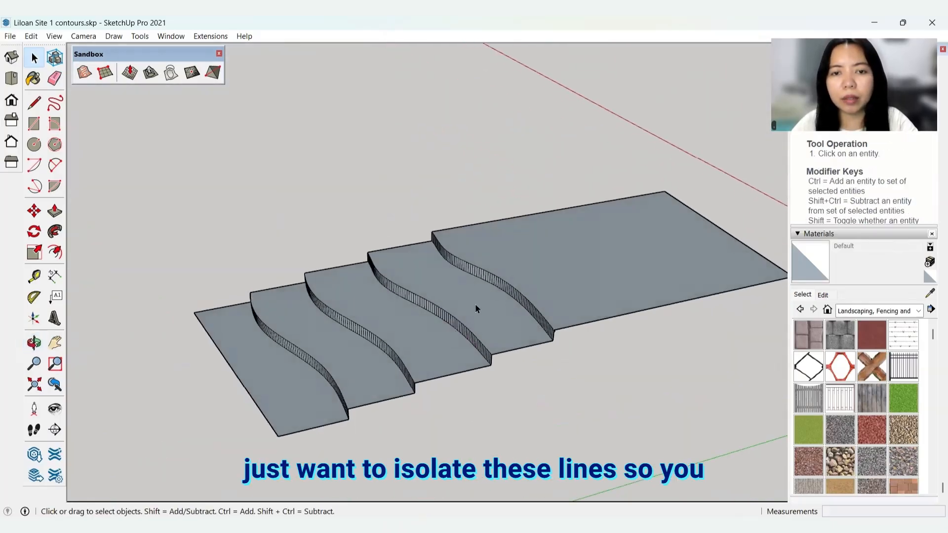
Step: Delete the lowest strip's flat face, its side edges and the curved wall beside it, keeping the outer boundary line
double_click(291, 374)
left_click(292, 373)
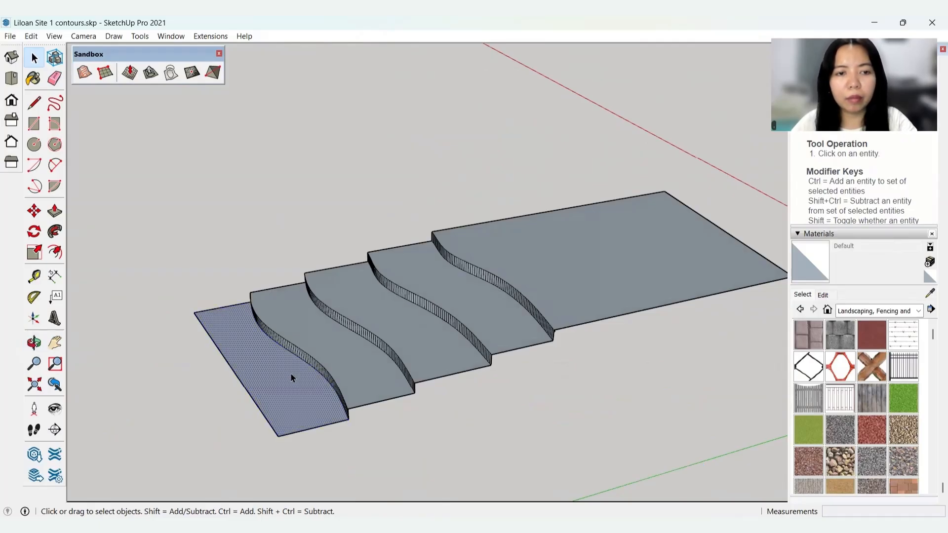
key("Delete")
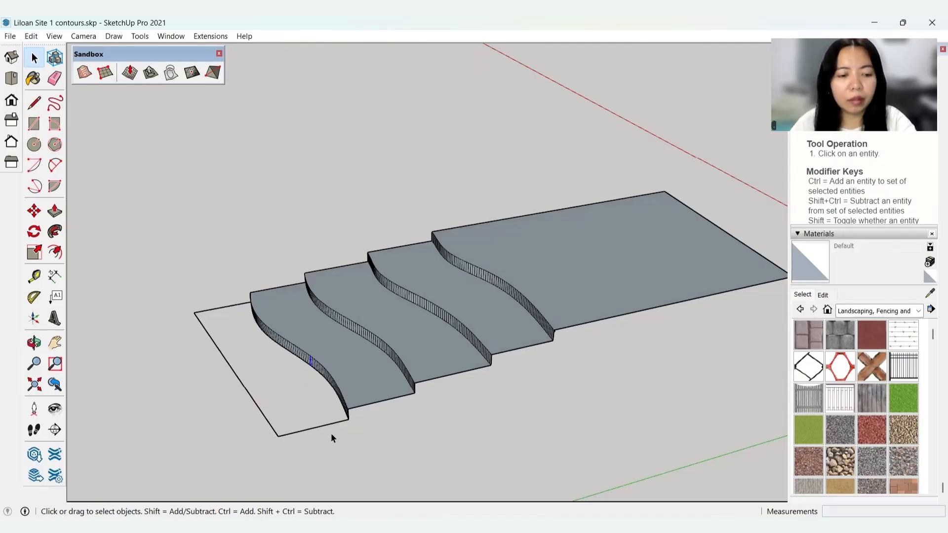
middle_click_drag(331, 437, 263, 266)
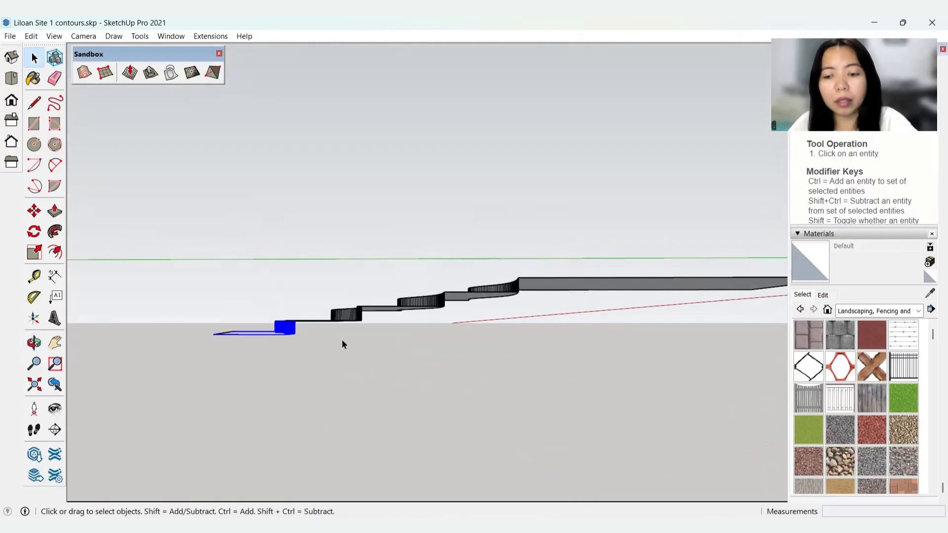
key("Delete")
Step: Delete the faces, side edges and curved walls of the remaining three strips, keeping their contour curves
middle_click_drag(365, 317, 323, 317)
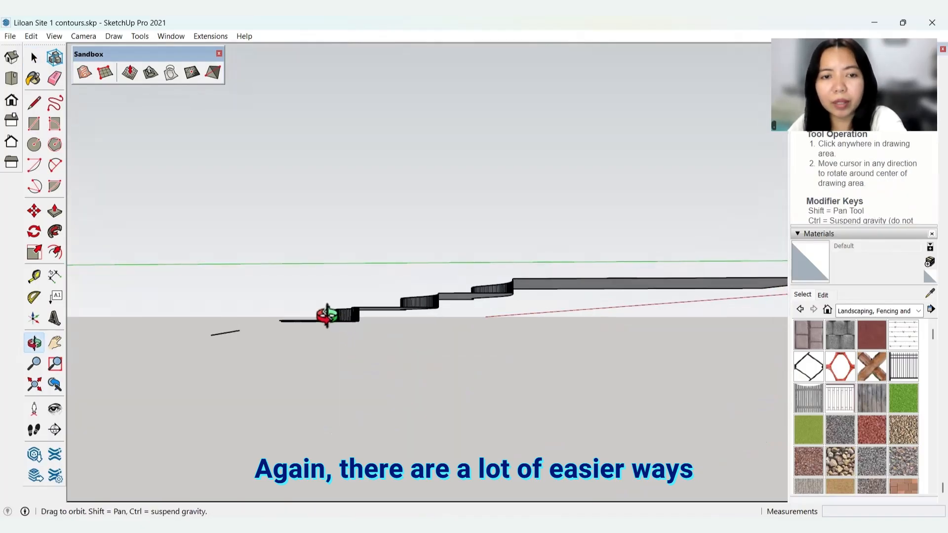
left_click(325, 327)
key("Delete")
middle_click_drag(417, 310, 390, 314)
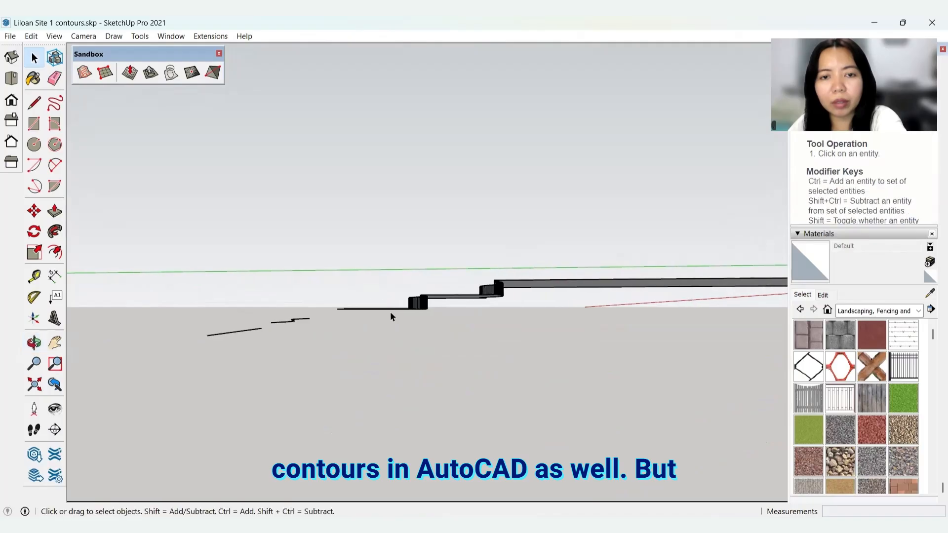
middle_click_drag(507, 309, 476, 321)
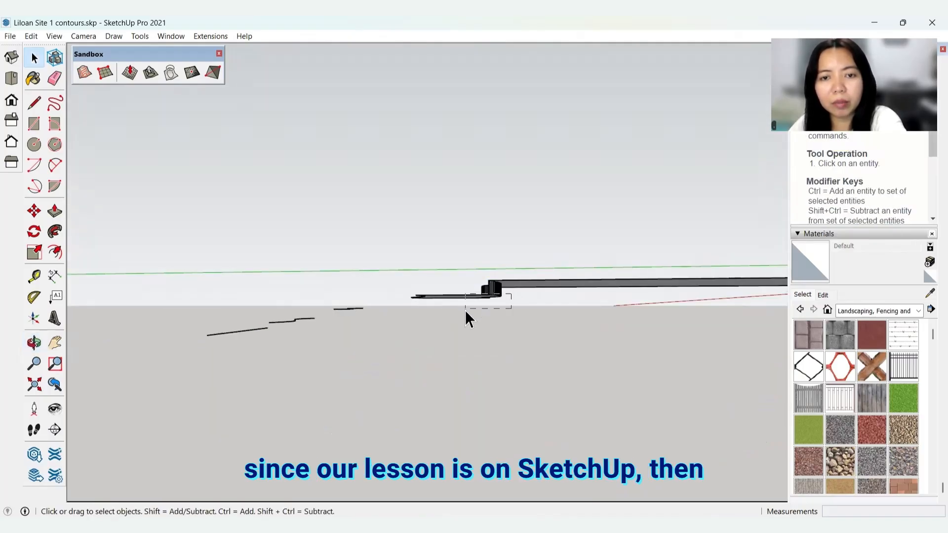
middle_click_drag(483, 274, 512, 307)
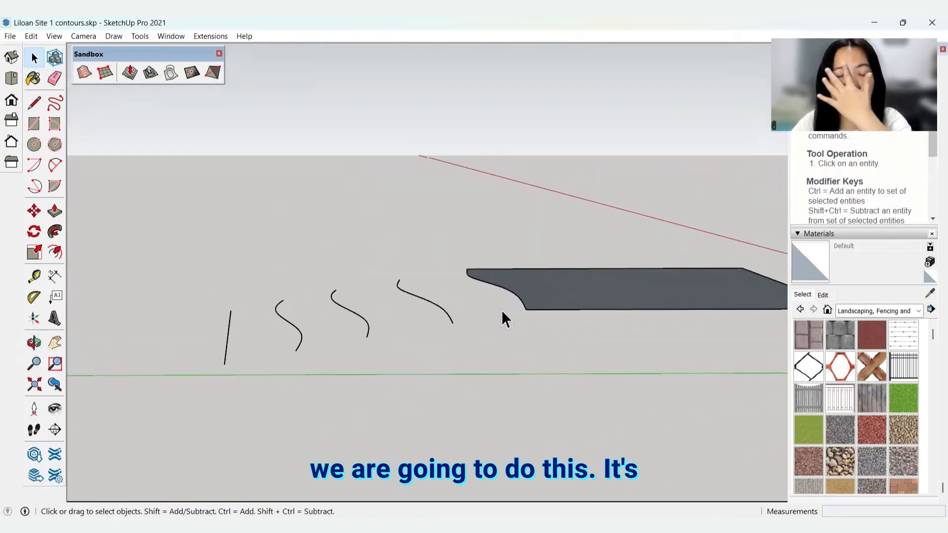
Step: Delete the large flat area's face and its two side edges, keeping the contour curve and the far end line
middle_click_drag(294, 379, 455, 403)
middle_click_drag(514, 283, 472, 257)
left_click(480, 236)
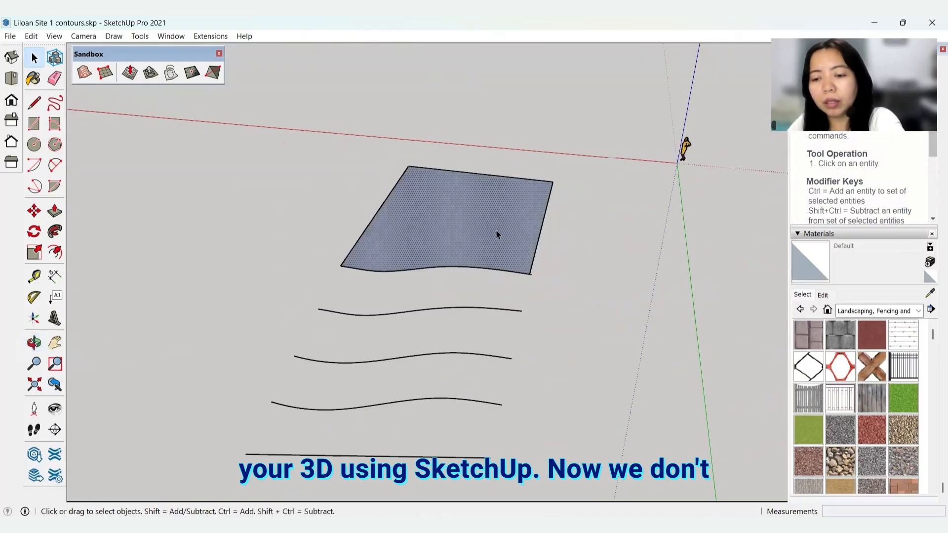
left_click_drag(564, 223, 373, 204)
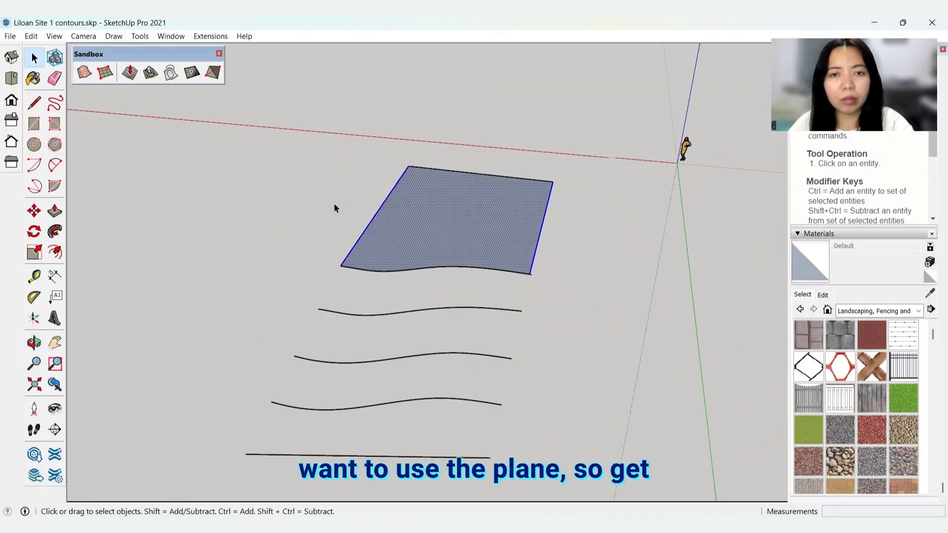
key("Delete")
Step: Select all the contour lines and both end lines and generate a terrain surface with From Contours
middle_click_drag(622, 250, 316, 239)
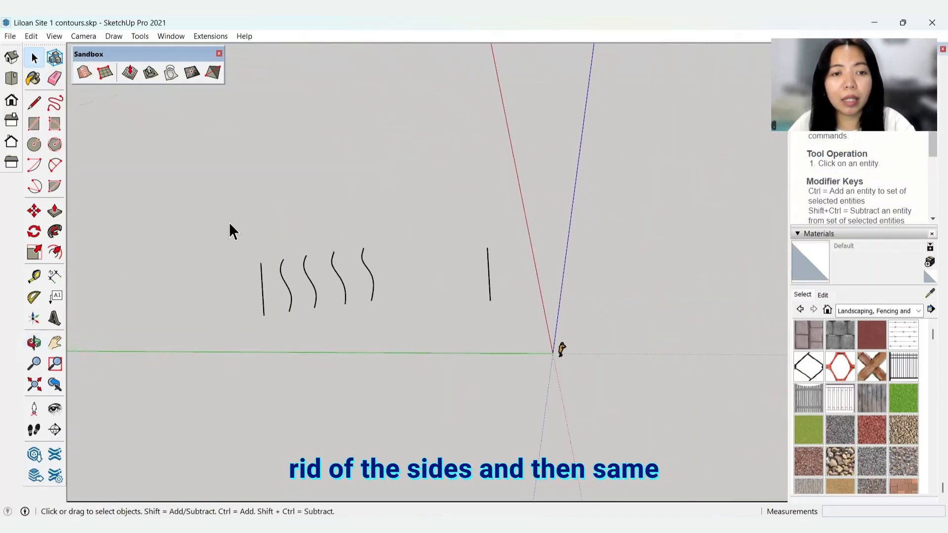
left_click_drag(219, 218, 521, 330)
scroll(336, 274, "up", 4)
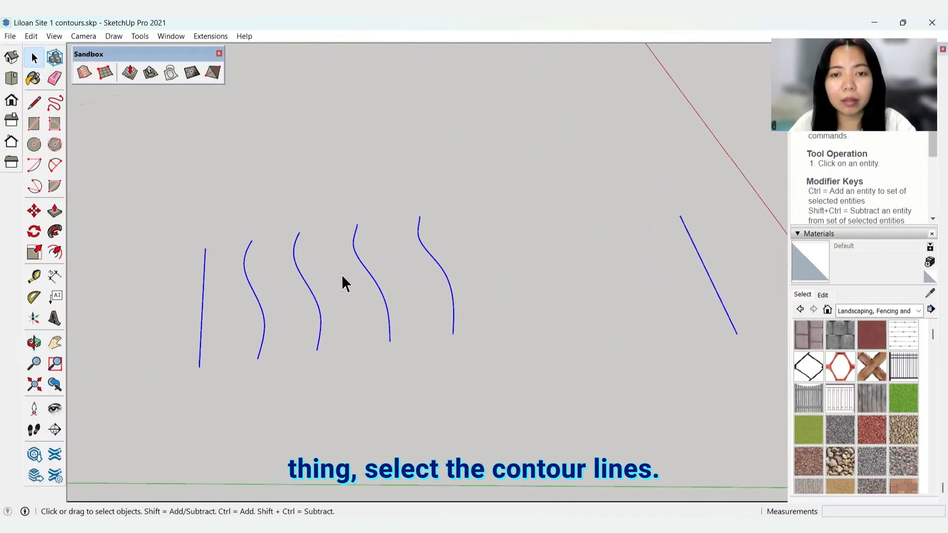
left_click(84, 73)
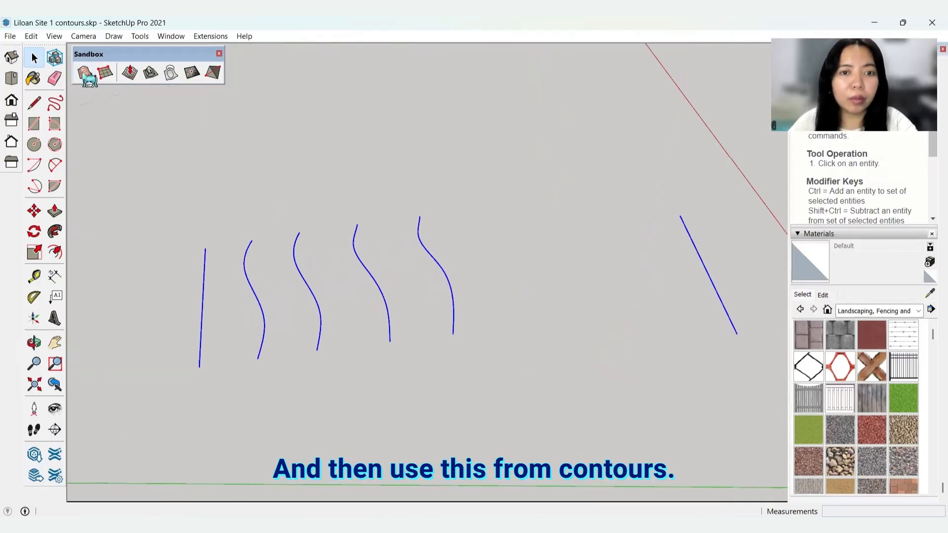
Step: Examine the generated terrain surface from several sides, checking the slope between the contour lines and the flat area
middle_click_drag(334, 309, 678, 363)
scroll(678, 359, "down", 1)
middle_click_drag(426, 325, 646, 336)
scroll(531, 338, "down", 5)
scroll(430, 330, "down", 3)
scroll(430, 328, "up", 2)
scroll(383, 318, "up", 3)
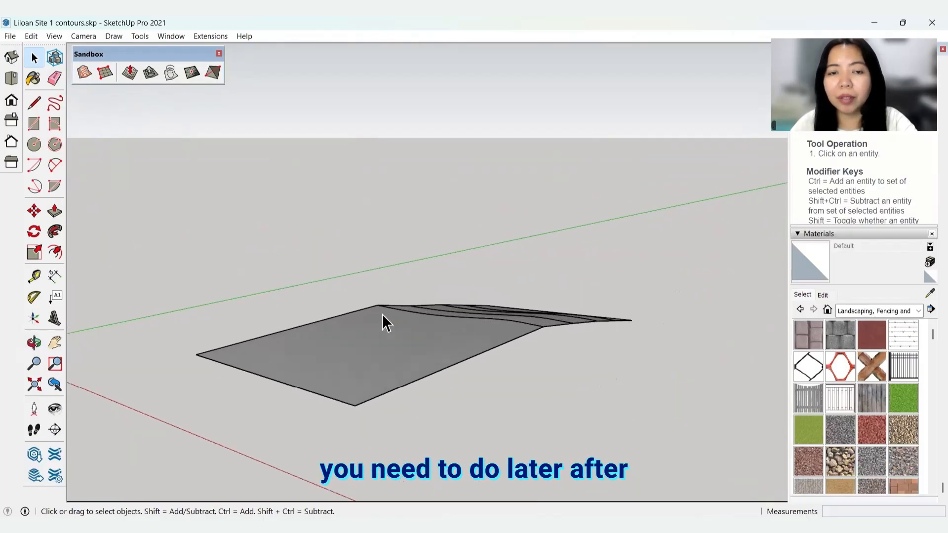
middle_click_drag(415, 349, 541, 377)
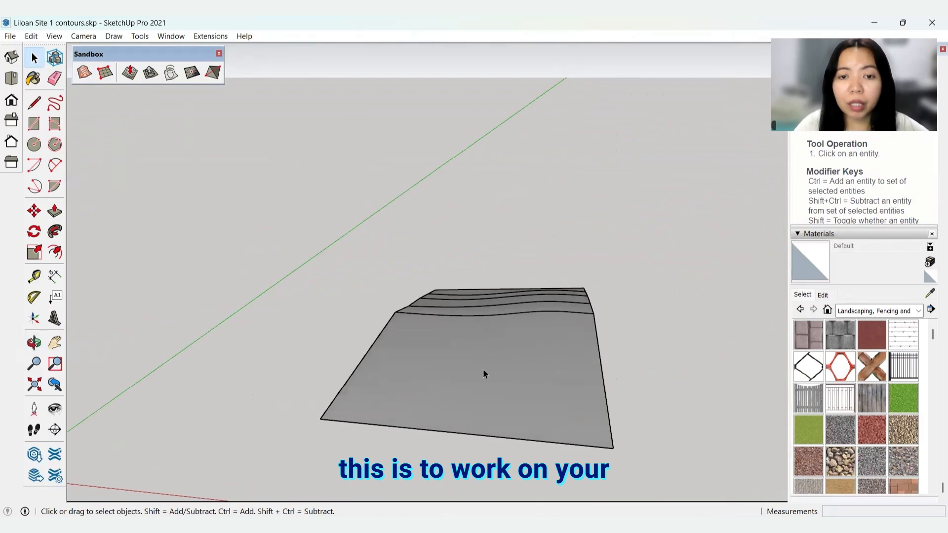
middle_click_drag(414, 385, 497, 260)
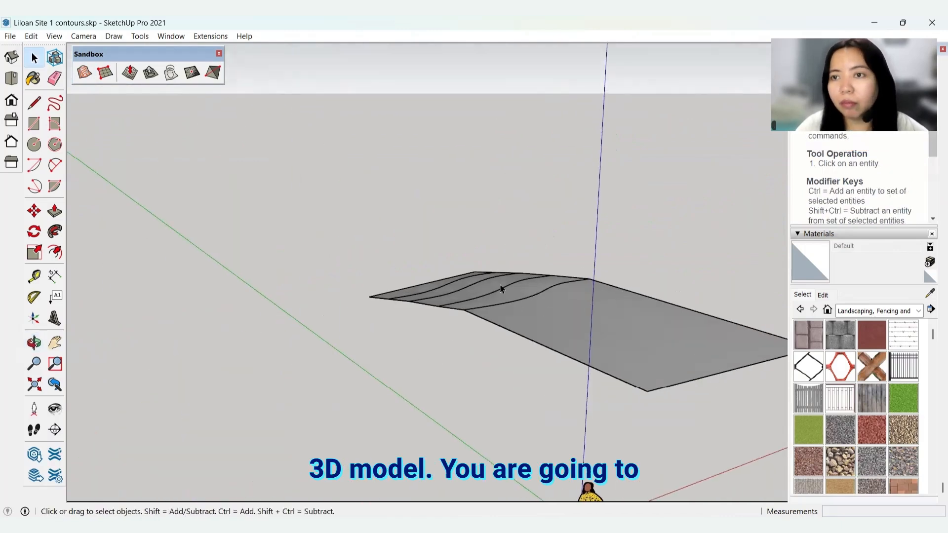
scroll(411, 307, "down", 4)
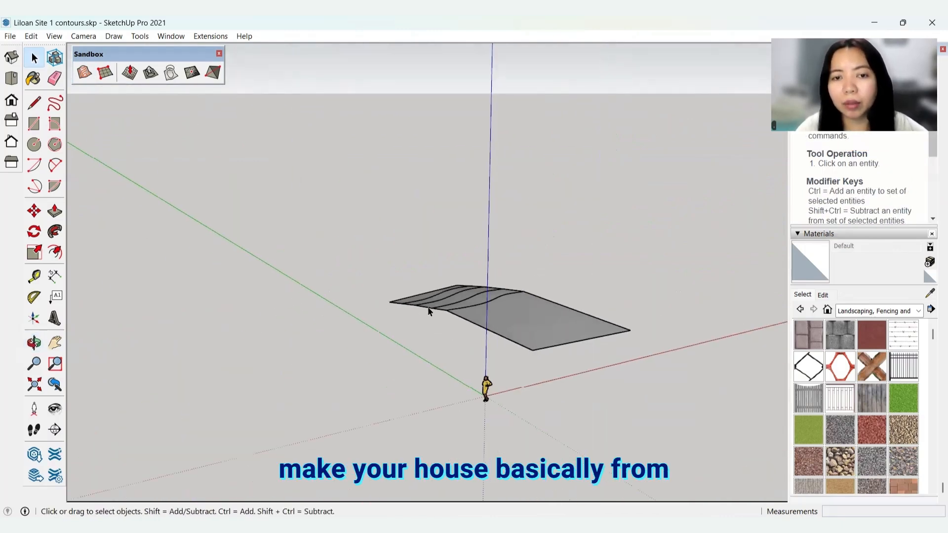
scroll(531, 296, "up", 2)
Step: Turn on the display of hidden objects and unhide the imported site and floor plan component
left_click(55, 36)
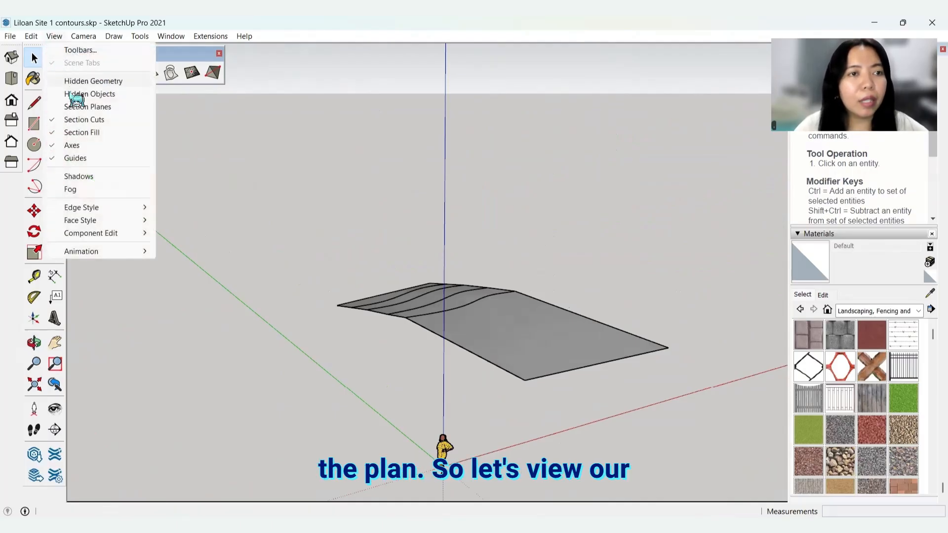
left_click(62, 96)
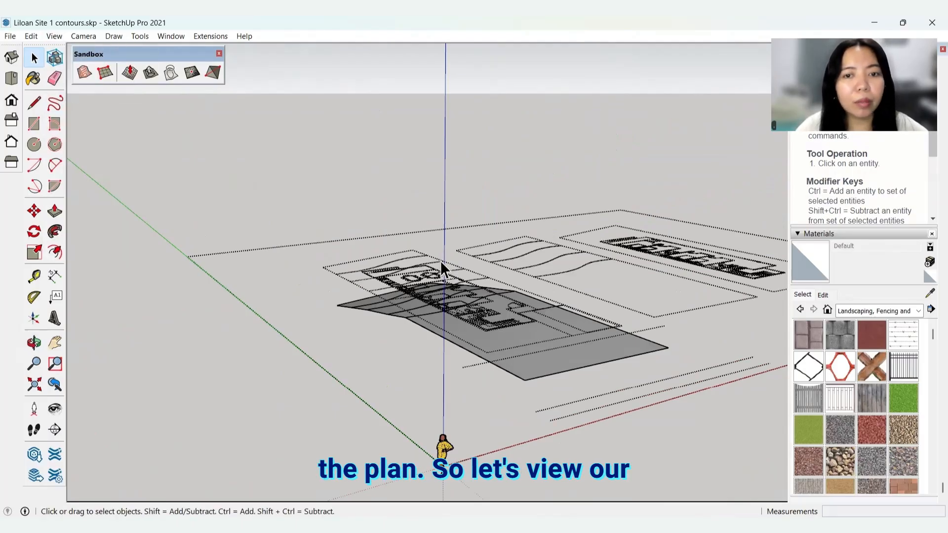
middle_click_drag(444, 267, 540, 266)
left_click(555, 218)
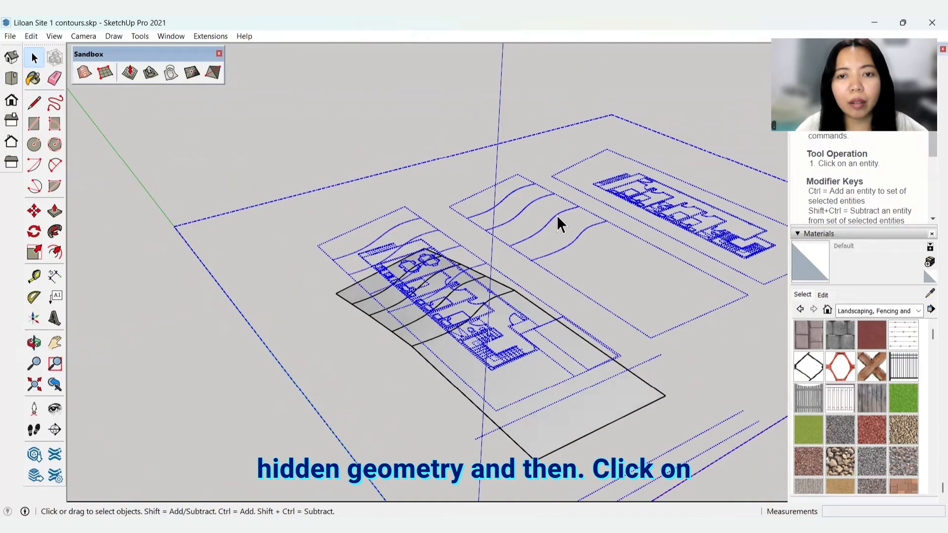
right_click(641, 205)
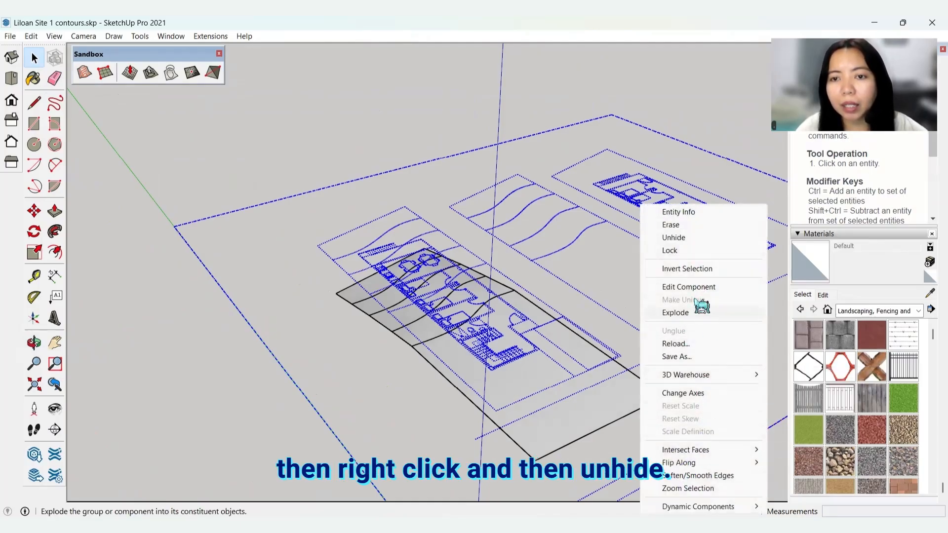
left_click(677, 237)
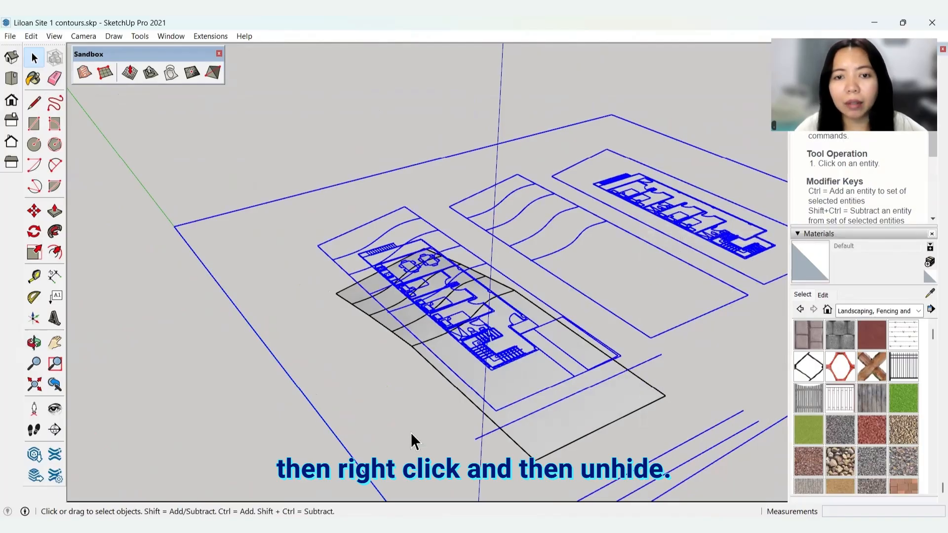
Step: Move the terrain group by its near corner onto the matching lot corner of the floor plan
left_click(558, 419)
left_click(584, 420)
middle_click_drag(604, 336, 511, 315)
scroll(450, 425, "up", 2)
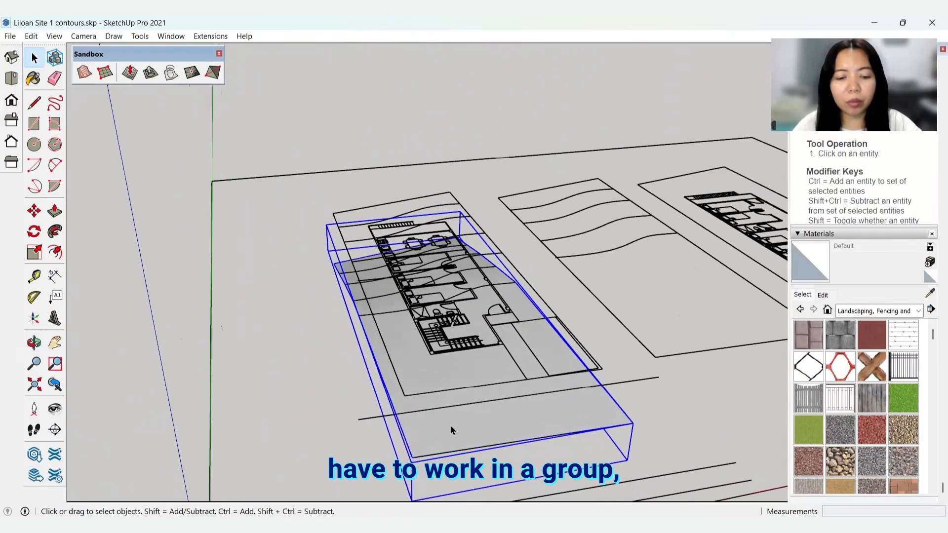
key("m")
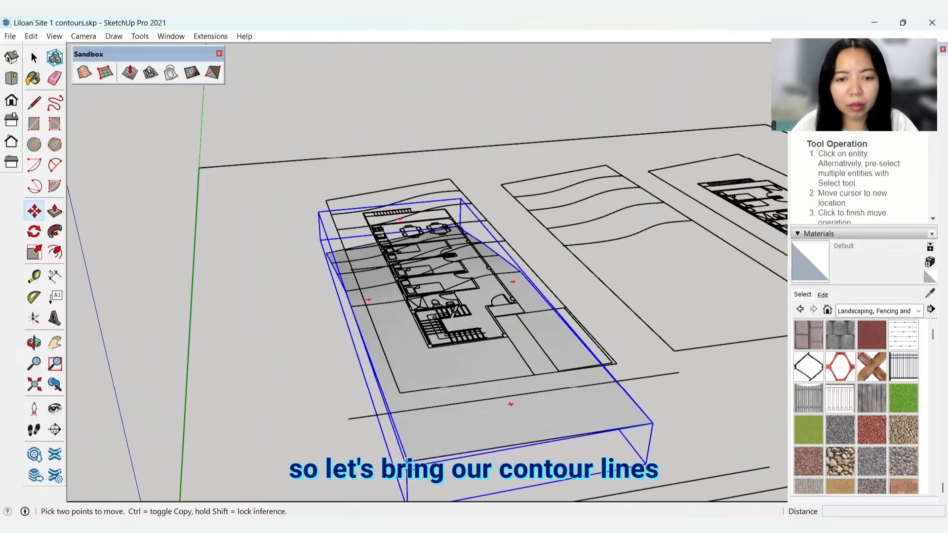
scroll(406, 459, "up", 2)
left_click(401, 467)
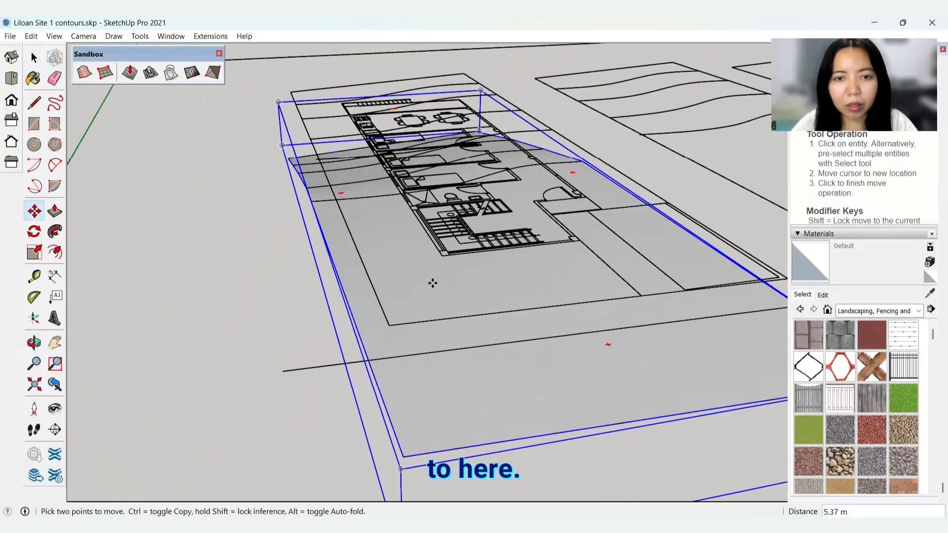
left_click(390, 325)
middle_click_drag(353, 324, 230, 353)
scroll(167, 309, "down", 4)
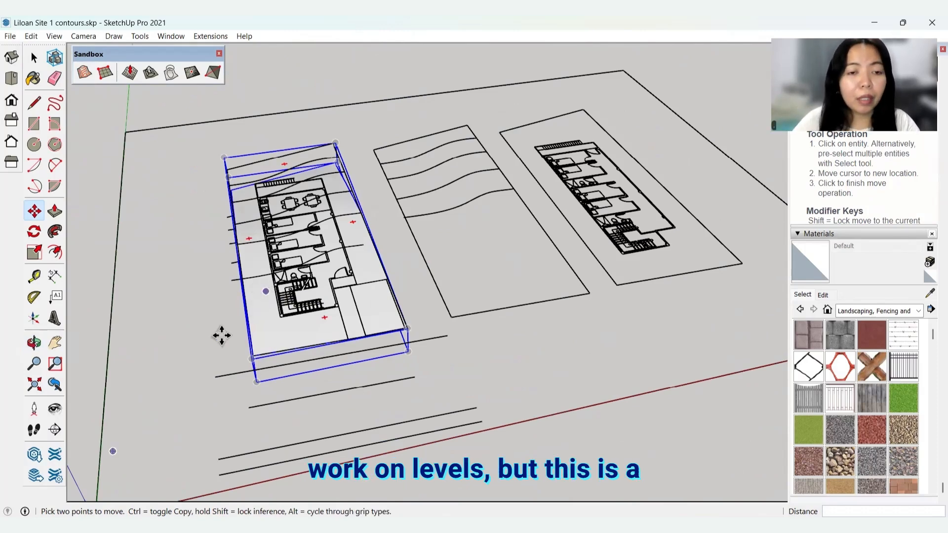
middle_click_drag(218, 333, 455, 216)
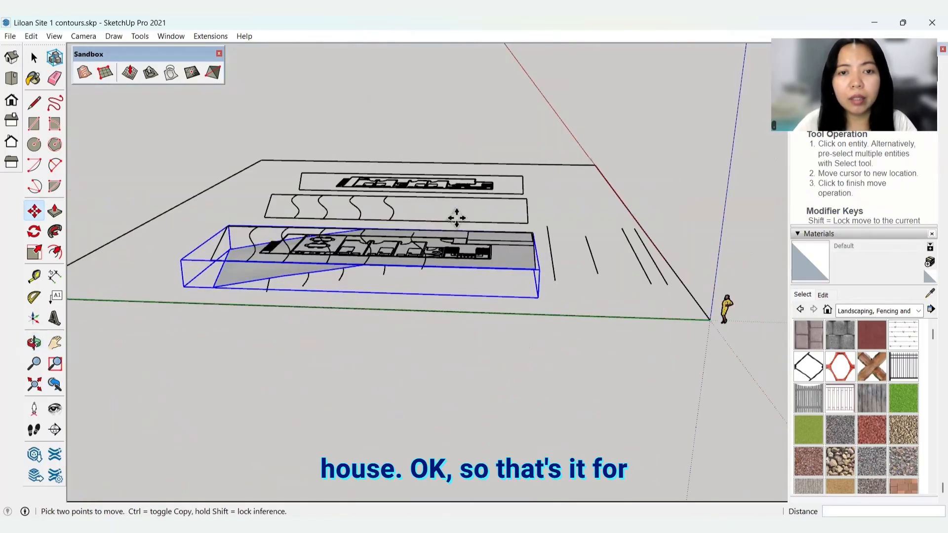
middle_click_drag(153, 201, 661, 236)
scroll(624, 167, "up", 3)
key("space")
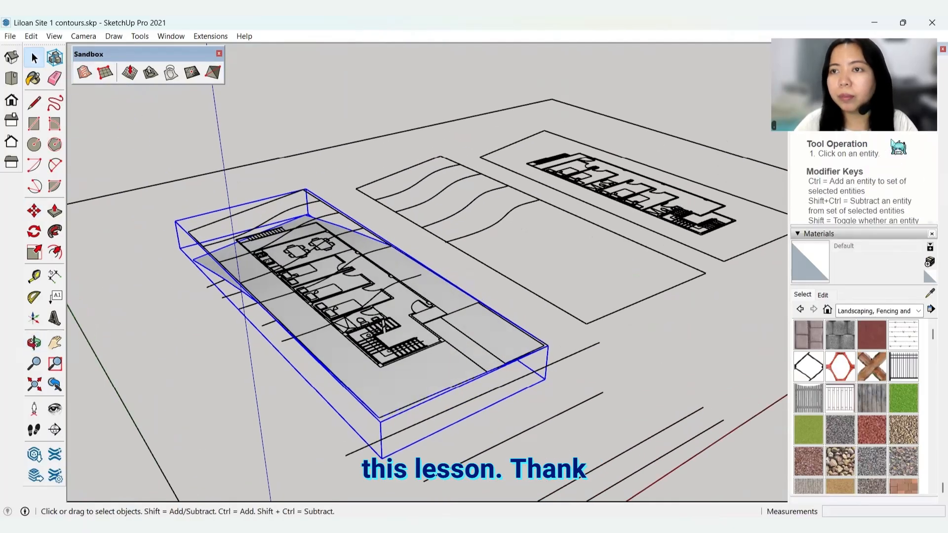